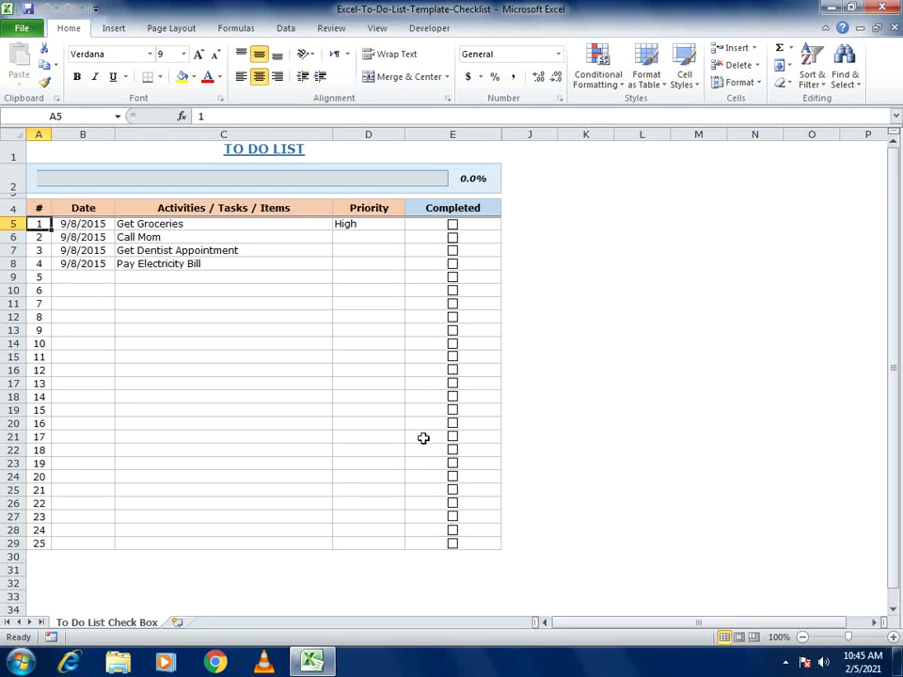
Examine the priority choices available for the Get Groceries task, keeping the current selection.
click(528, 382)
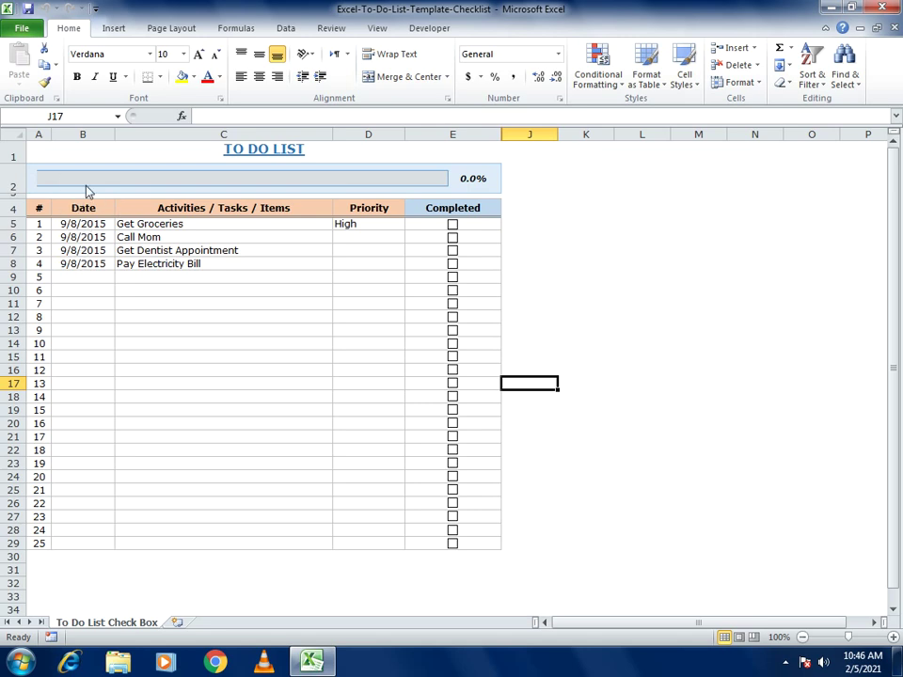
click(376, 224)
click(410, 224)
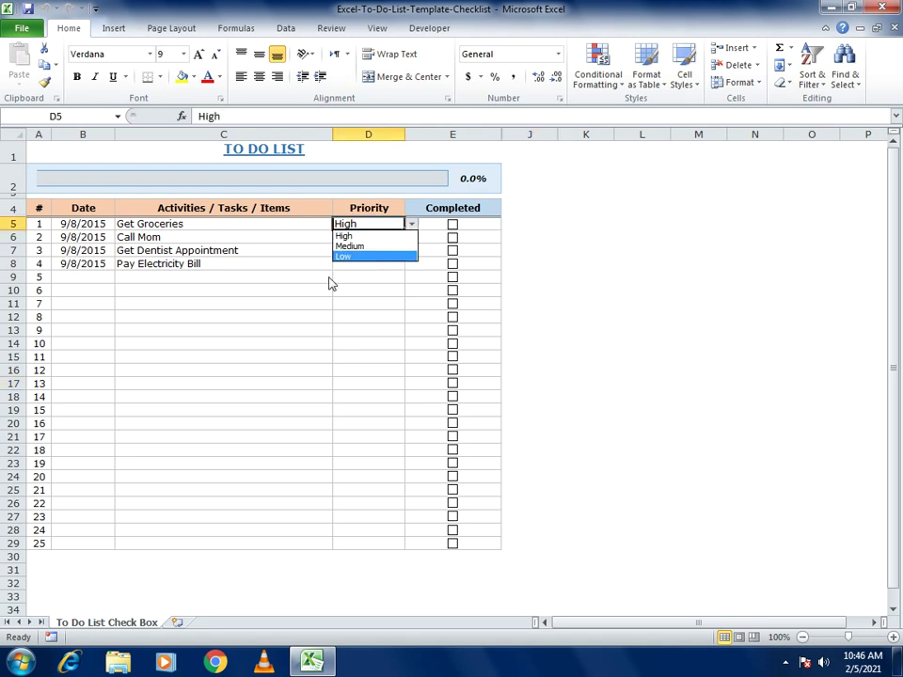
key(Escape)
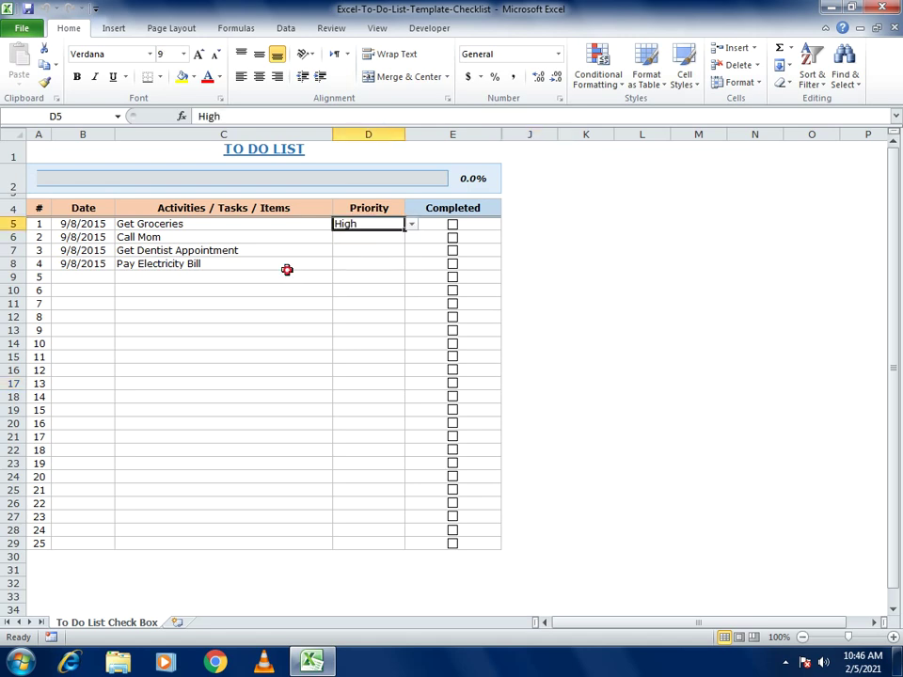
Toggle Get Groceries completed on and off, then mark Call Mom, Get Dentist Appointment and Pay Electricity Bill as completed.
click(453, 228)
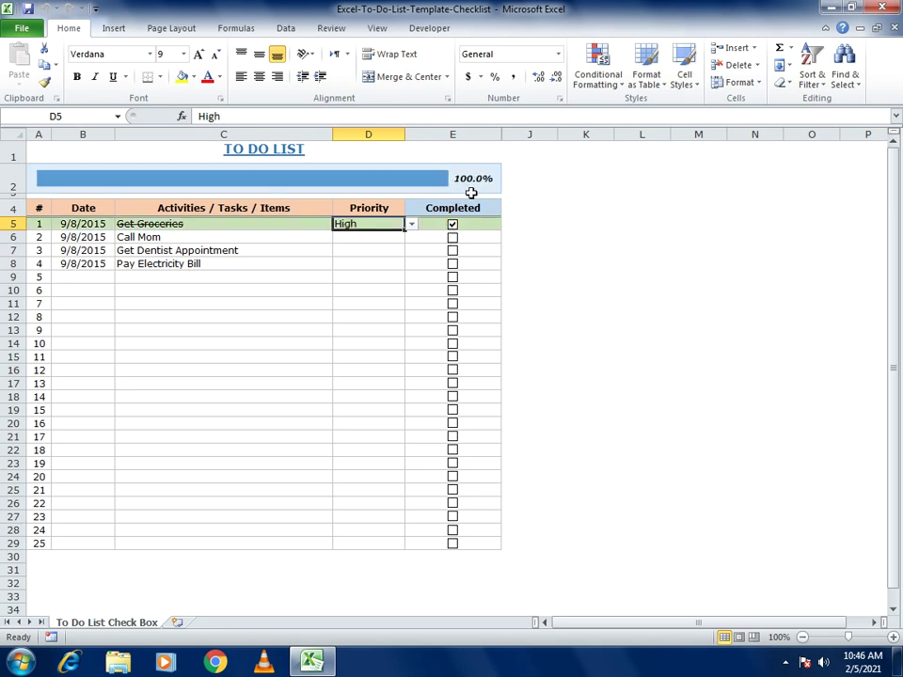
click(452, 226)
click(453, 250)
click(452, 264)
click(453, 238)
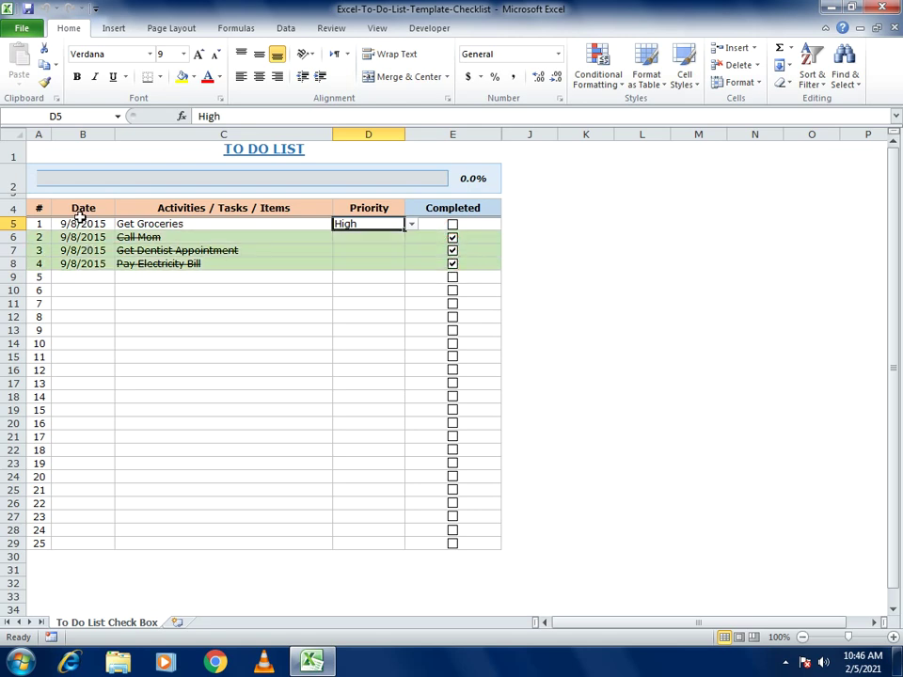
Unmark Get Dentist Appointment as completed and toggle the completion of Get Groceries and Call Mom twice each.
click(452, 250)
click(453, 226)
click(452, 226)
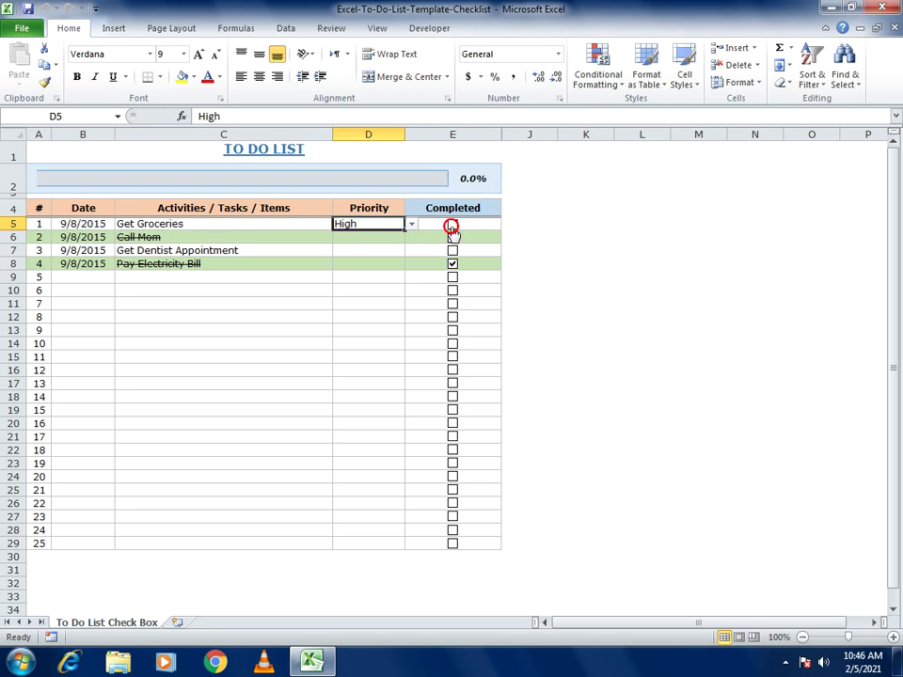
click(452, 237)
click(453, 237)
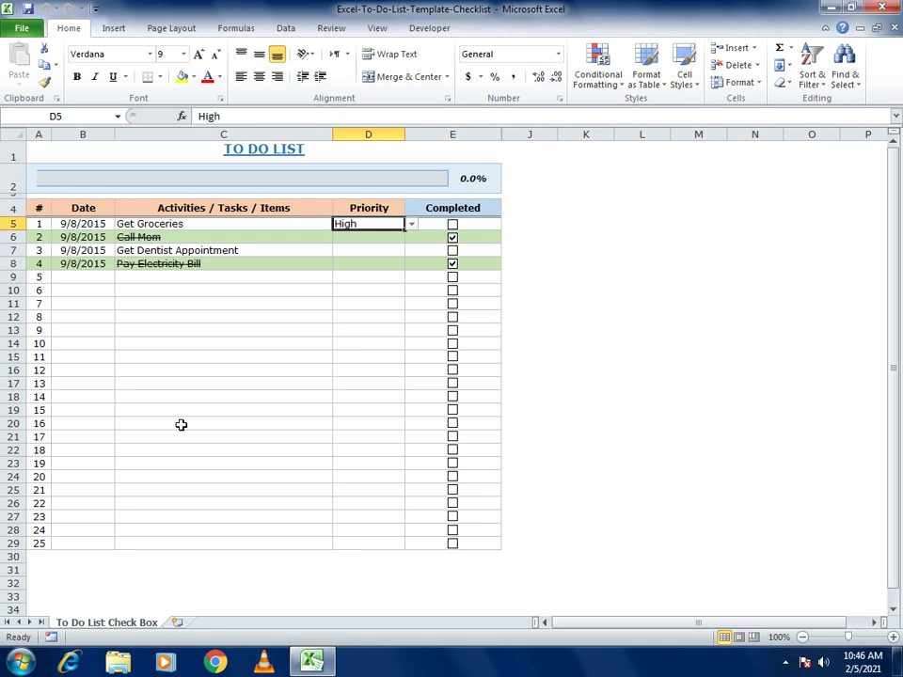
Add a new worksheet and enlarge its view to 150%.
click(175, 623)
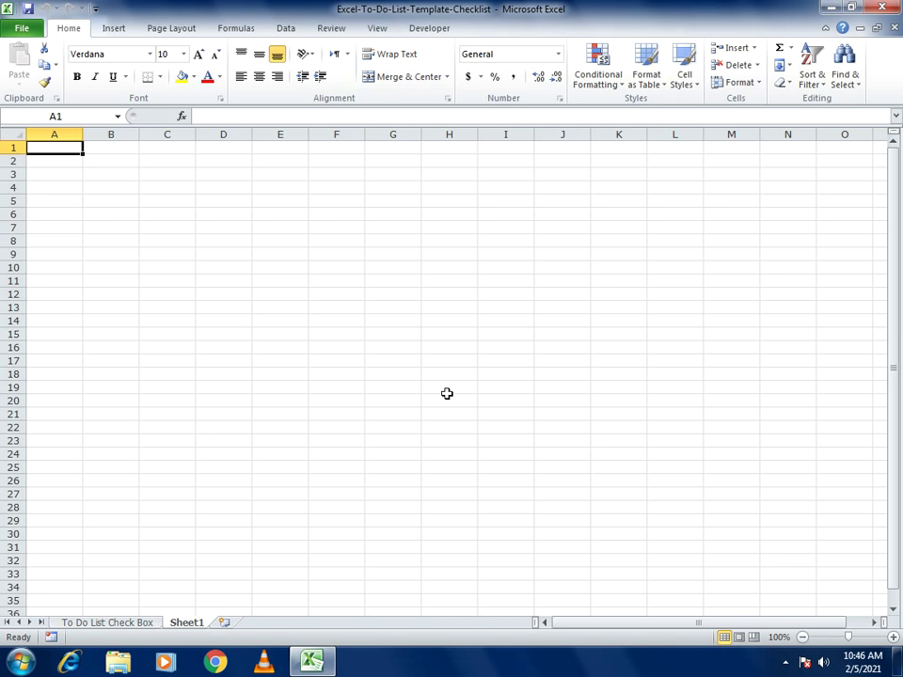
click(894, 638)
click(893, 638)
click(893, 638)
click(894, 638)
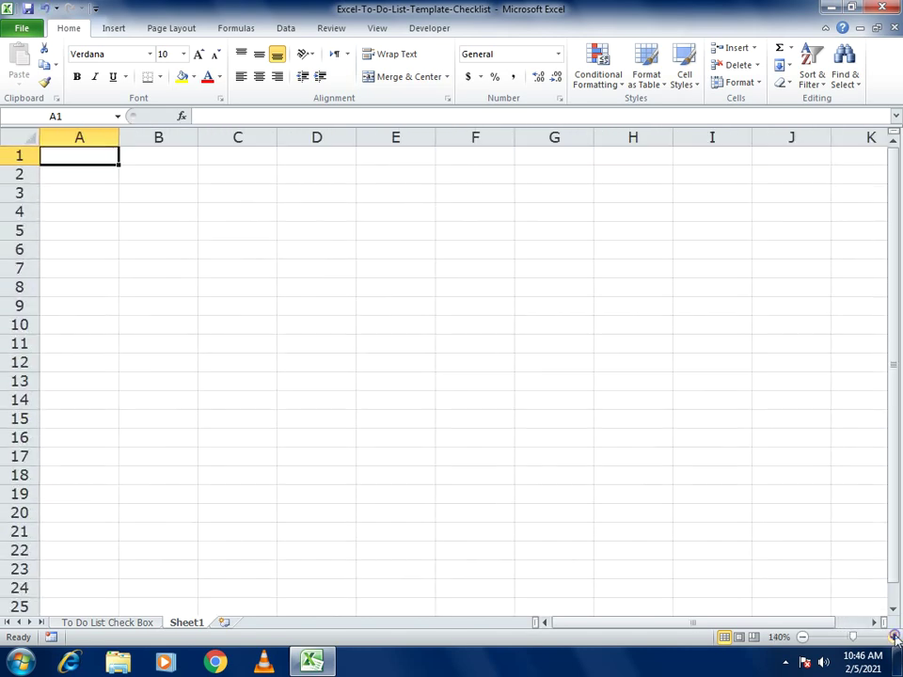
click(894, 638)
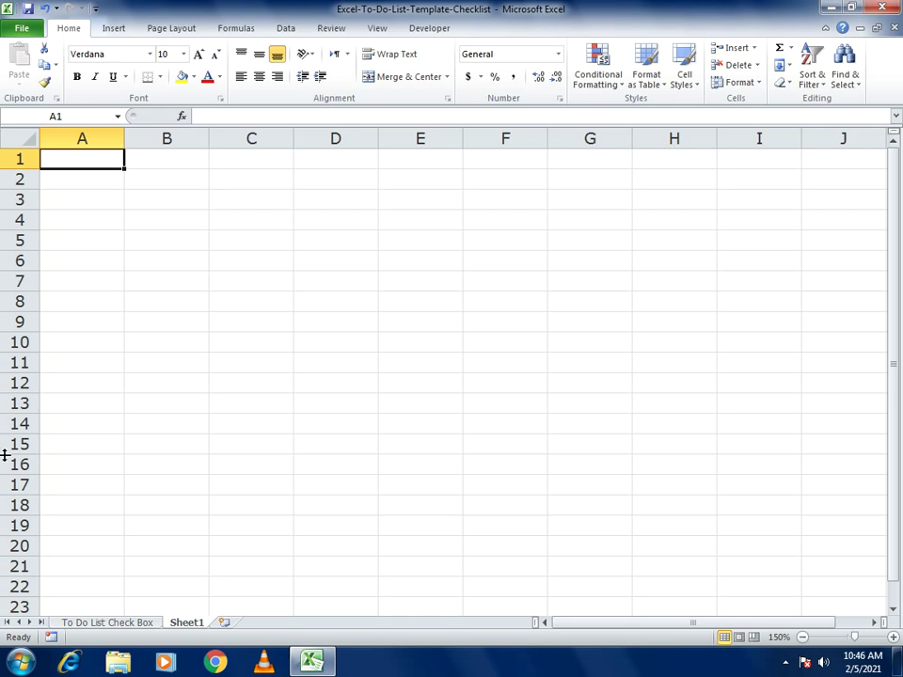
Check the headings on the To Do List Check Box sheet and enter # in A4 and DATE in B4 of Sheet1.
click(91, 623)
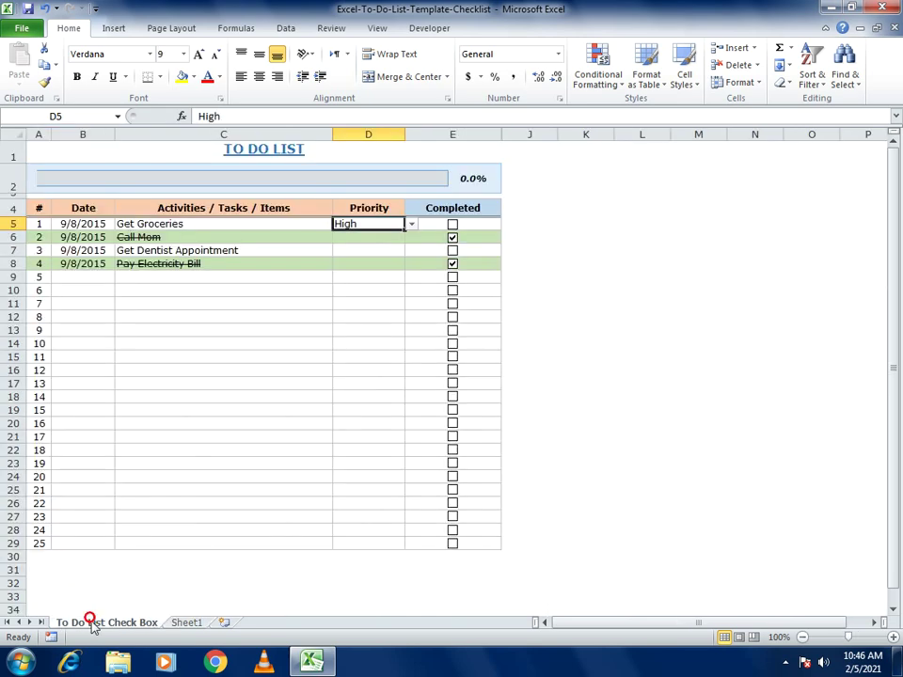
click(184, 623)
click(53, 222)
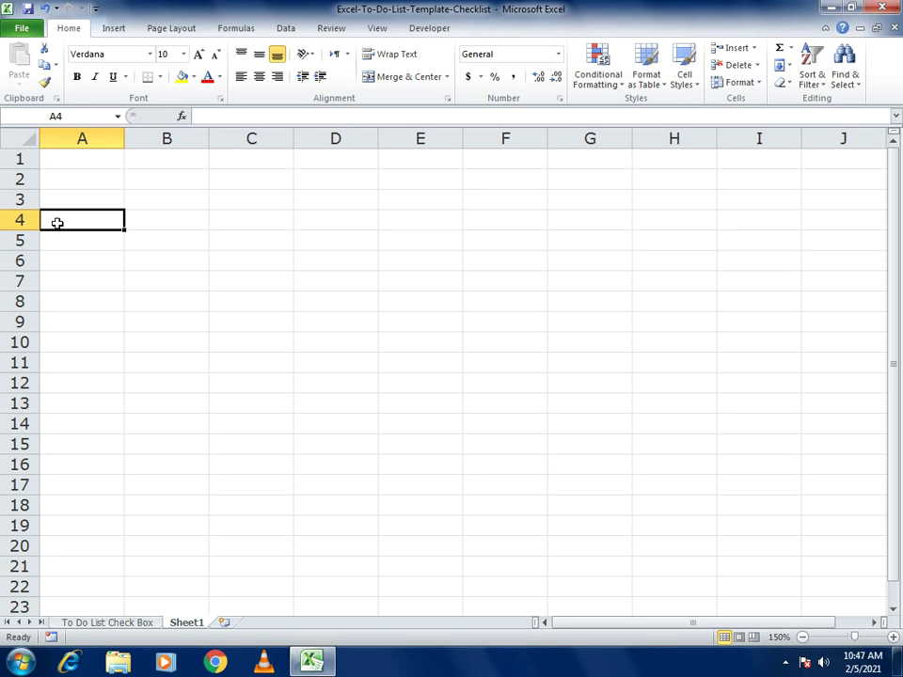
text(#)
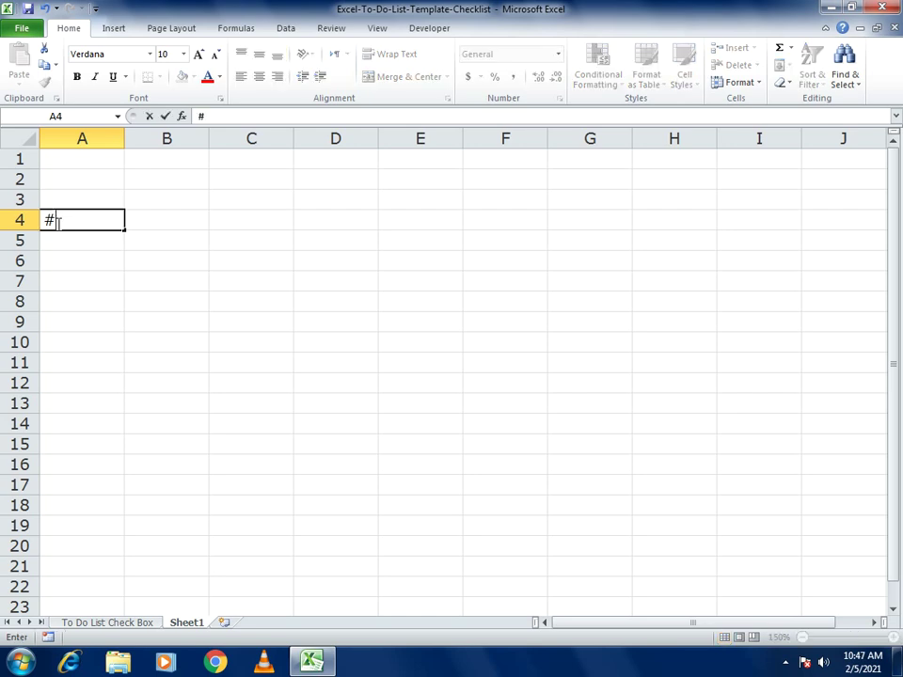
key(Tab)
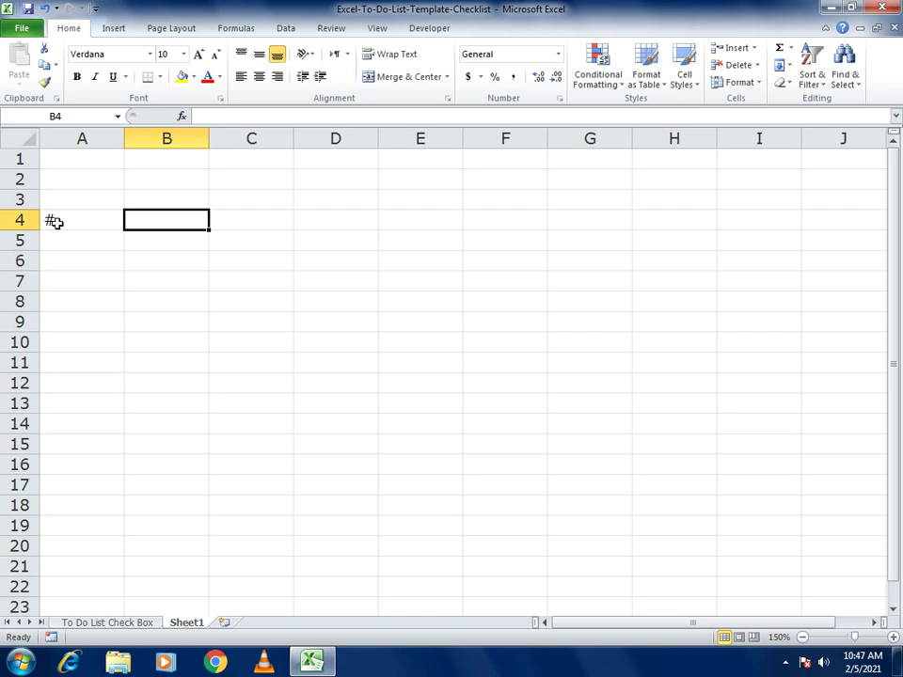
text(DATE)
key(Tab)
Enter the heading ACTIVITIES / TASKS / ITEMS in C4 and fit column C's width to it.
text(aCT)
key(BackSpace)
key(BackSpace)
key(BackSpace)
text(ACTIVIT)
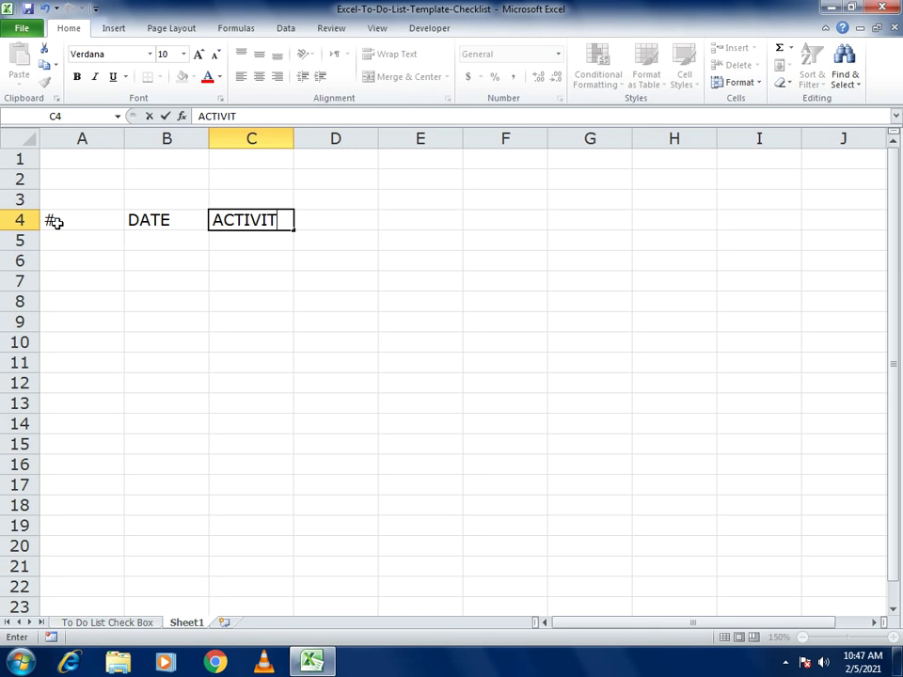
text(IES / TASKTS)
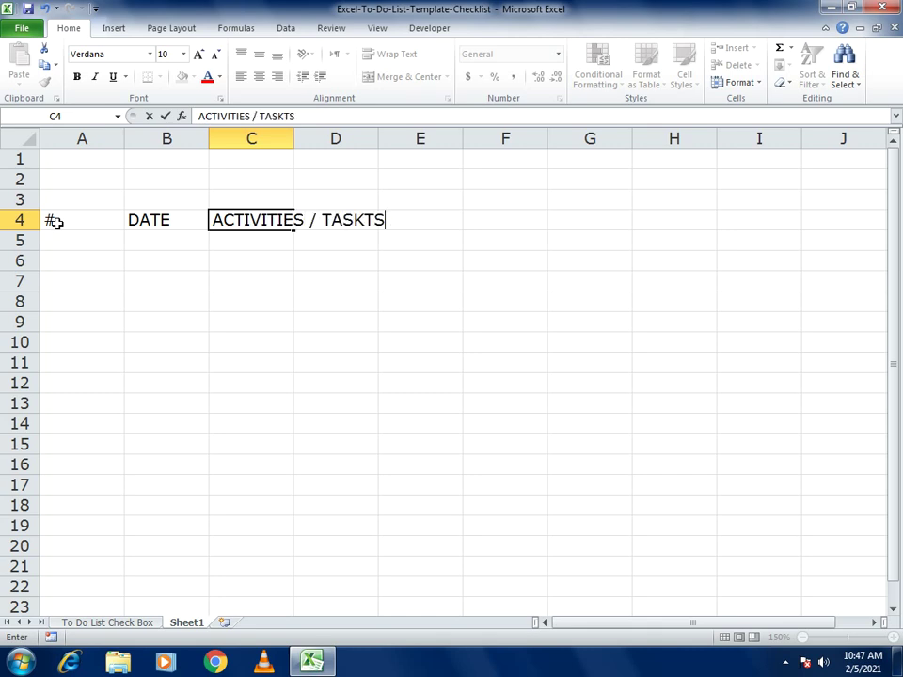
key(BackSpace)
key(BackSpace)
text(S / ITEMS)
key(Tab)
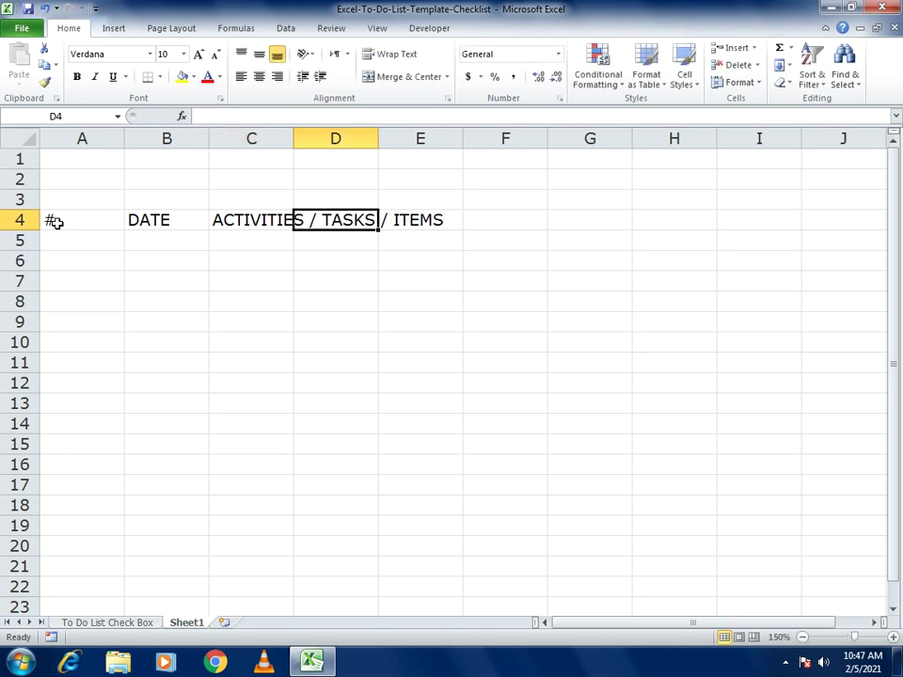
double_click(295, 139)
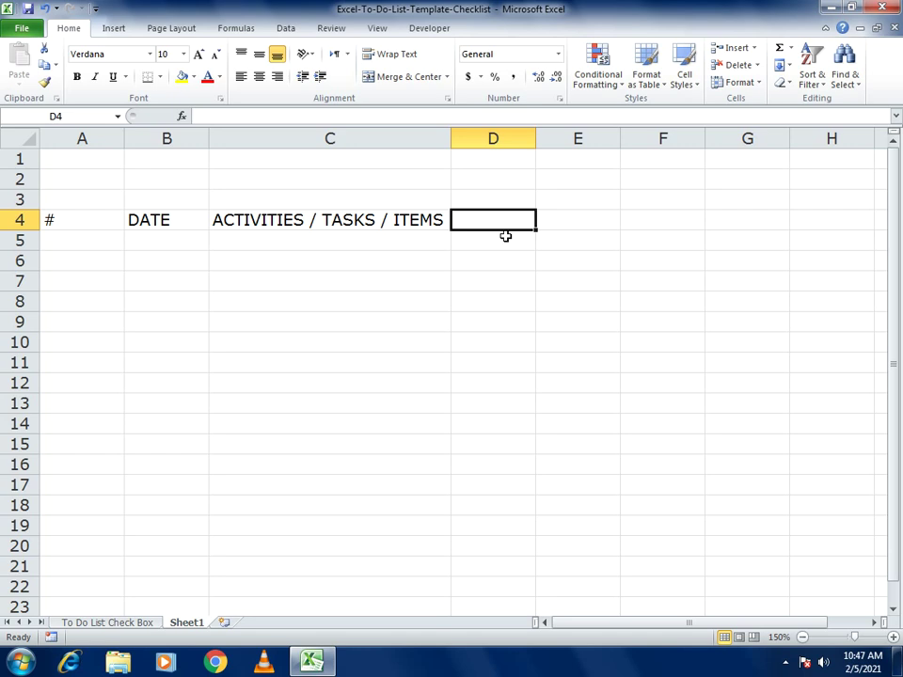
Enter the headings PRIORITY in D4 and COMPLETION in E4.
text(pRIO)
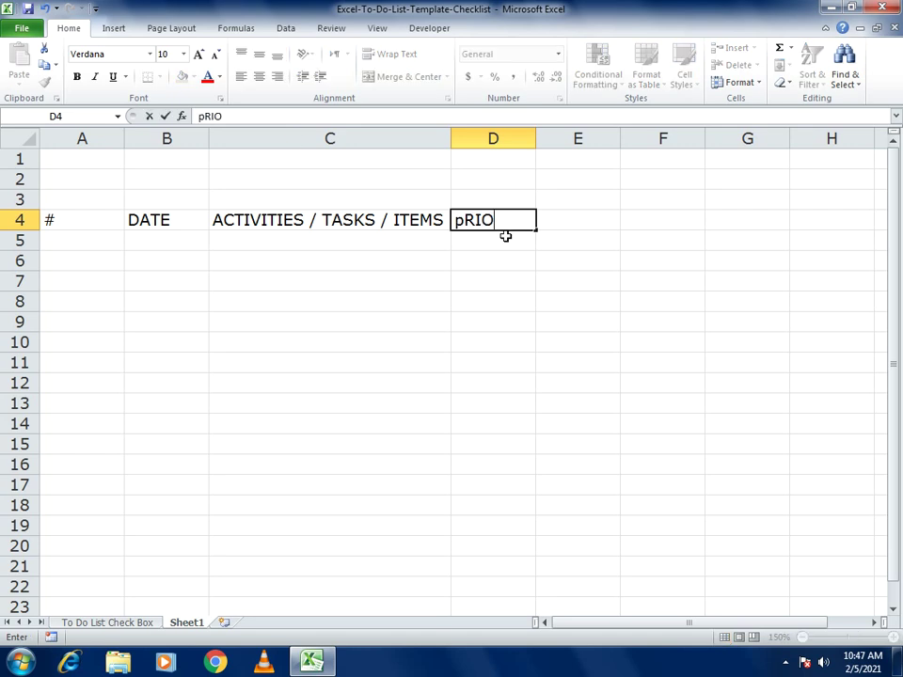
key(BackSpace)
key(BackSpace)
key(BackSpace)
key(BackSpace)
text(PPIR)
key(BackSpace)
text(ORITY)
key(Tab)
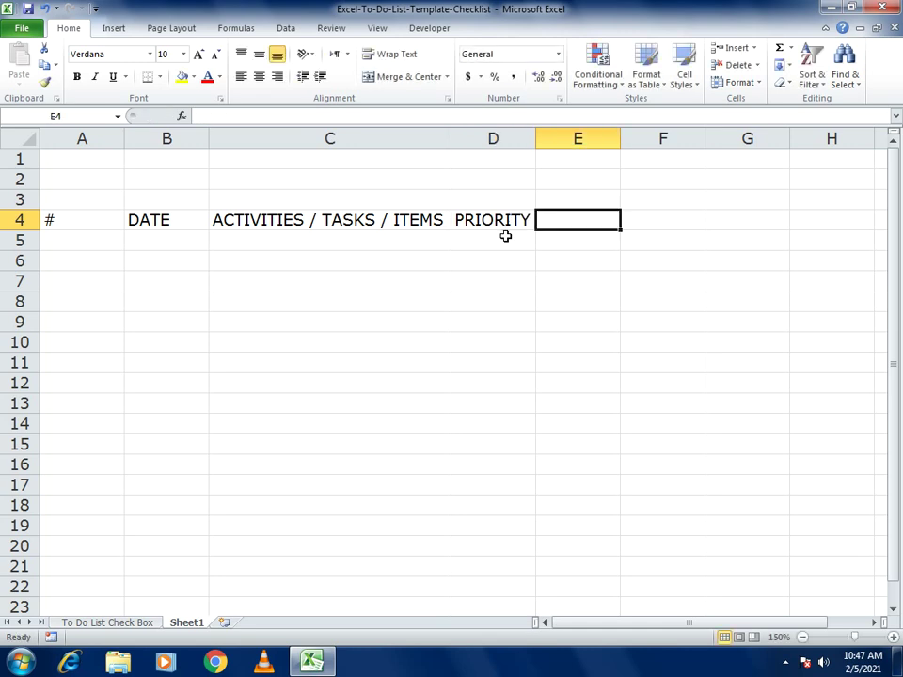
text(COMPLETION)
key(Return)
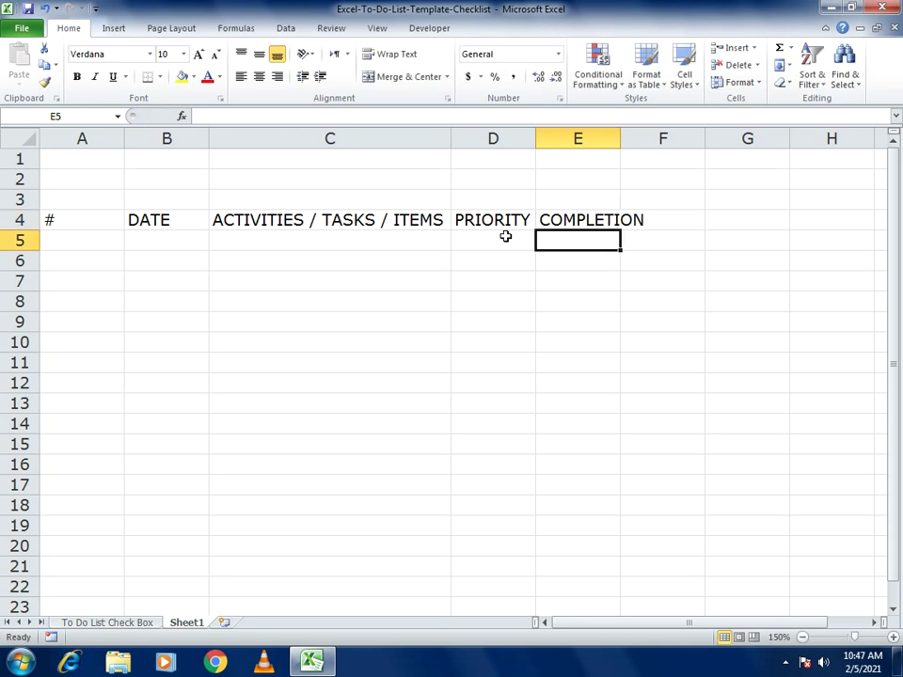
Number the list rows 1 to 7 in cells A5 to A11.
click(83, 237)
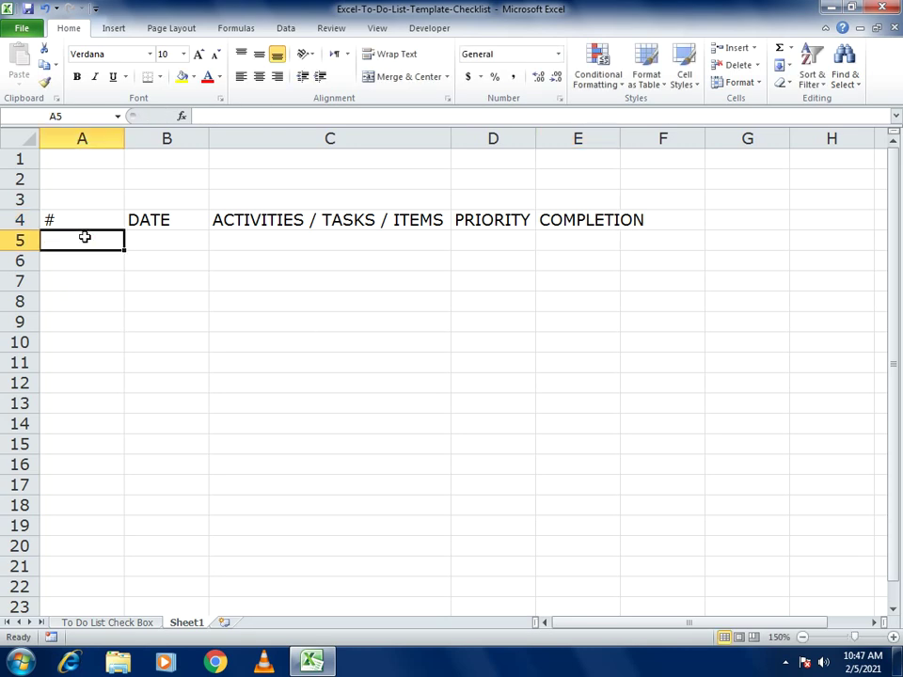
text(1)
key(Return)
key(Return)
text(2)
key(Up)
text(2)
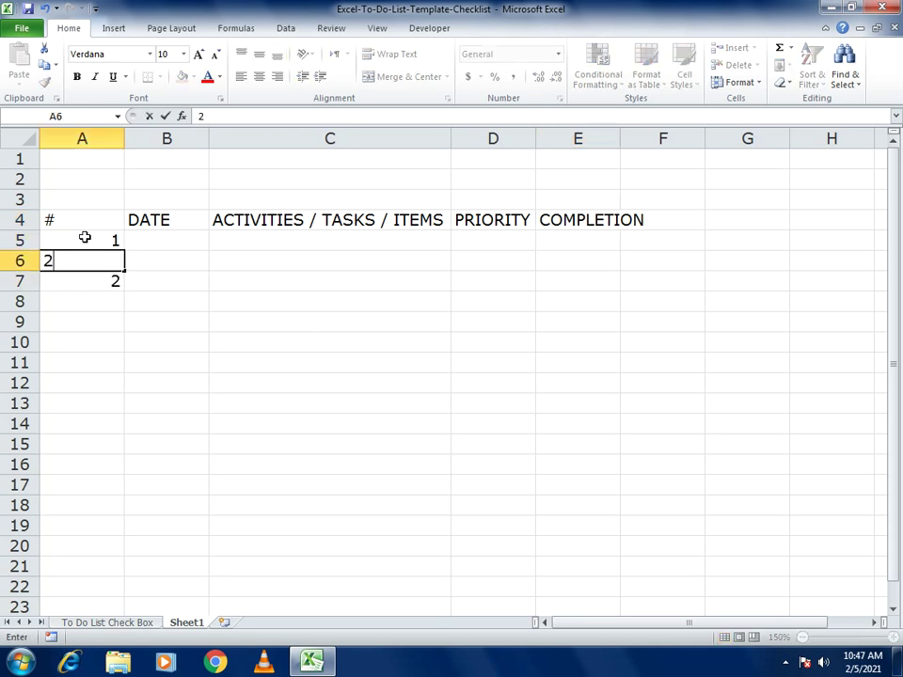
key(Return)
text(3)
key(Return)
text(4)
key(Return)
text(5)
key(Return)
text(6)
key(Return)
text(7)
key(Return)
Enter the date 9/2/2021 for the first task in B5.
key(Up)
key(Up)
key(Up)
key(Up)
key(Up)
key(Up)
key(Up)
key(Right)
text(*)
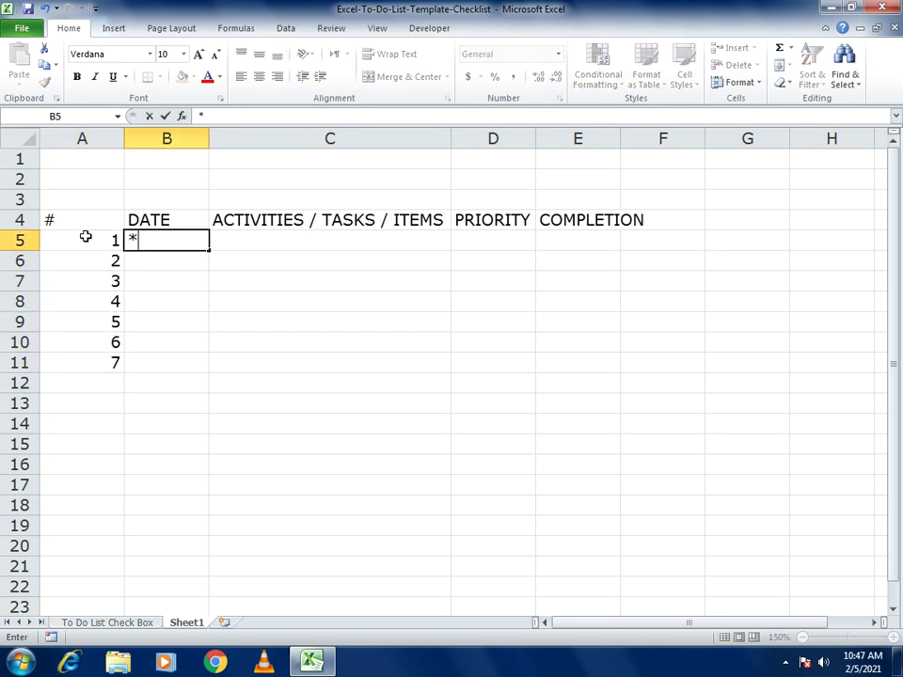
text(9/02)
text(/2021)
key(Return)
Copy the date from B5 into cells B6, B7 and B8.
key(Up)
key(ctrl+c)
key(Down)
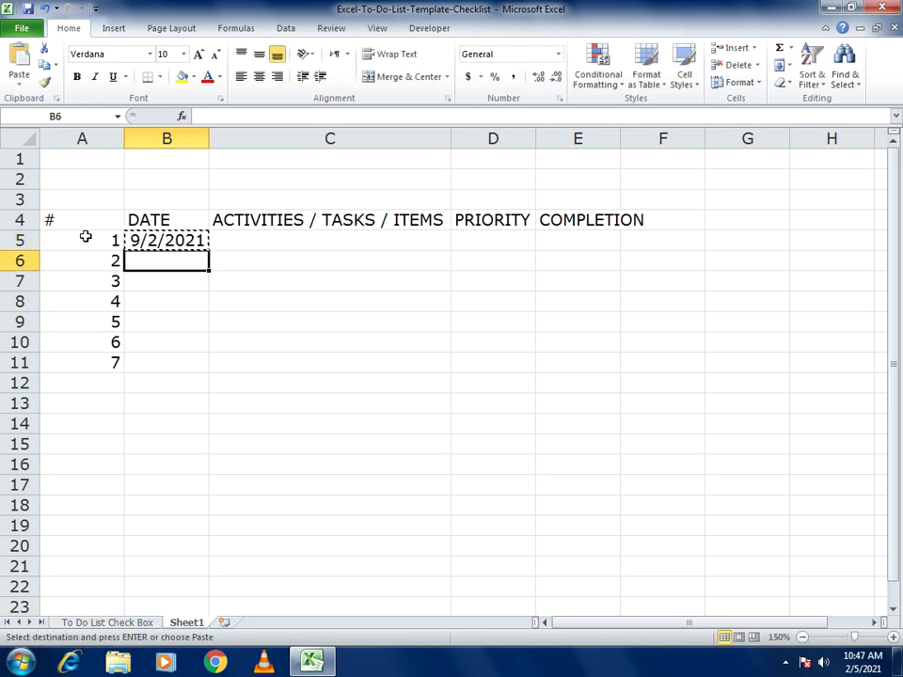
key(ctrl+v)
key(Down)
key(ctrl+v)
key(Down)
key(ctrl+v)
Enter Get Groceries as the first task in C5.
key(Up)
key(Right)
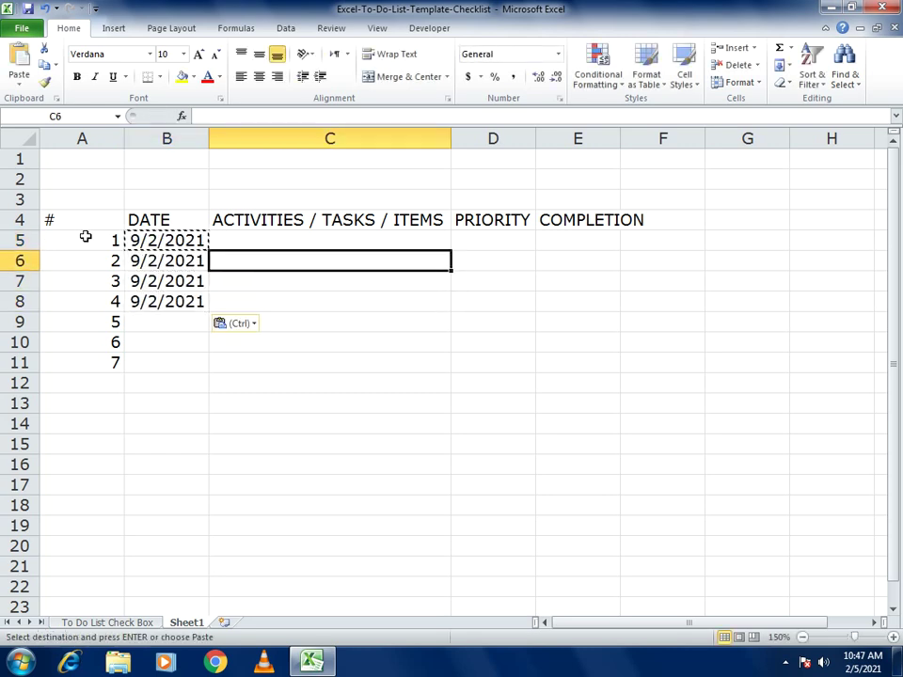
key(Up)
key(Up)
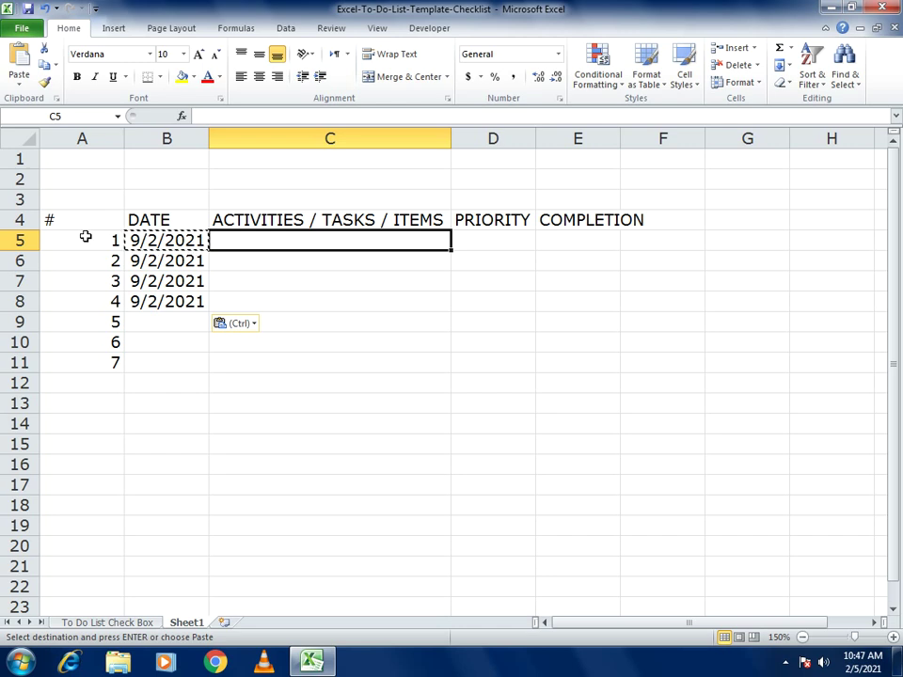
text(Get Groceries)
key(Return)
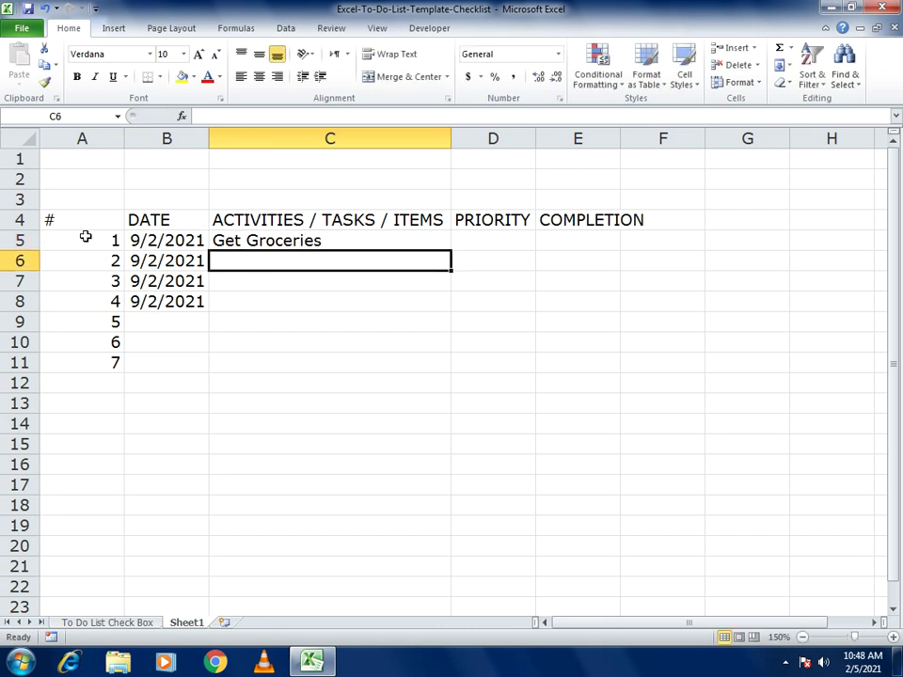
Enter Call Mom as the second task in C6.
text(Get)
key(BackSpace)
key(BackSpace)
key(BackSpace)
key(BackSpace)
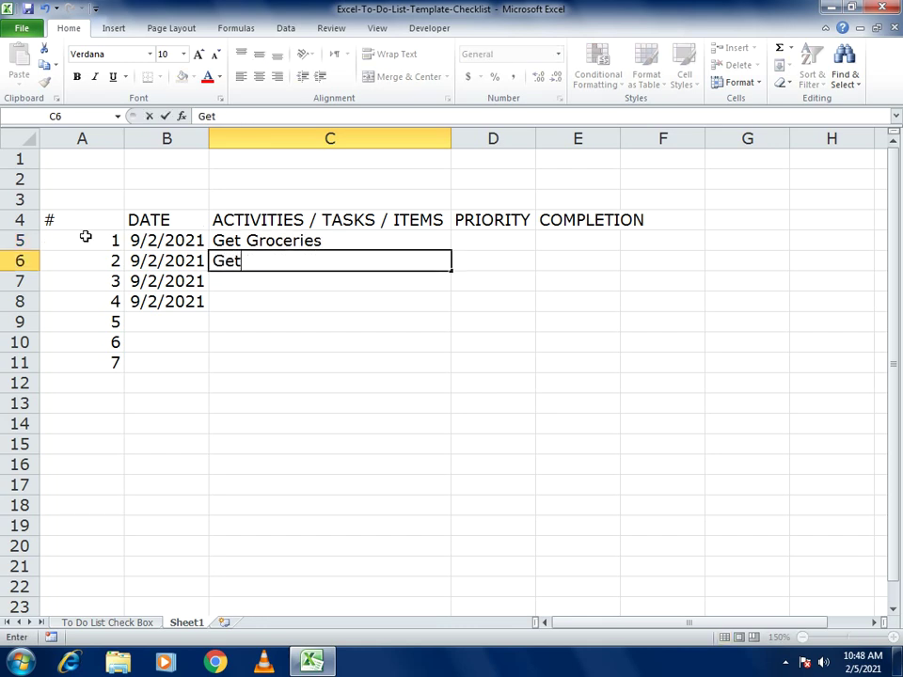
text(Call Mom)
key(Return)
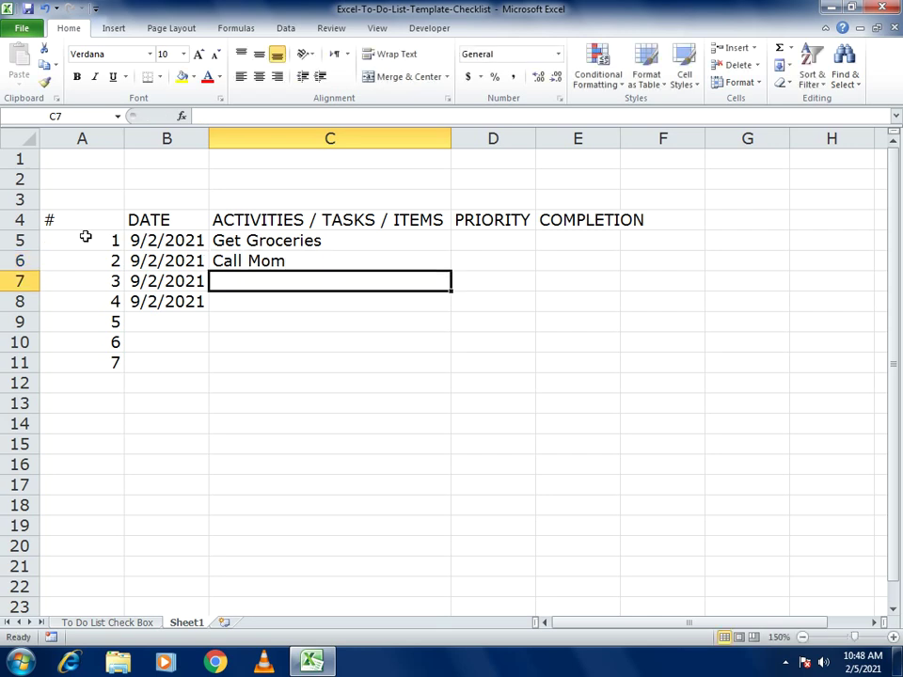
Enter Get Doctor Appointment as the third task in C7.
text(Get Doctor Appoitn)
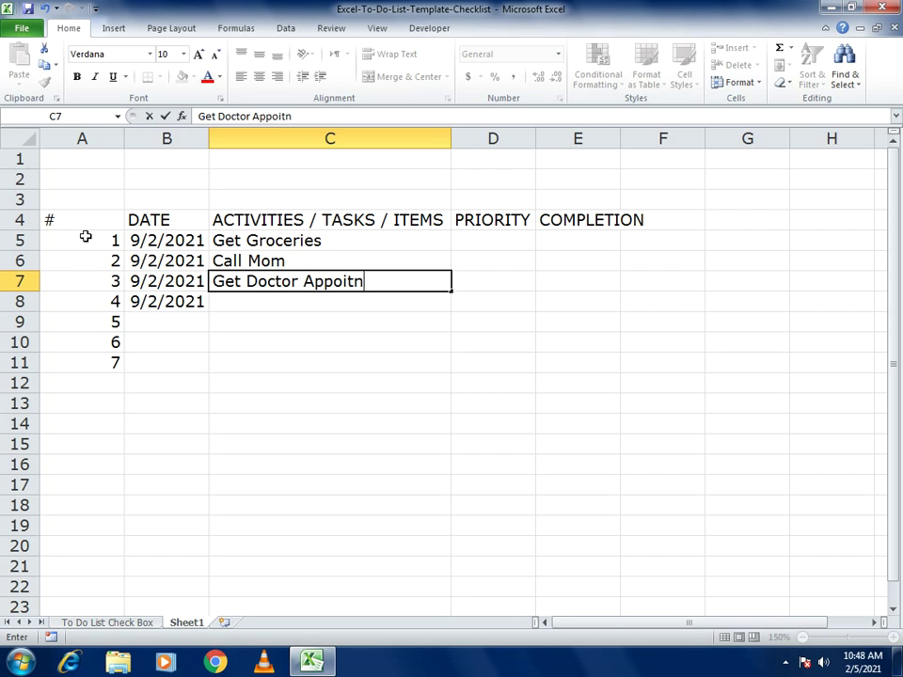
text(mn)
key(BackSpace)
key(BackSpace)
key(BackSpace)
key(BackSpace)
text(intm)
key(BackSpace)
text(tment)
key(Return)
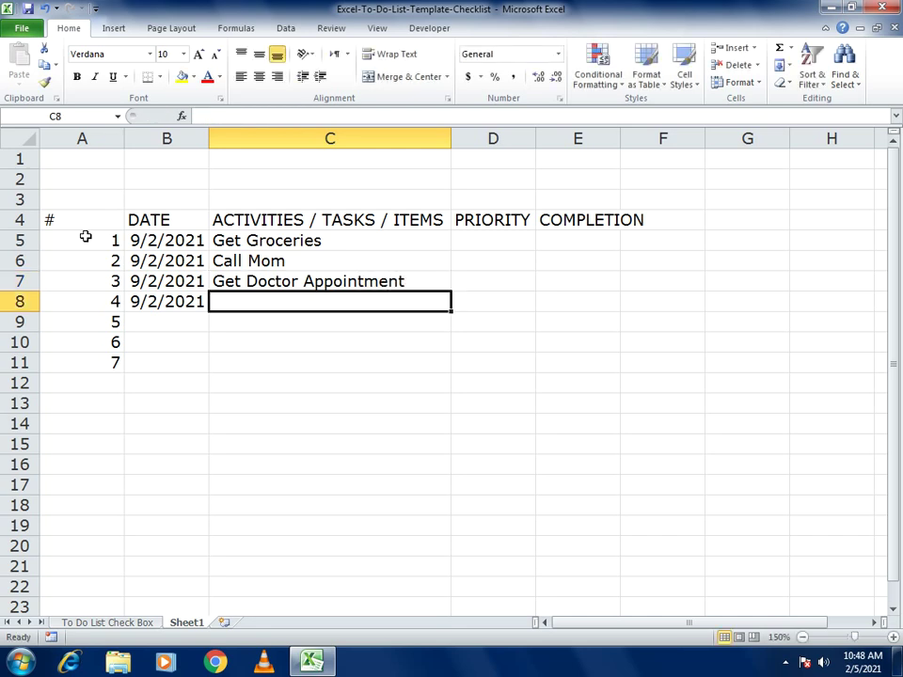
Enter Pay Electricity Bill as the fourth task in C8.
text(pa)
key(BackSpace)
key(BackSpace)
text(Pay Electricity Bi)
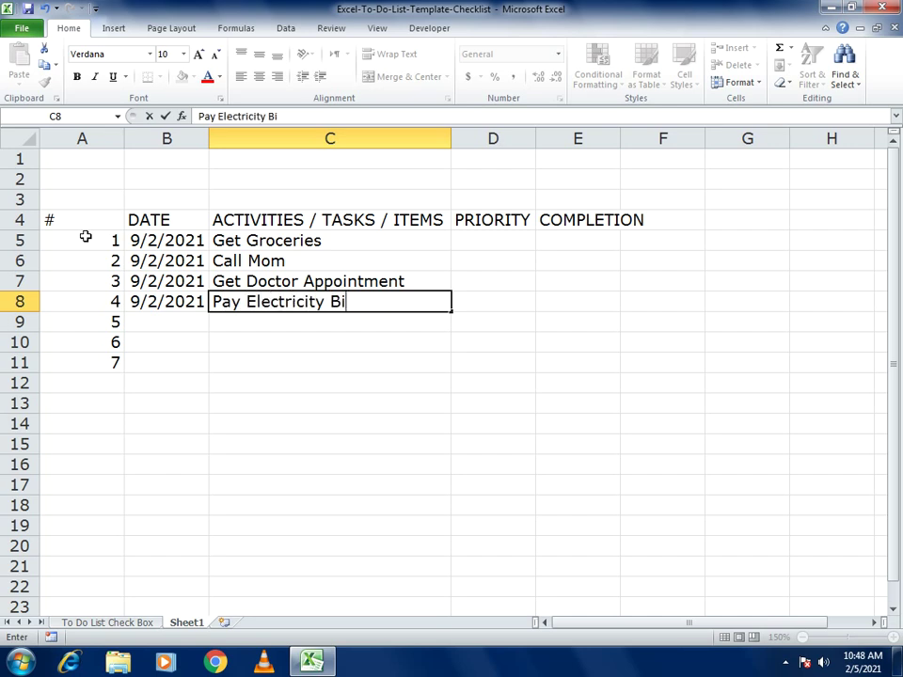
key(Tab)
Centre the contents of the whole table range A4:E11 horizontally.
key(Up)
key(Up)
key(Up)
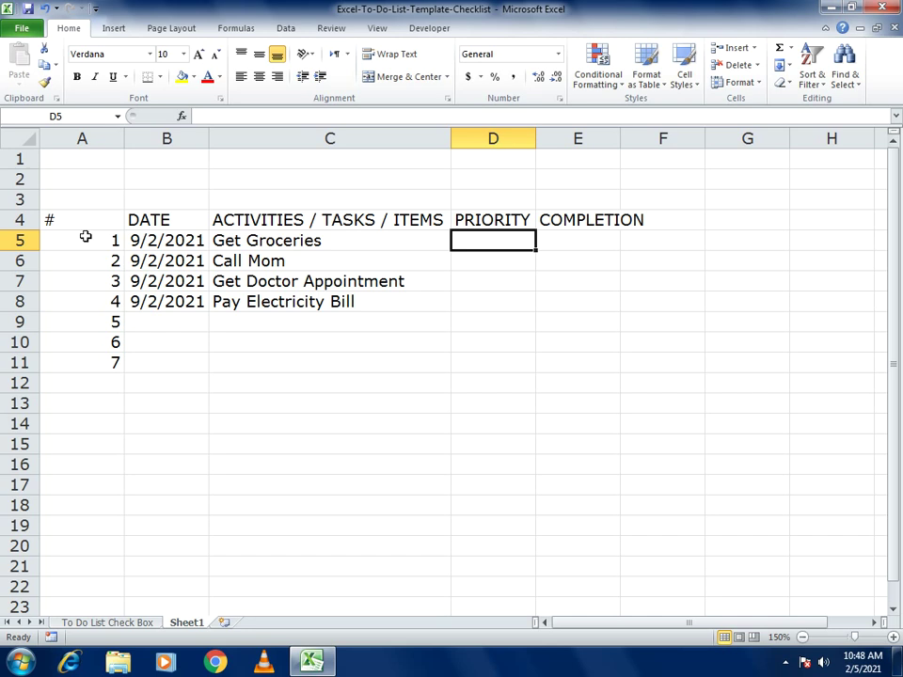
drag(98, 226, 616, 363)
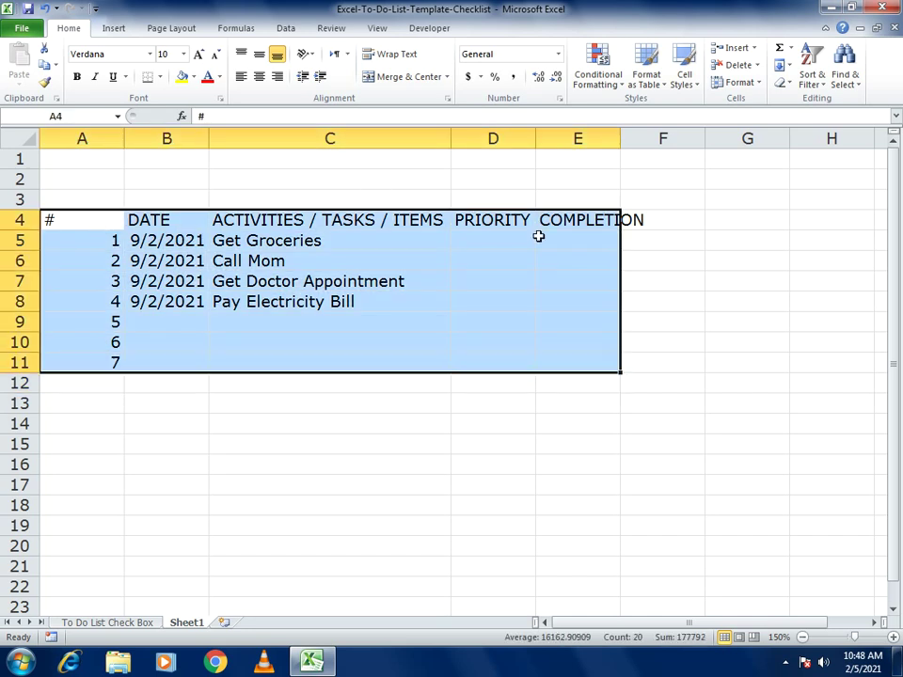
click(259, 78)
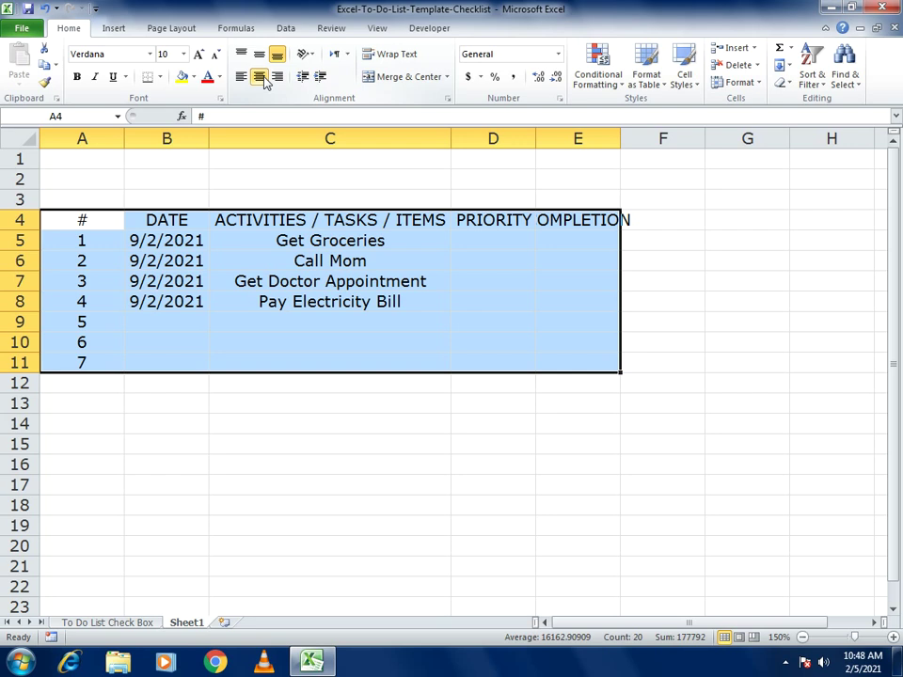
Apply All Borders to the table range A4:E11.
click(160, 77)
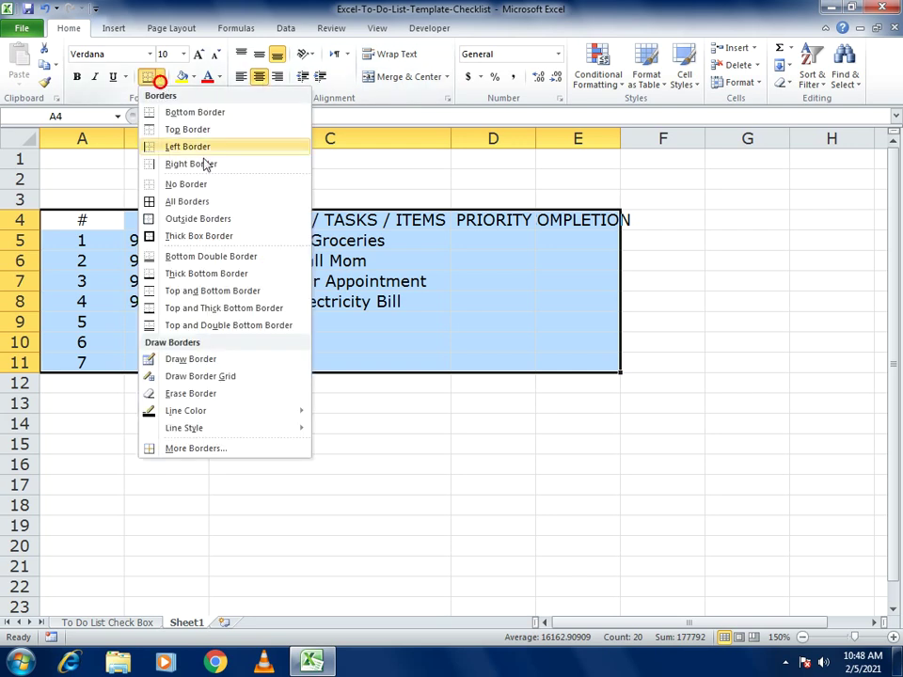
click(178, 236)
click(161, 78)
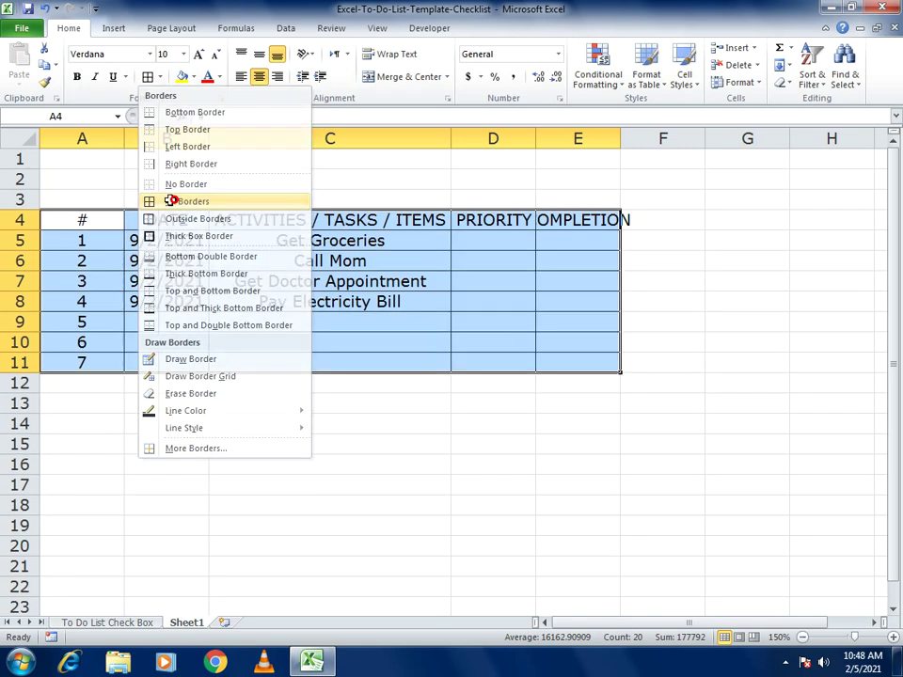
click(175, 201)
Make the header row A4:E4 bold and autofit the widths of columns C, D and E.
drag(85, 222, 570, 222)
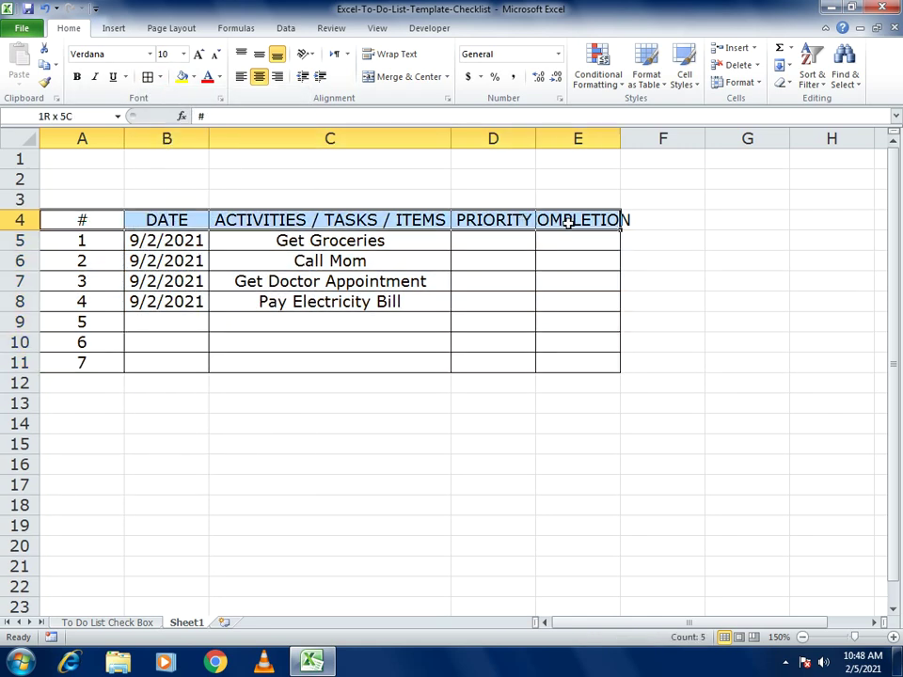
click(77, 76)
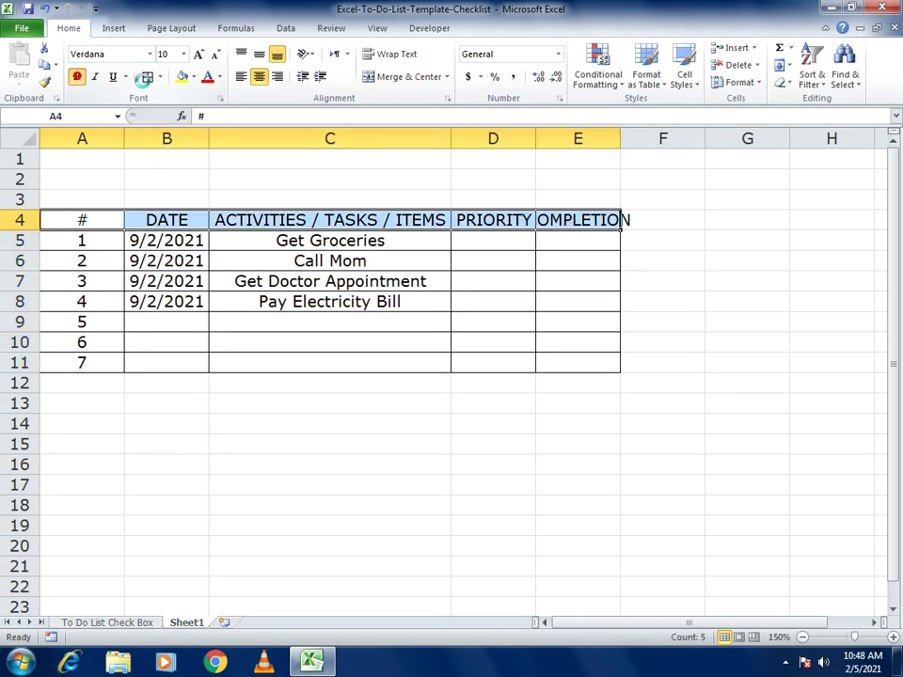
double_click(451, 137)
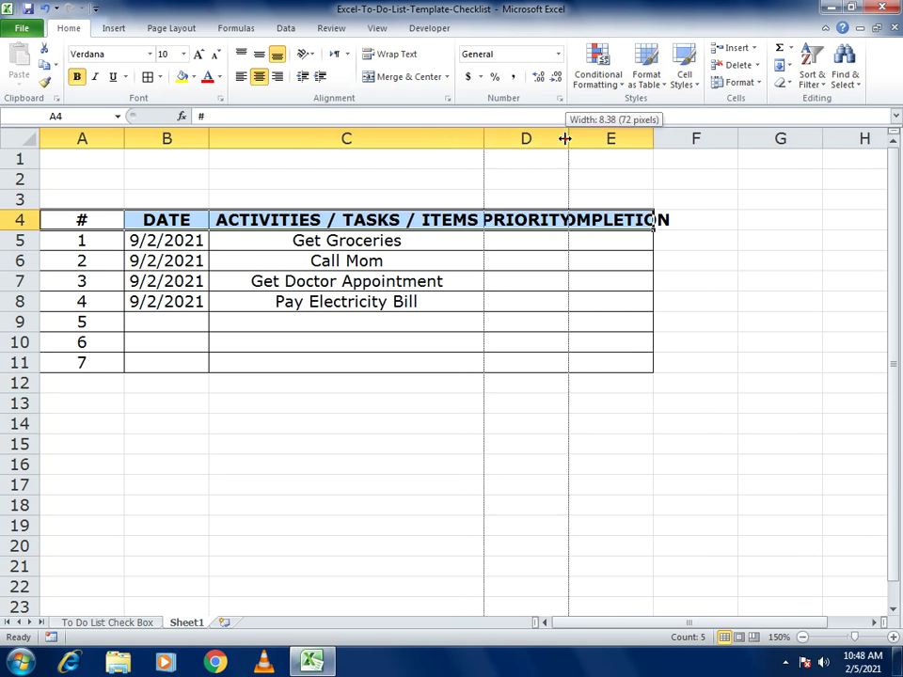
double_click(568, 137)
double_click(663, 138)
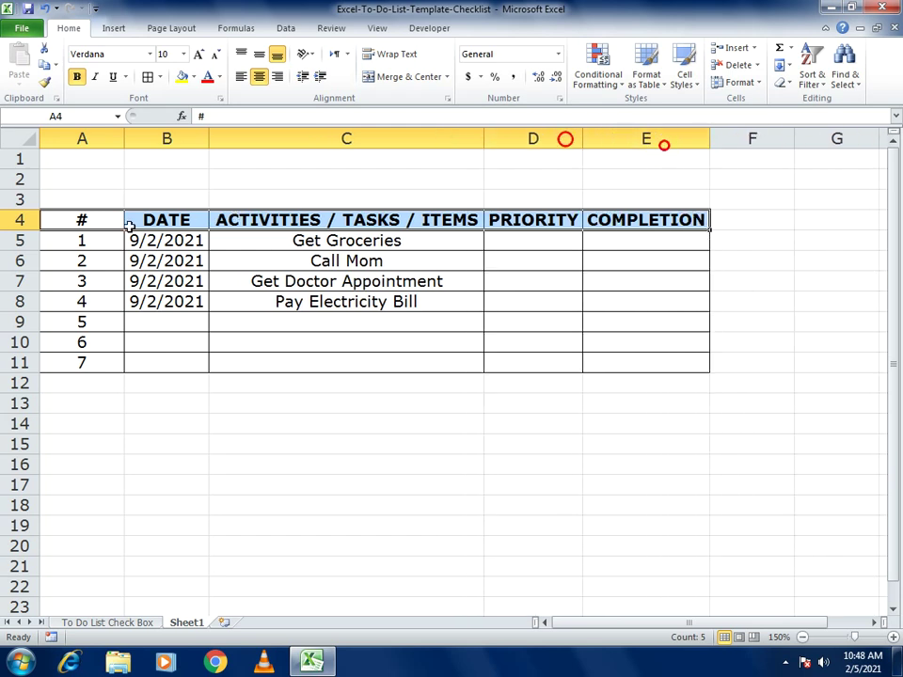
Fill the header cells A4:E4 with a light orange theme colour.
drag(90, 220, 647, 219)
click(194, 77)
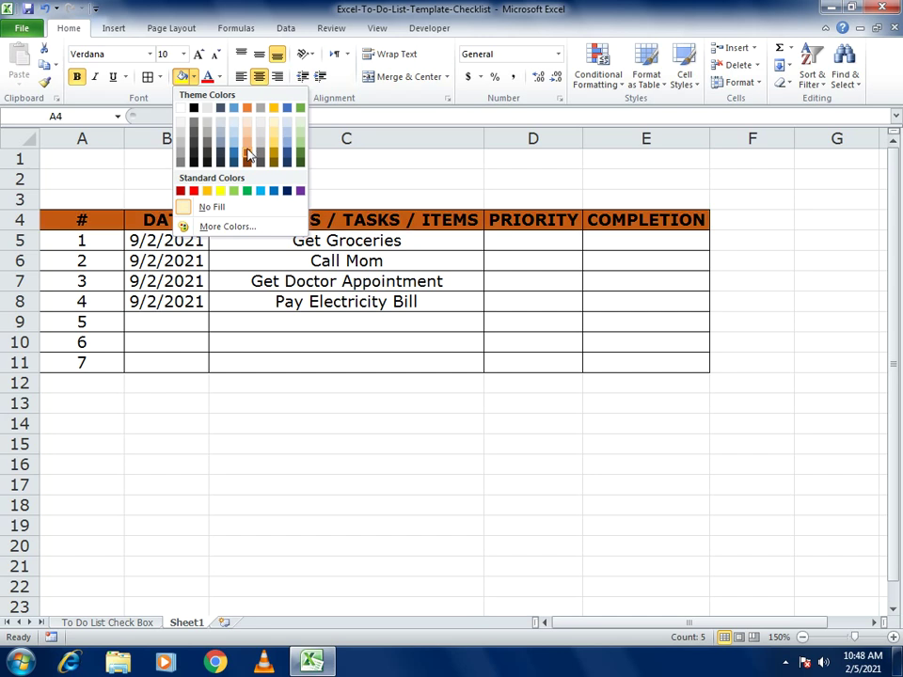
click(247, 145)
click(762, 369)
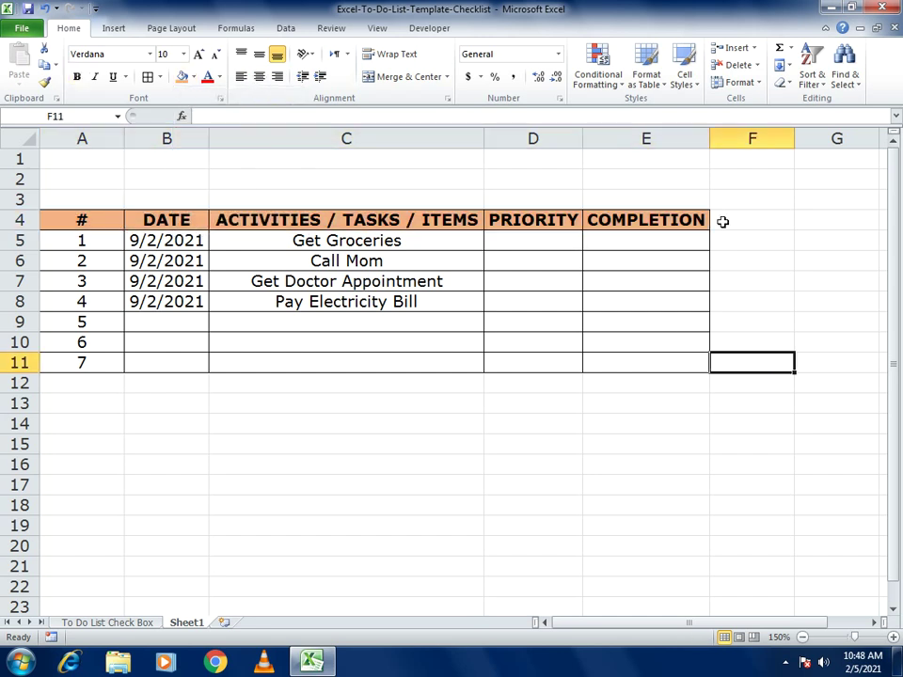
Enter High in G5 as the first priority option beside the table.
click(534, 242)
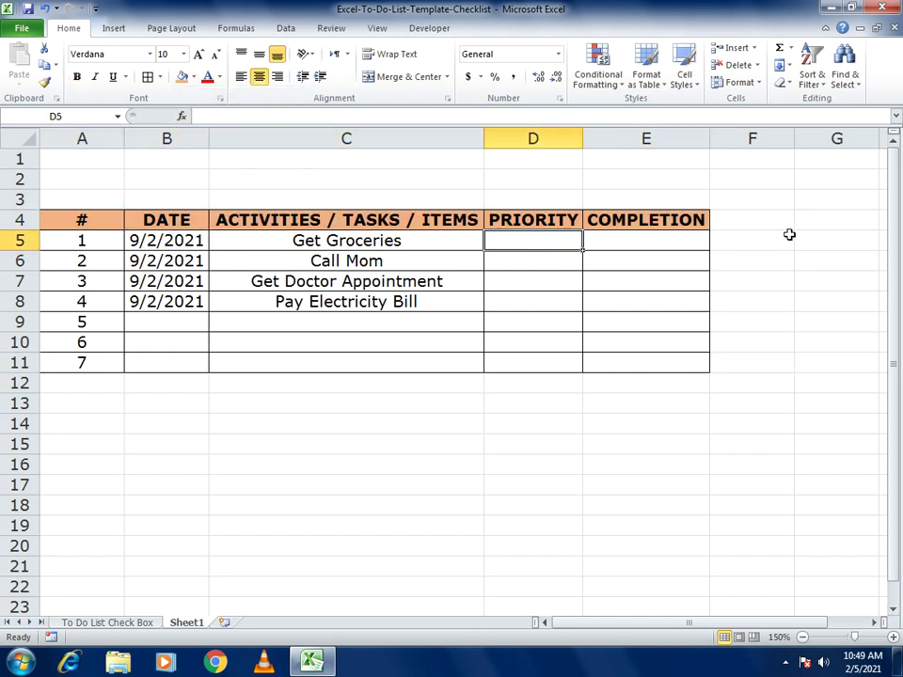
click(824, 240)
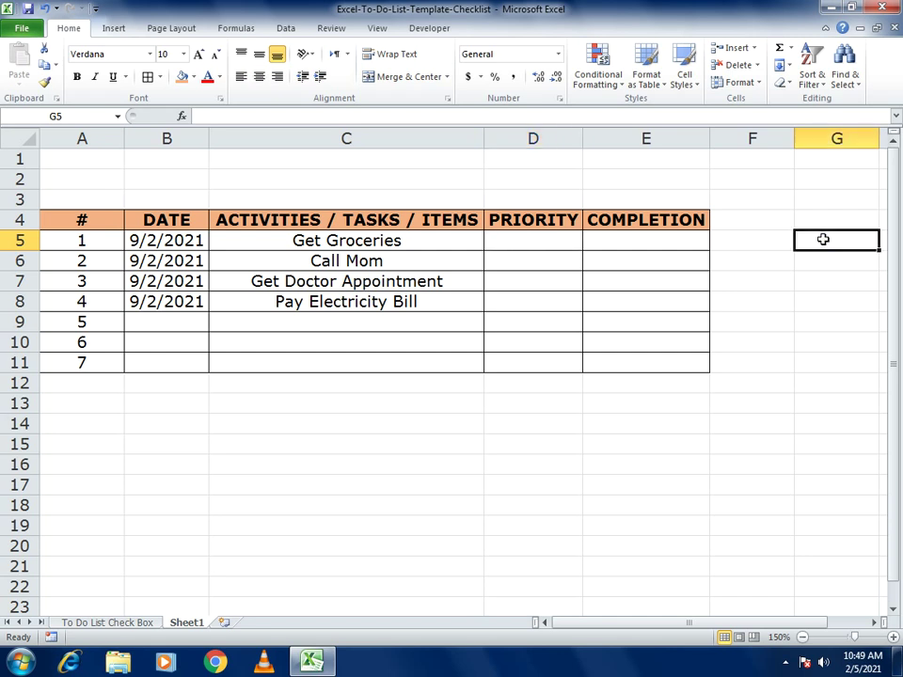
text(Me)
key(BackSpace)
key(BackSpace)
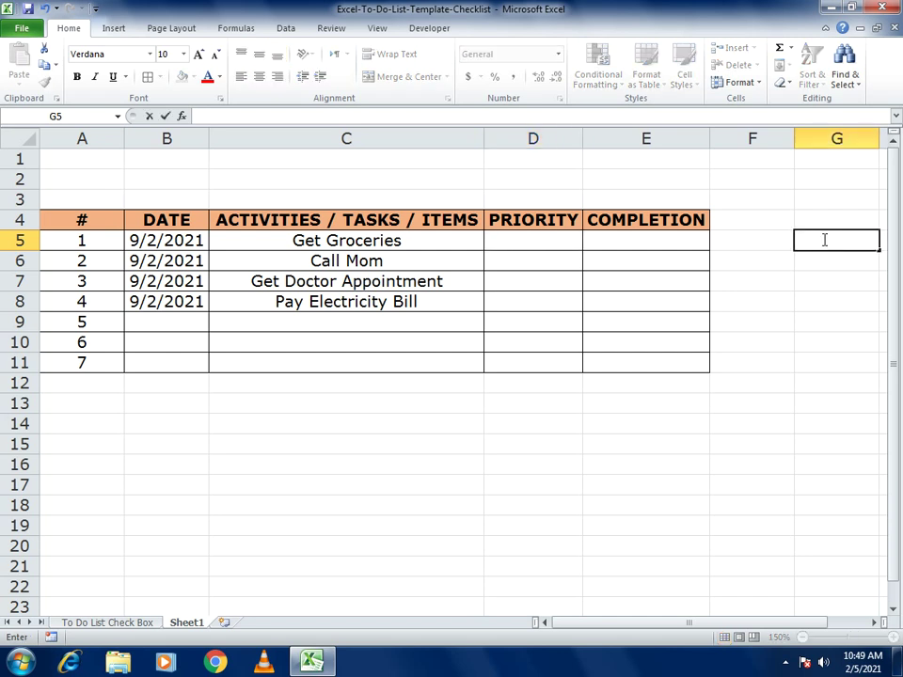
text(hi)
key(BackSpace)
key(BackSpace)
text(High)
key(Return)
Enter Medium in G6 and Low in G7 as the remaining priority options.
text(Medi)
text(um)
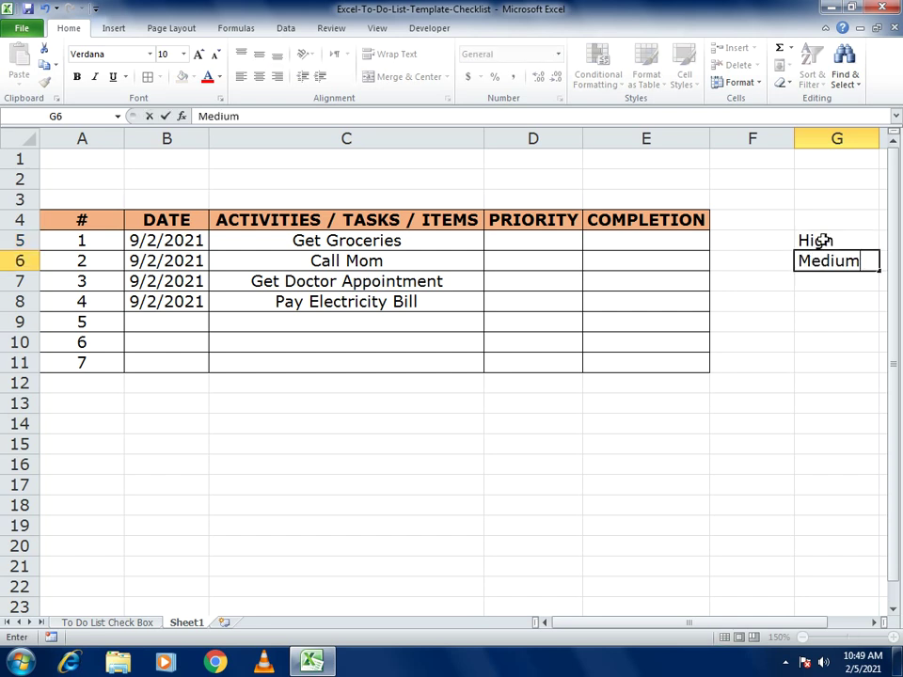
key(Return)
text(Low)
key(Return)
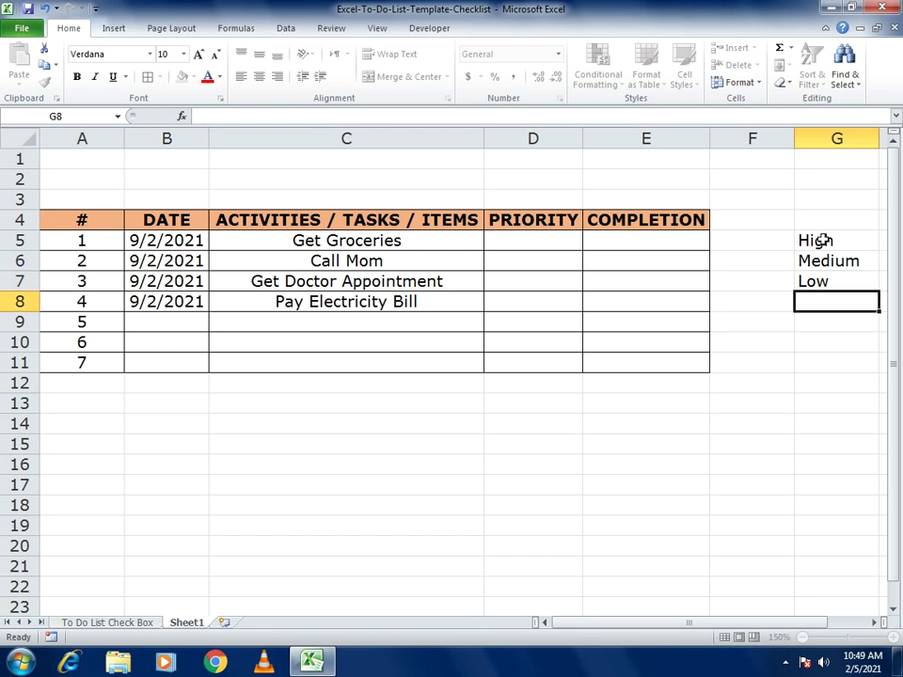
key(Up)
key(Up)
Add List data validation to priority cell D5, with =$G$5:$G$7 as the source.
click(512, 244)
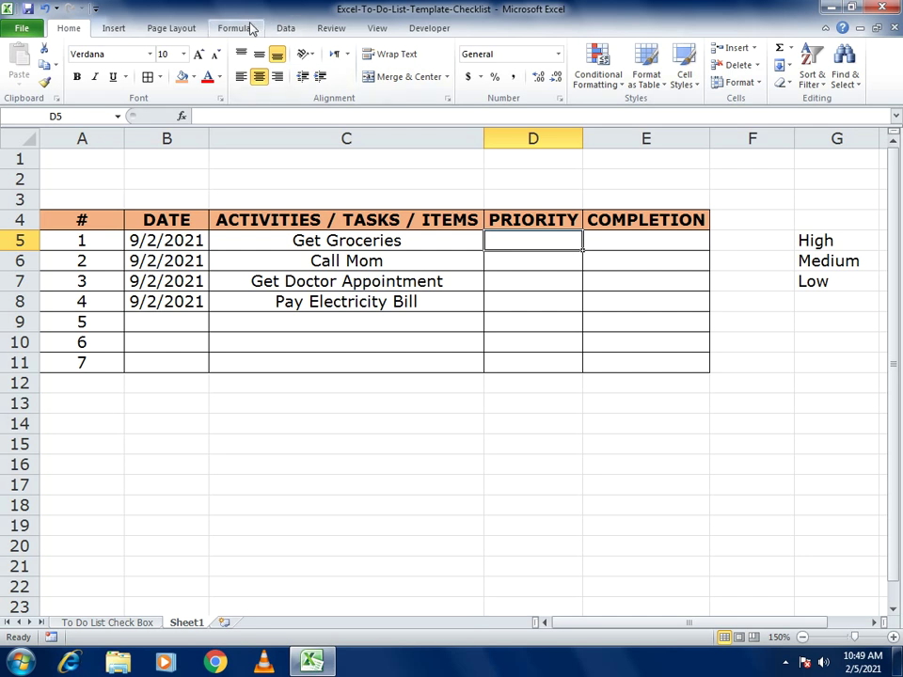
click(286, 29)
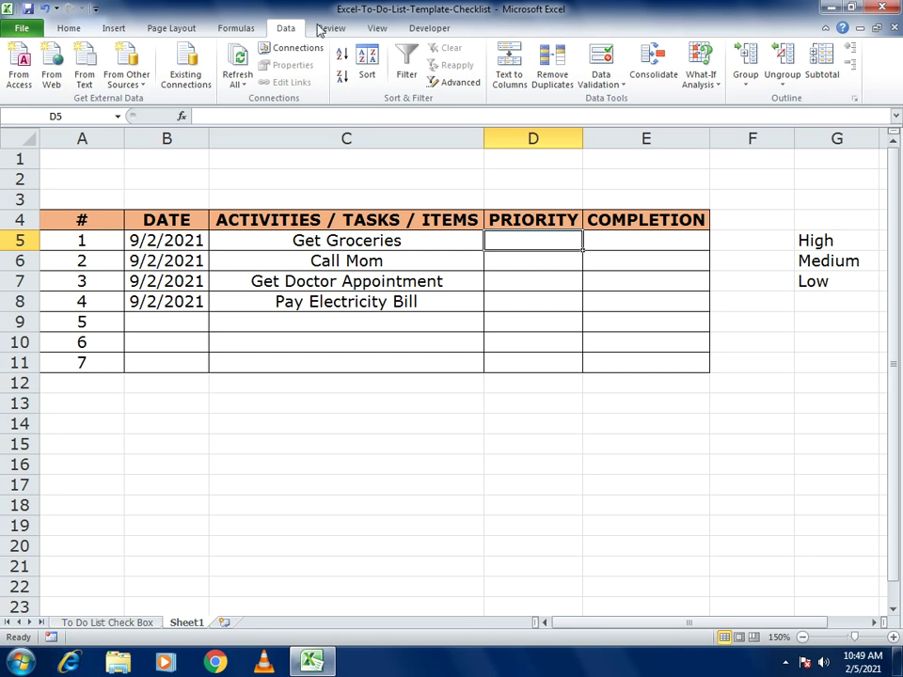
click(603, 85)
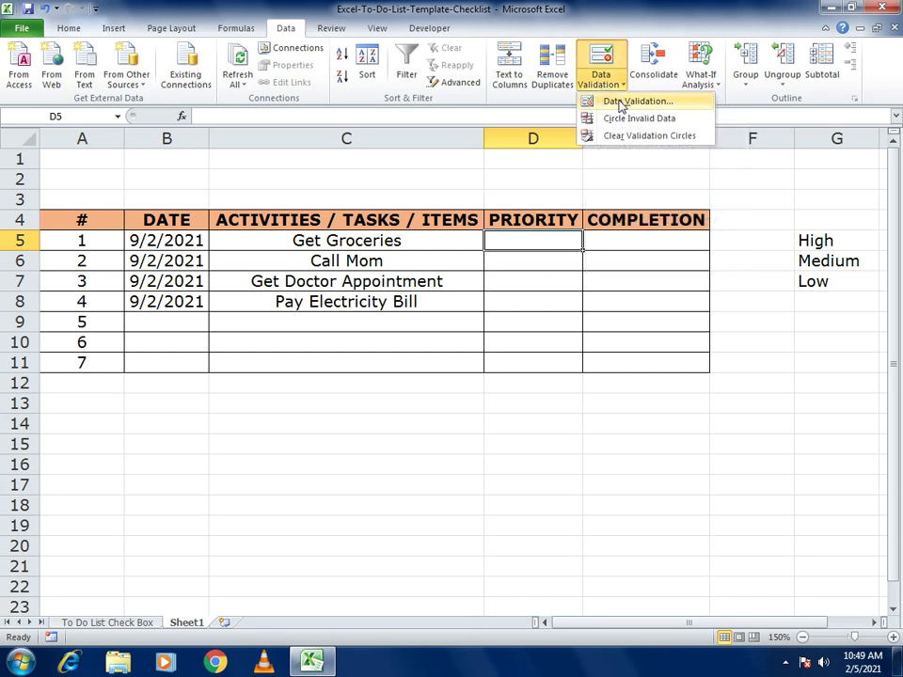
click(612, 104)
drag(443, 238, 553, 407)
click(508, 482)
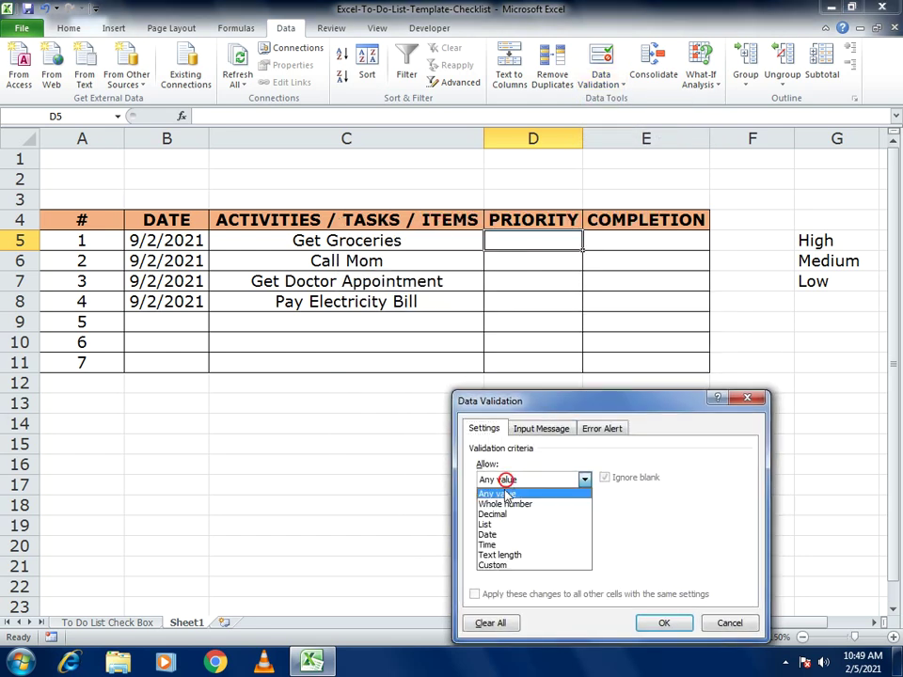
click(498, 519)
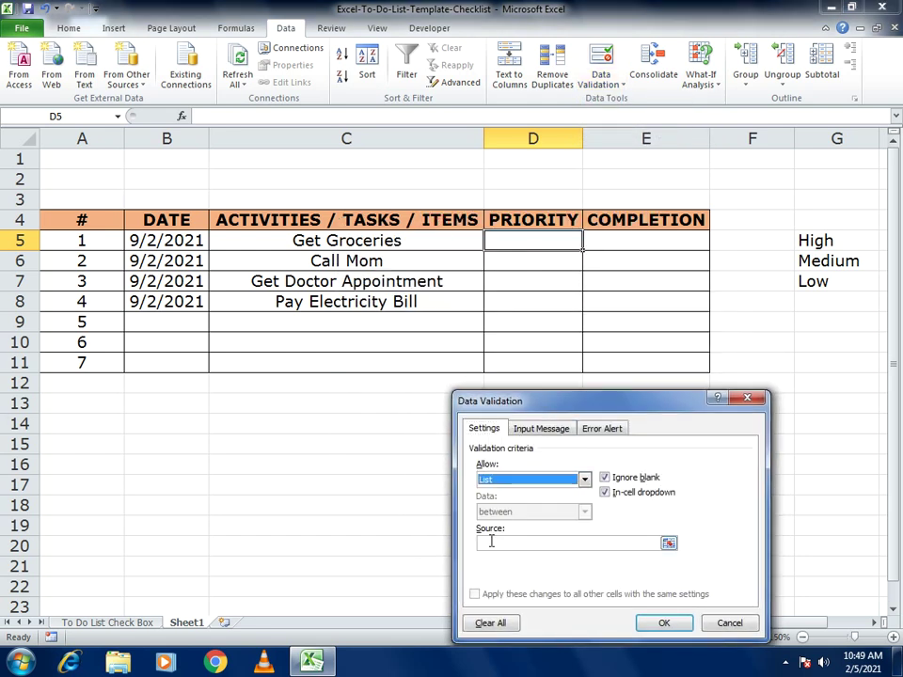
click(490, 542)
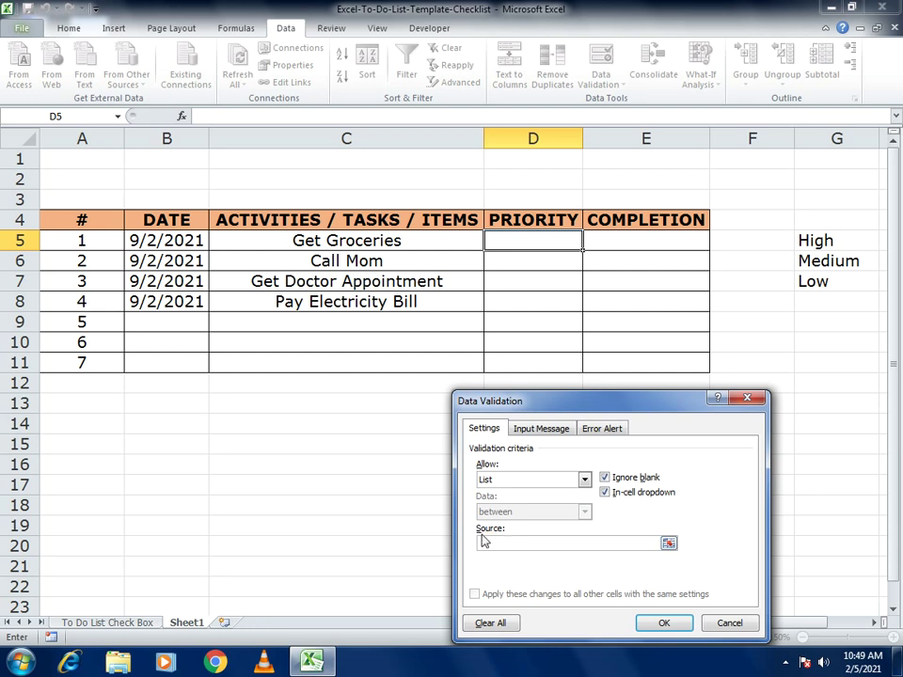
drag(824, 242, 822, 278)
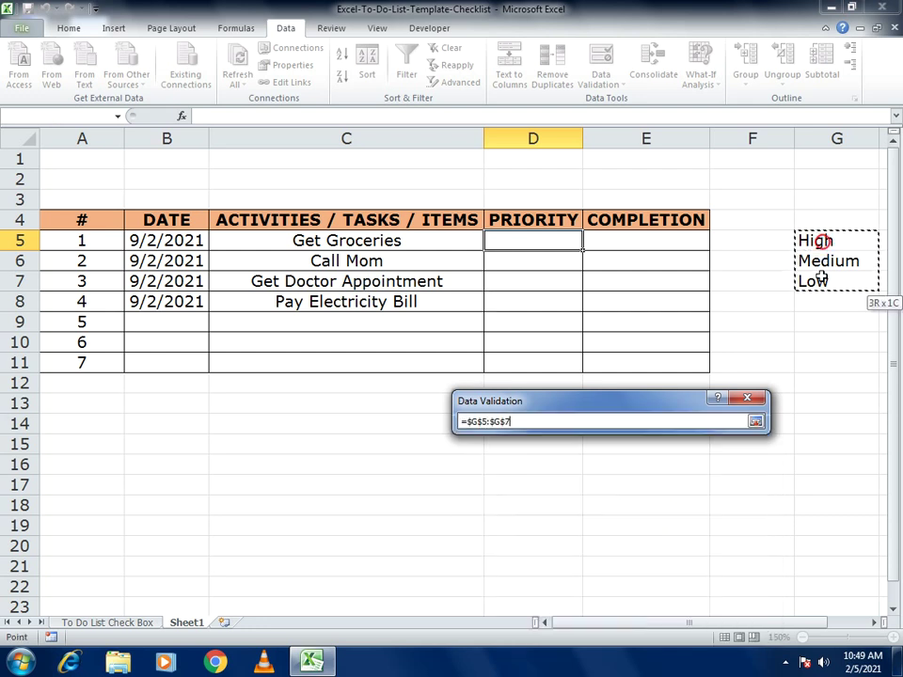
click(654, 618)
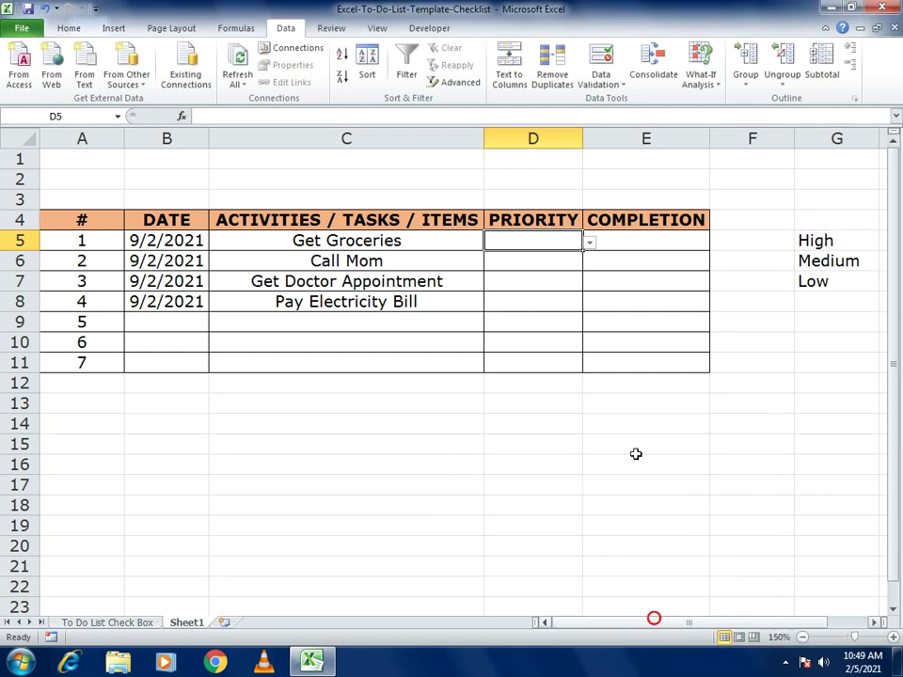
Copy the priority drop-down from D5 down to D11 and check the options offered in D5.
drag(583, 251, 583, 364)
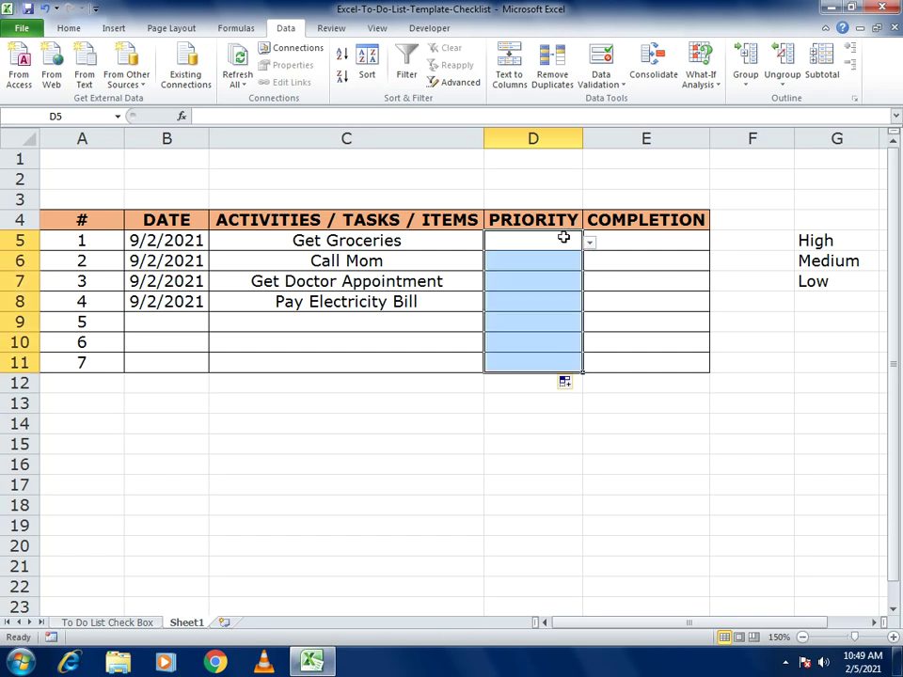
click(564, 240)
click(589, 243)
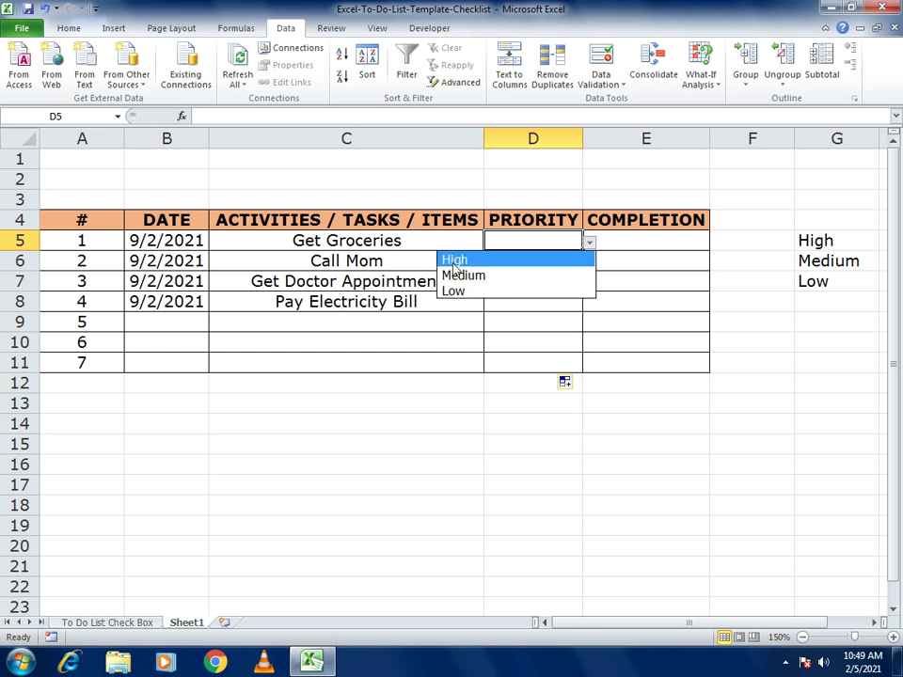
click(660, 281)
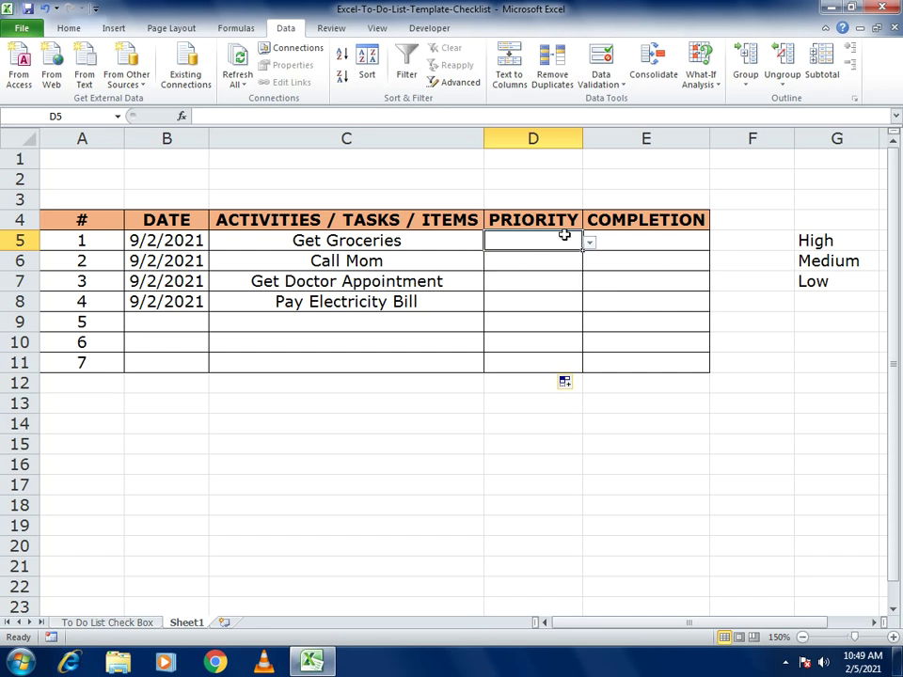
Insert a check box form control at completion cell E5.
click(644, 241)
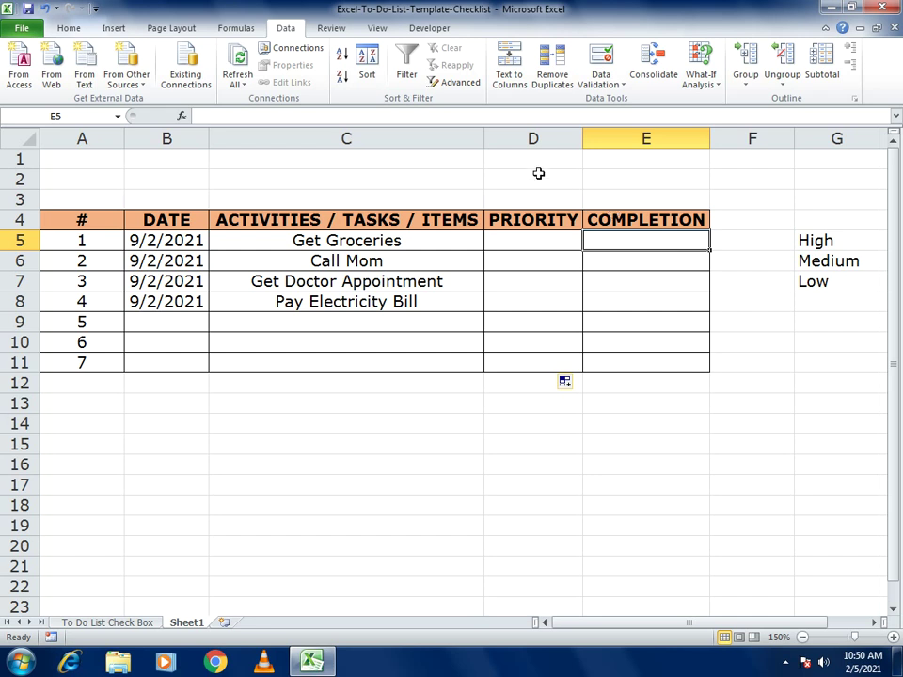
click(433, 29)
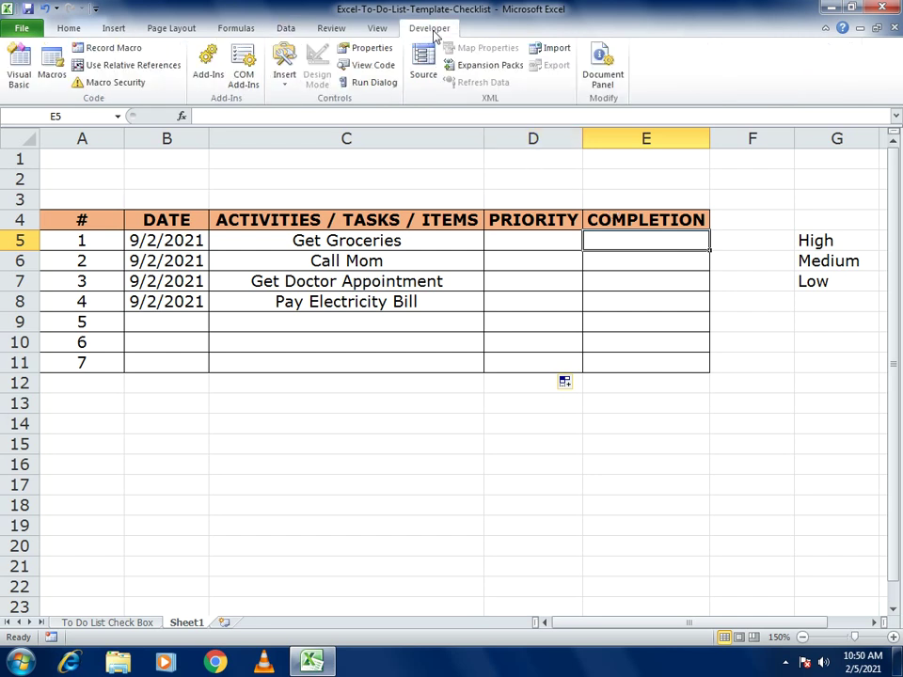
click(290, 80)
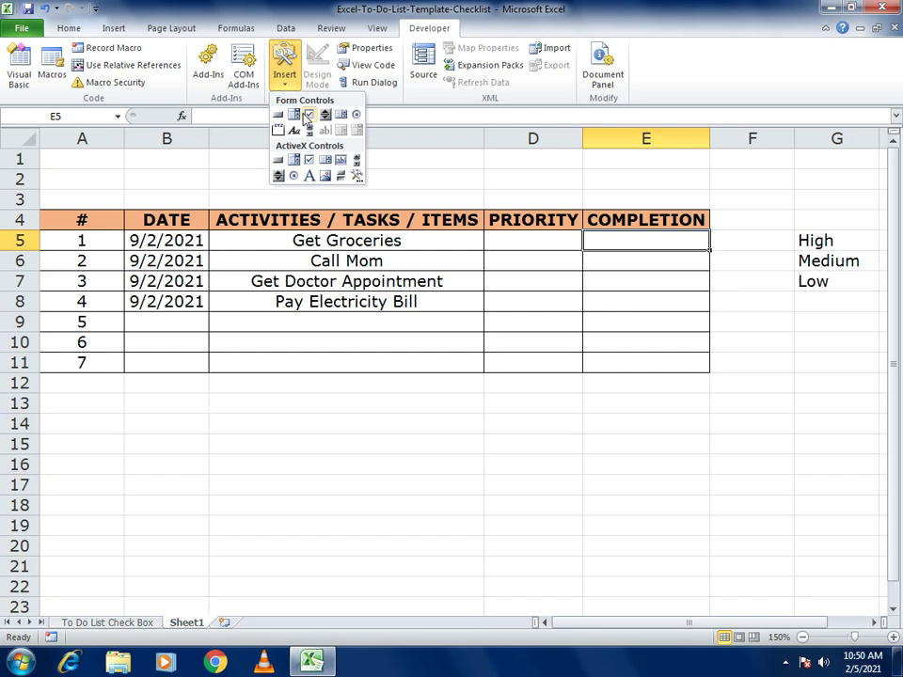
click(309, 113)
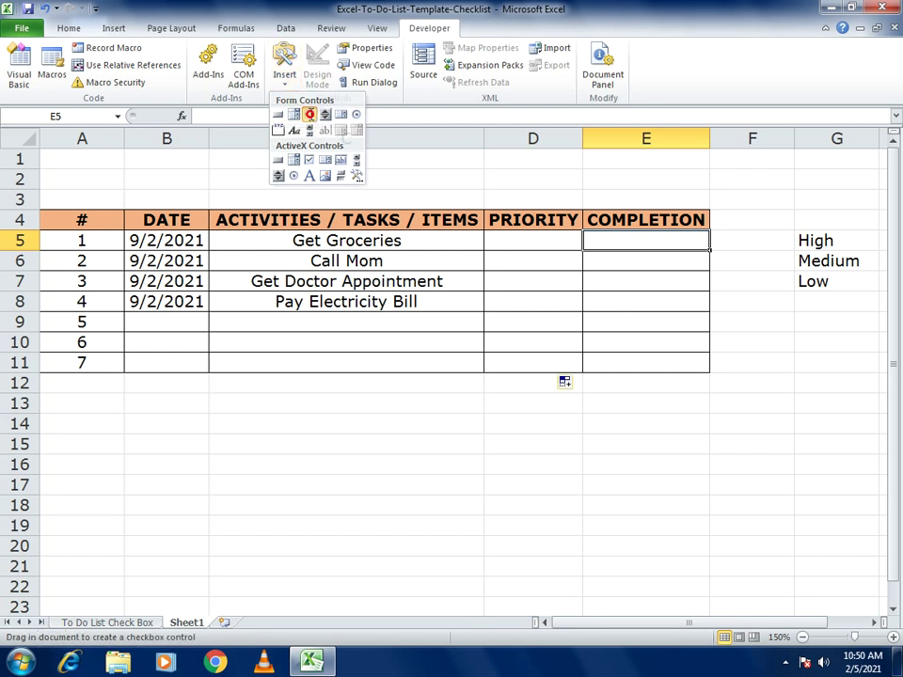
drag(622, 237, 669, 264)
Delete the caption text of the new check box, leaving only the box.
click(649, 250)
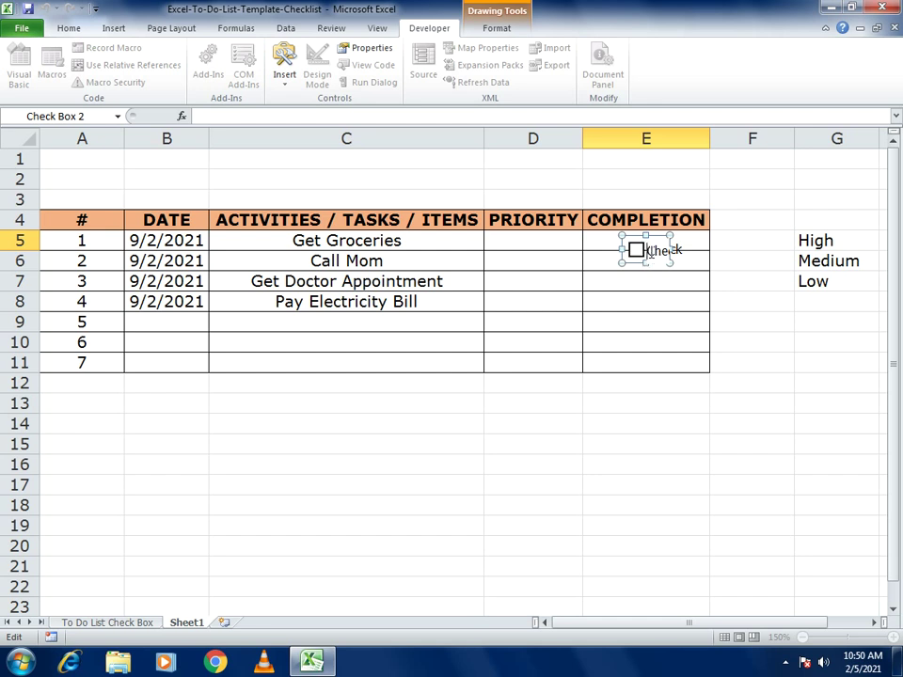
drag(661, 253, 725, 254)
key(BackSpace)
click(720, 264)
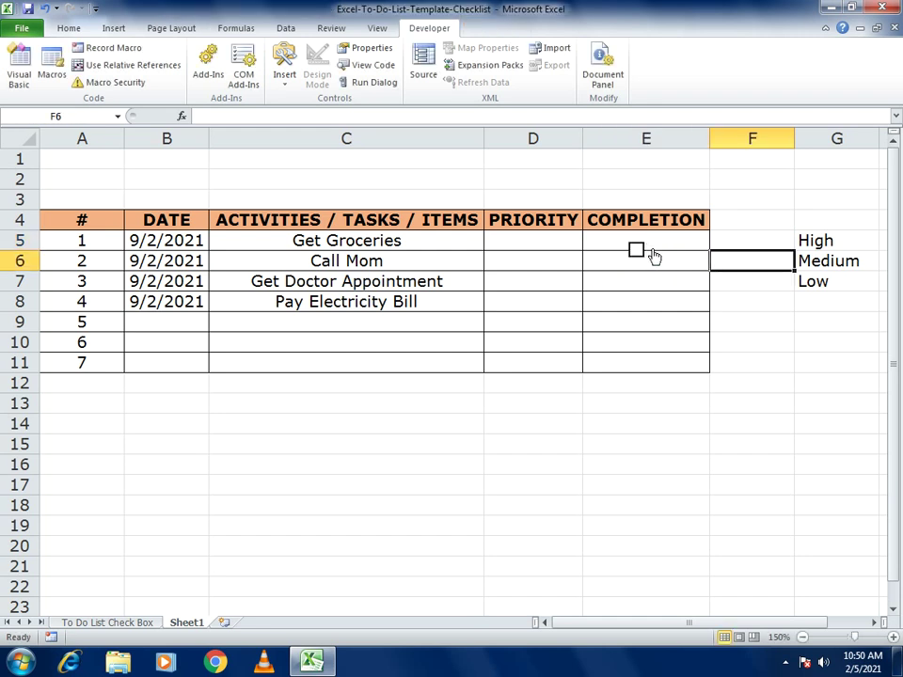
Move the check box up so it sits centred in cell E5.
right_click(656, 252)
key(Escape)
drag(656, 236, 662, 235)
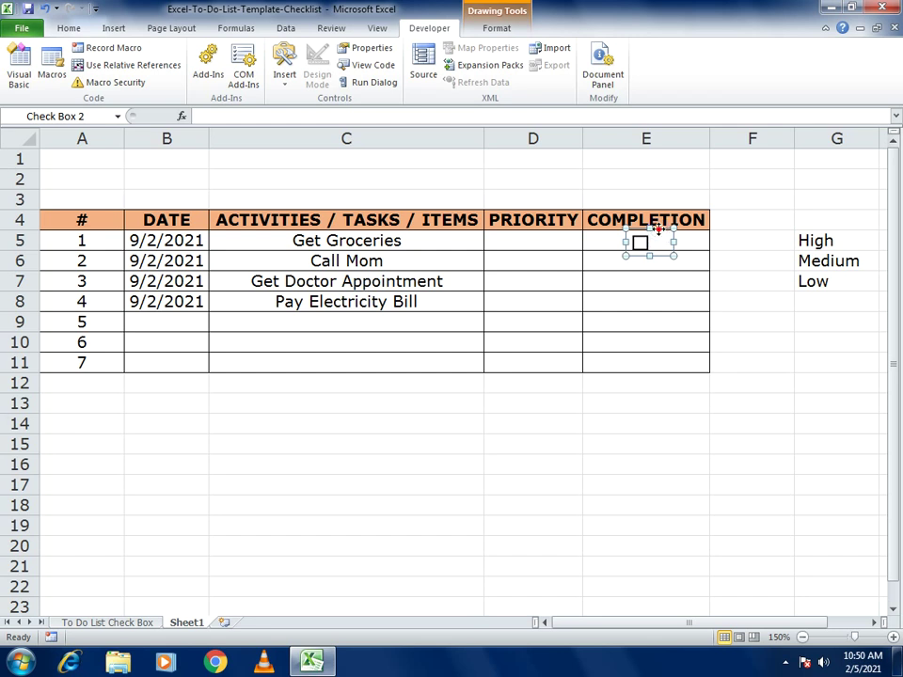
Copy the check box cell E5 down through E11.
click(735, 256)
click(696, 245)
drag(710, 254, 699, 365)
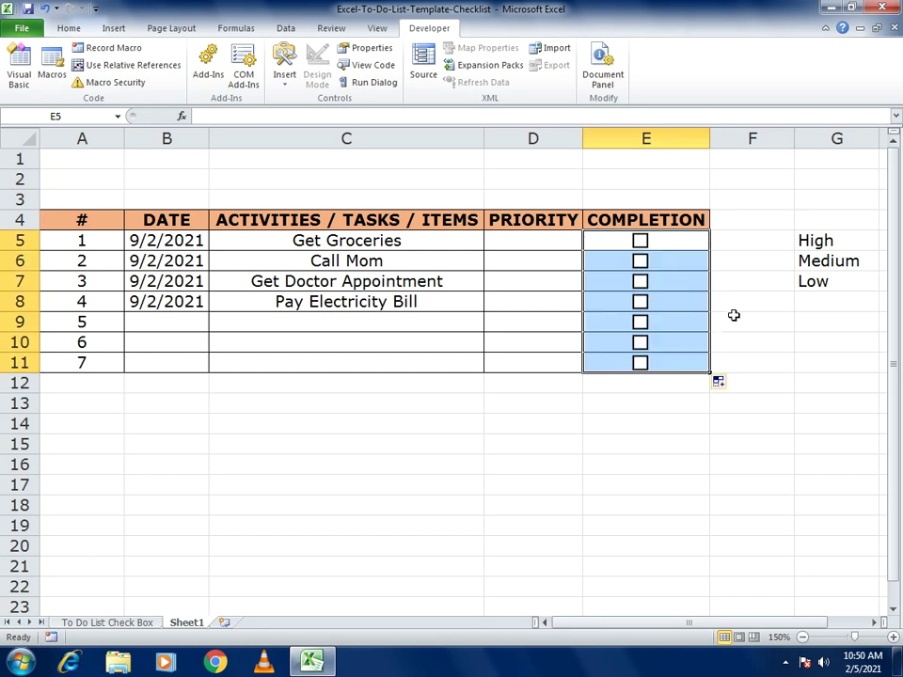
Link the check box in completion cell E5 to cell F5.
click(765, 309)
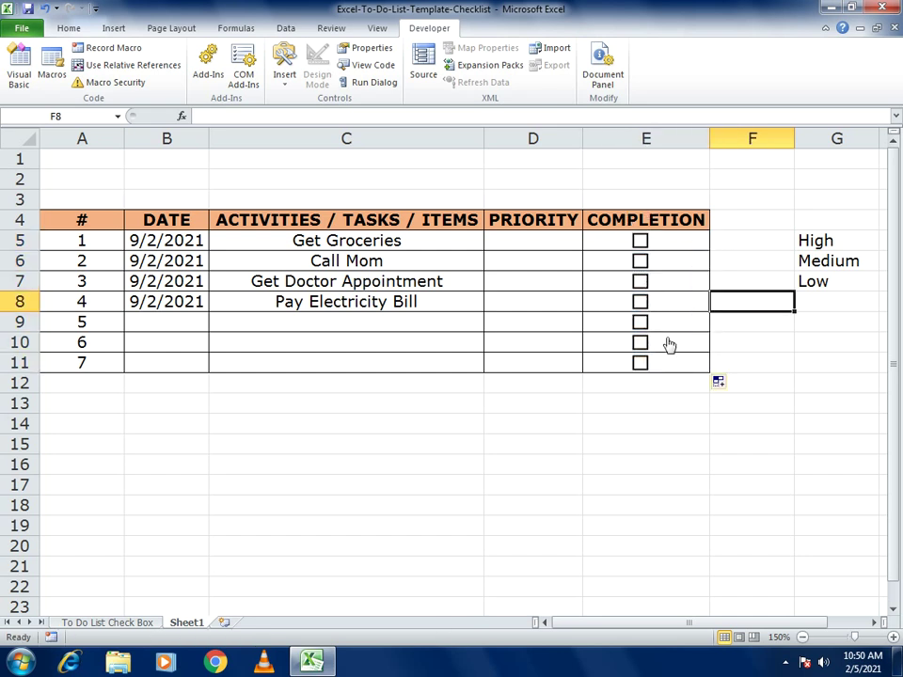
click(758, 243)
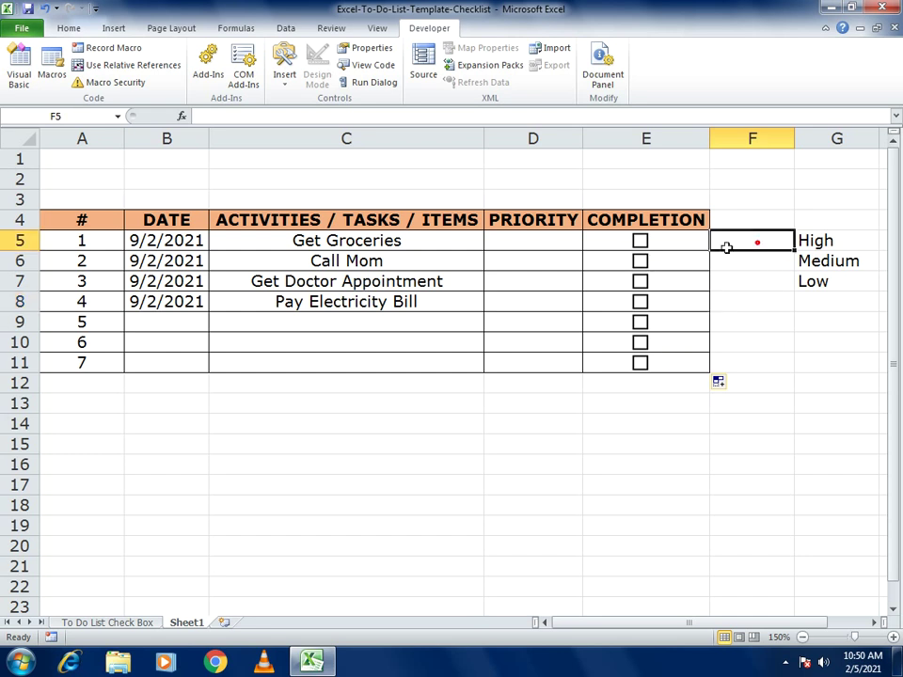
right_click(640, 244)
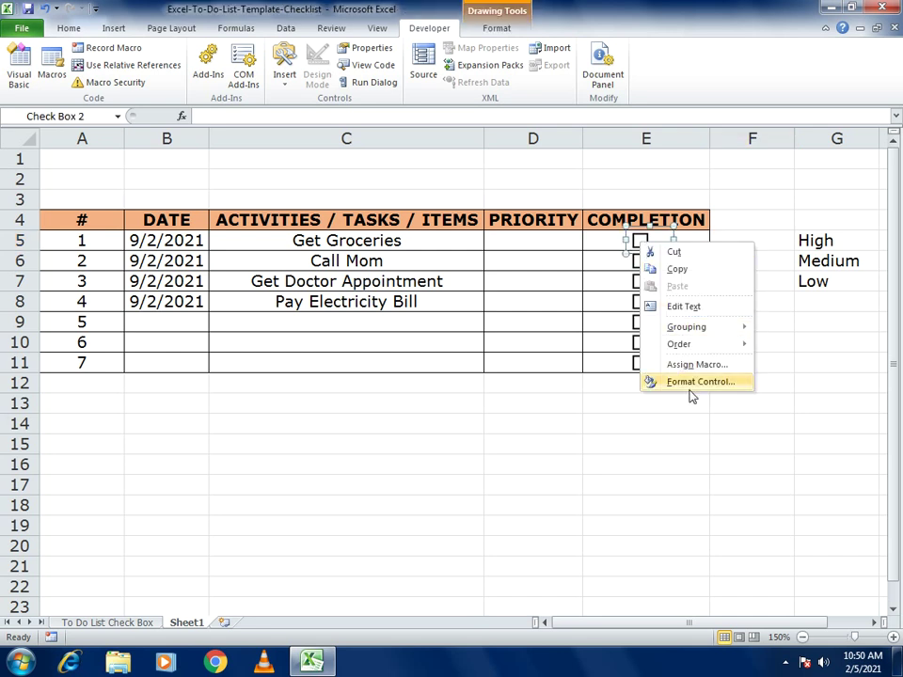
click(694, 383)
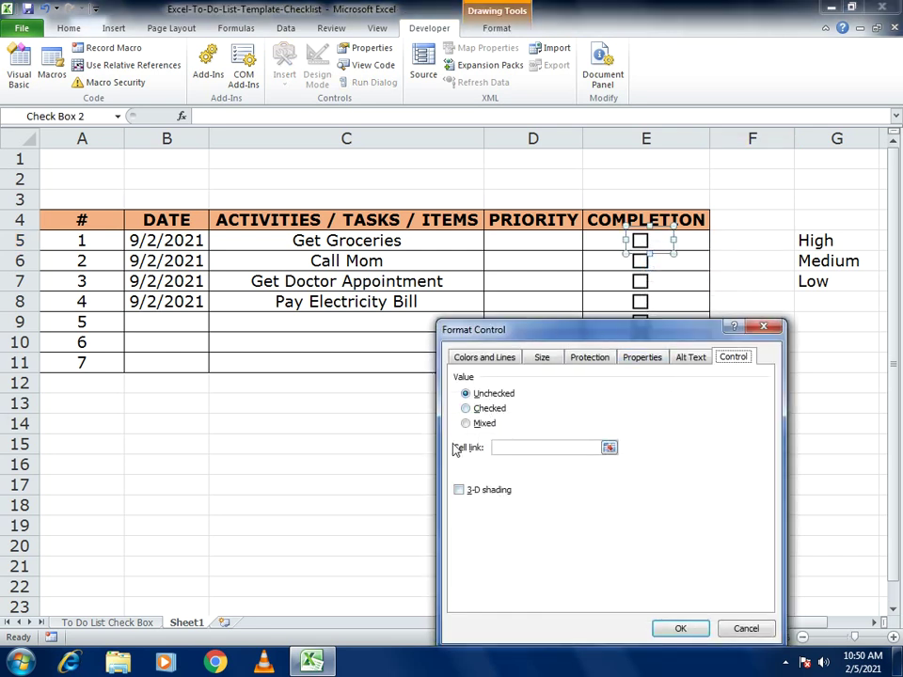
click(520, 448)
click(731, 243)
click(680, 628)
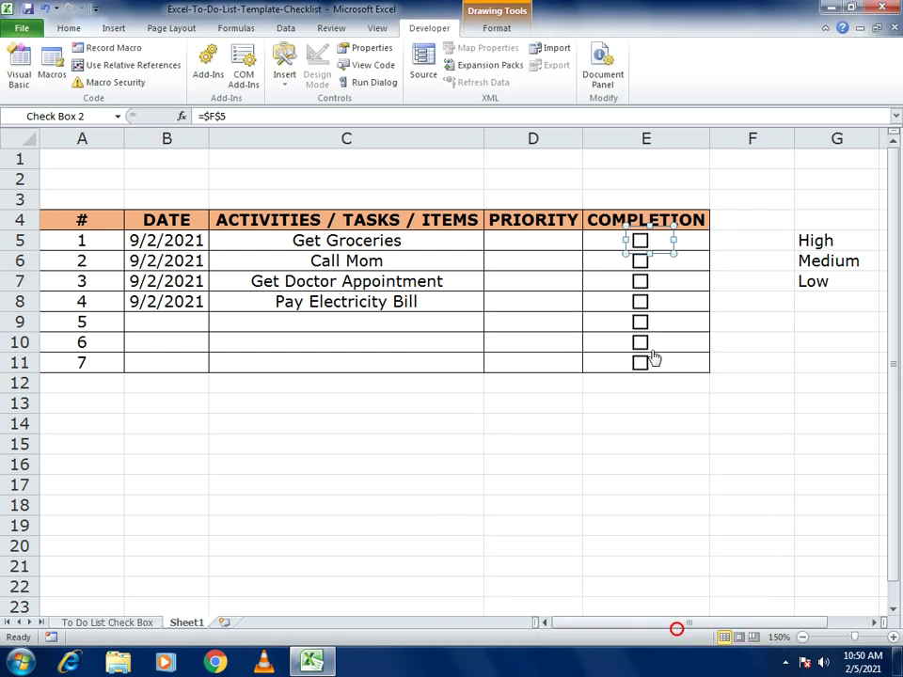
Link the Call Mom check box in E6 to cell F6.
ctrl+click(637, 265)
right_click(637, 265)
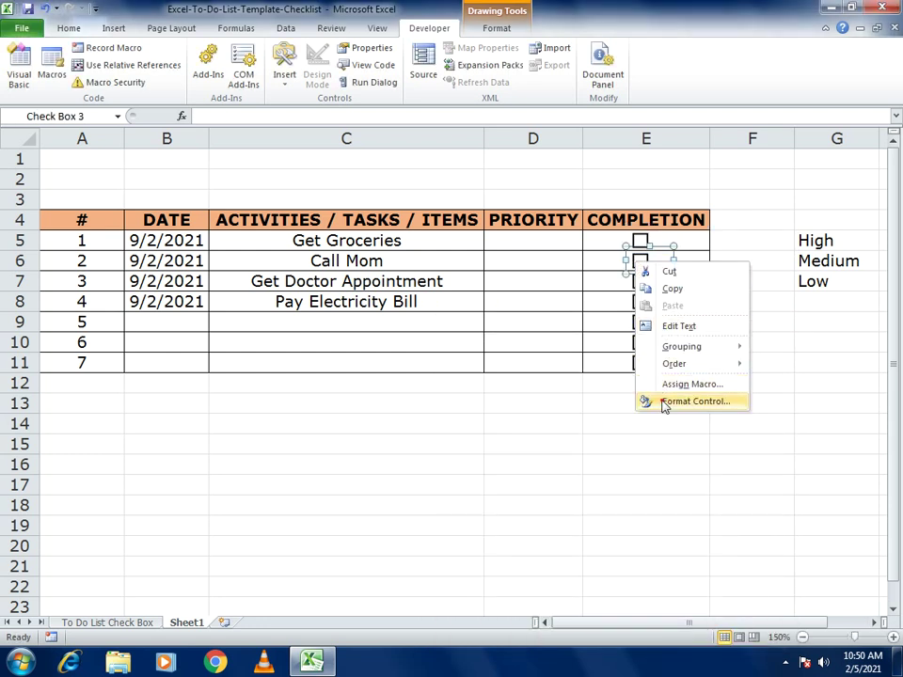
click(665, 404)
click(523, 448)
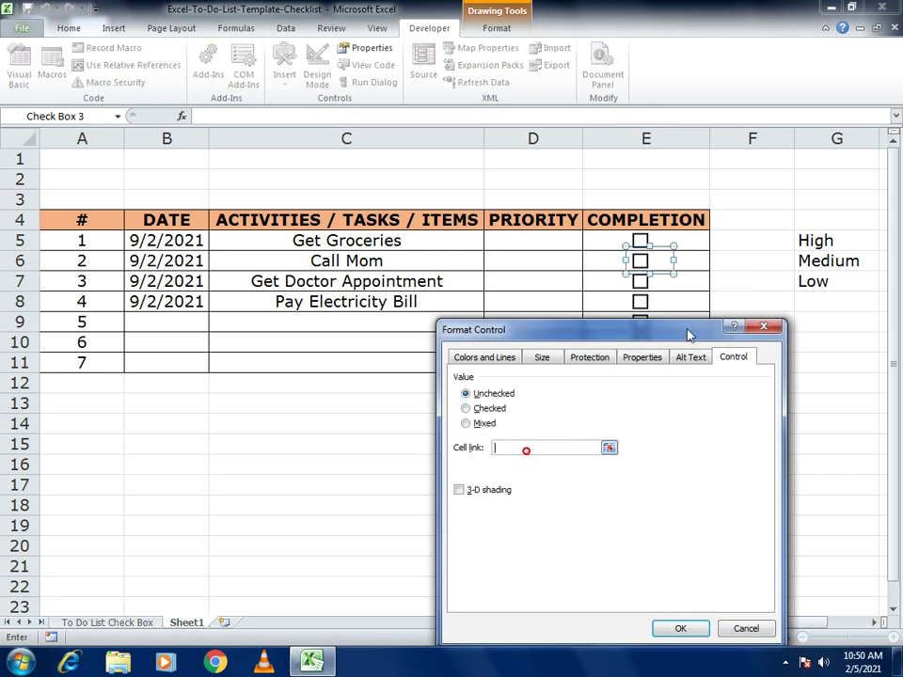
click(726, 264)
click(692, 627)
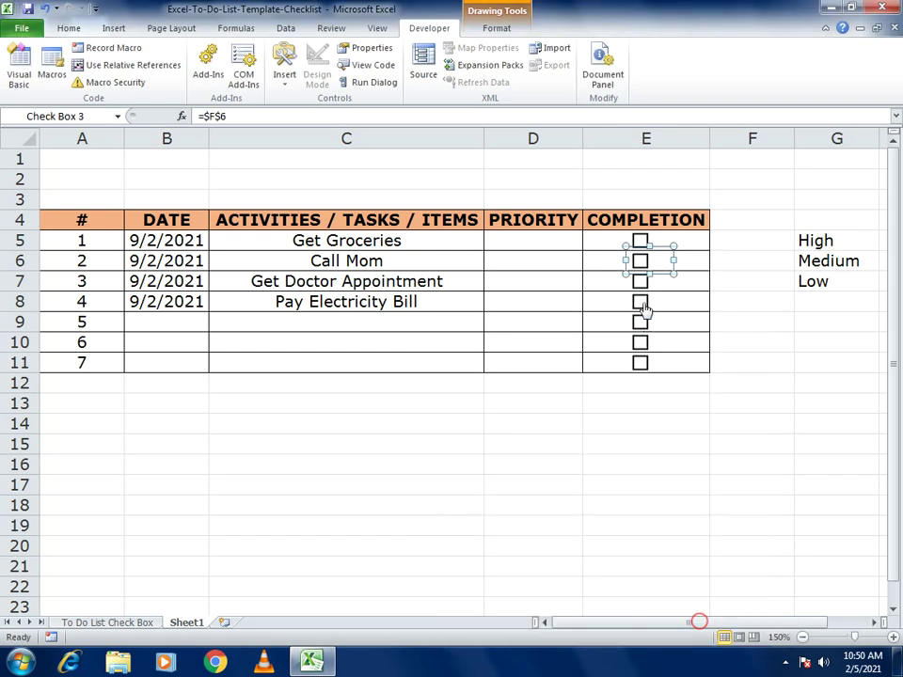
Link the Get Doctor Appointment check box in E7 to cell F7.
right_click(640, 281)
click(663, 420)
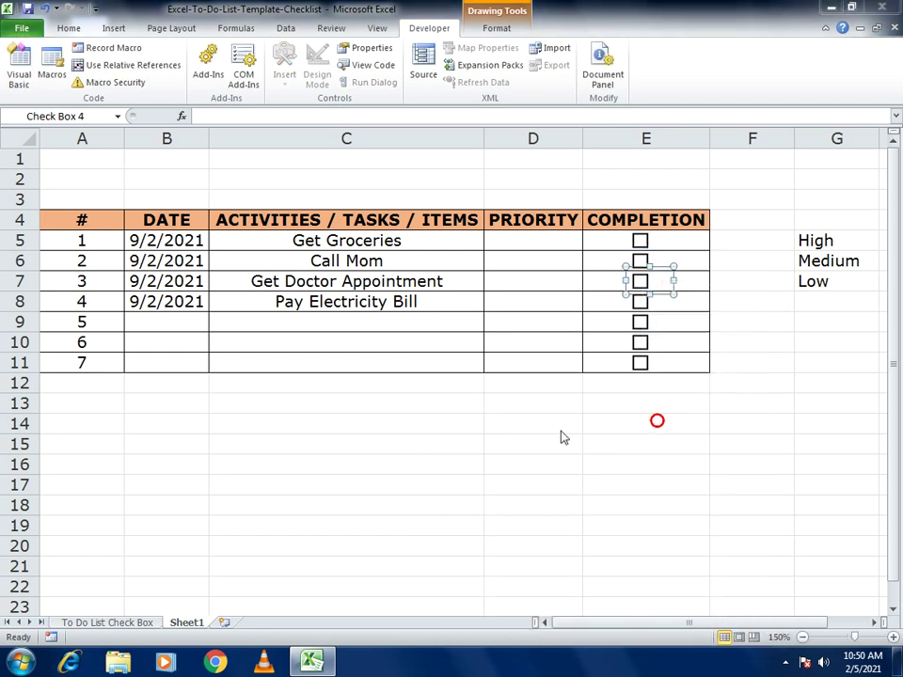
click(506, 447)
click(735, 283)
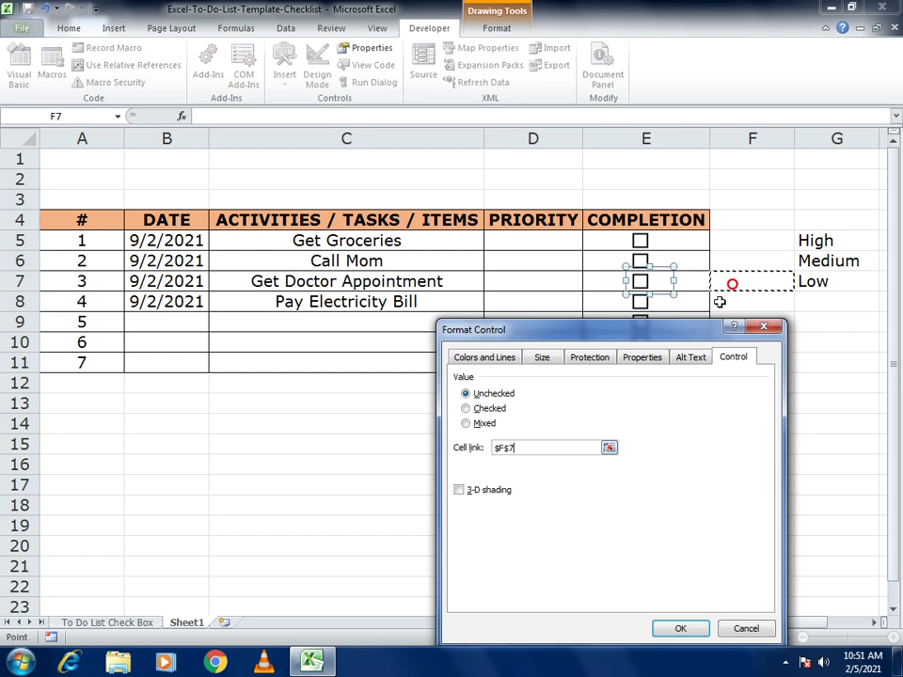
click(680, 628)
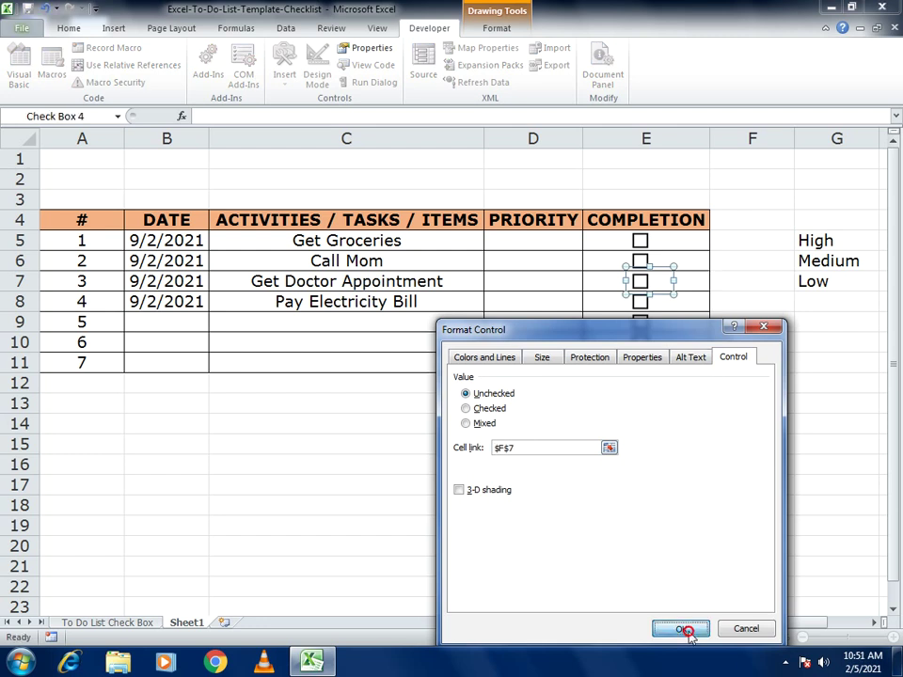
Link the Pay Electricity Bill check box in E8 to cell F8, and deselect the control.
right_click(642, 303)
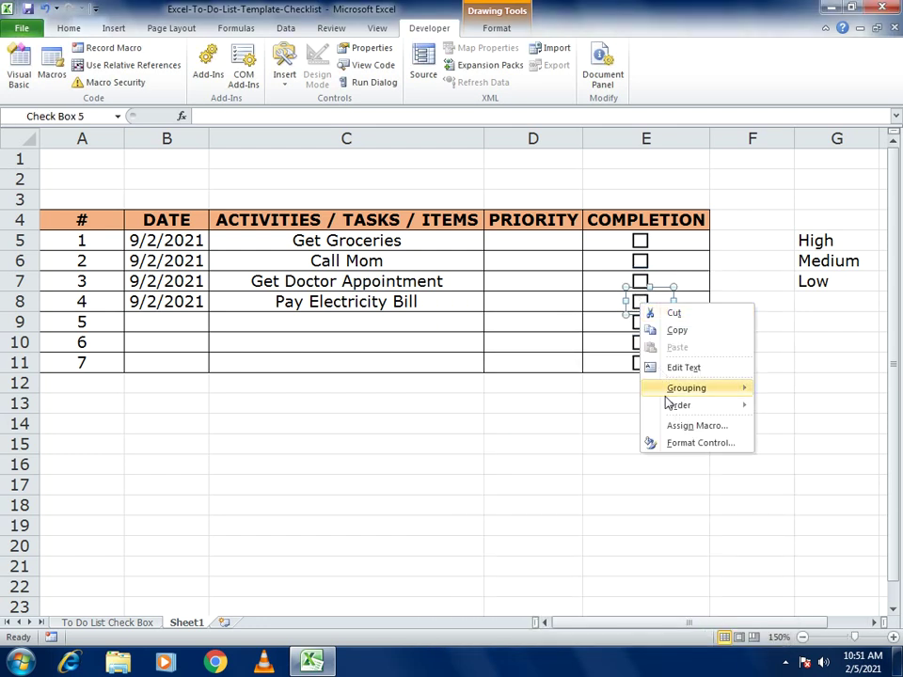
click(665, 443)
click(565, 449)
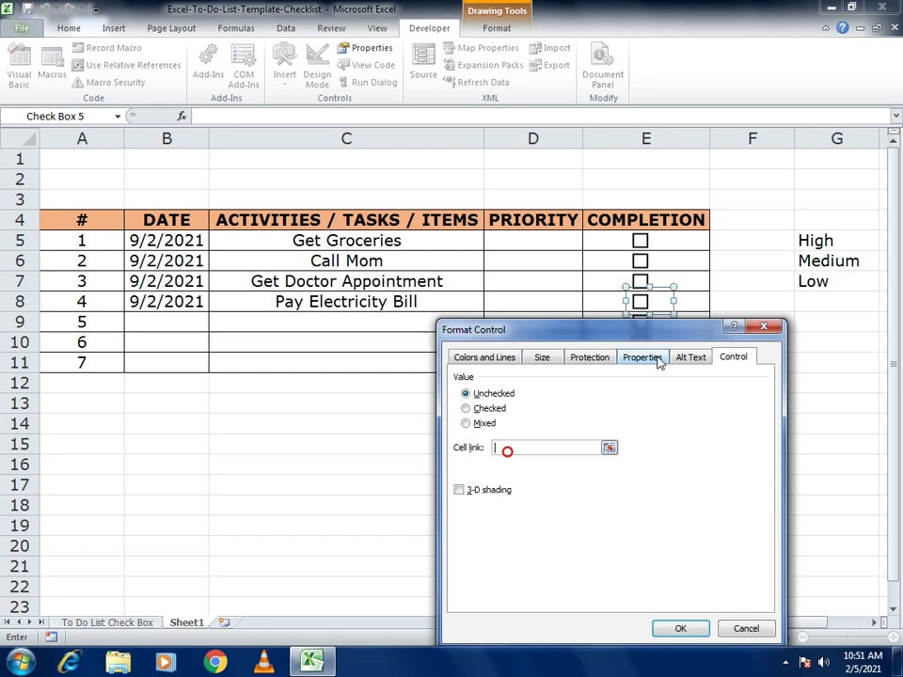
click(738, 304)
click(688, 631)
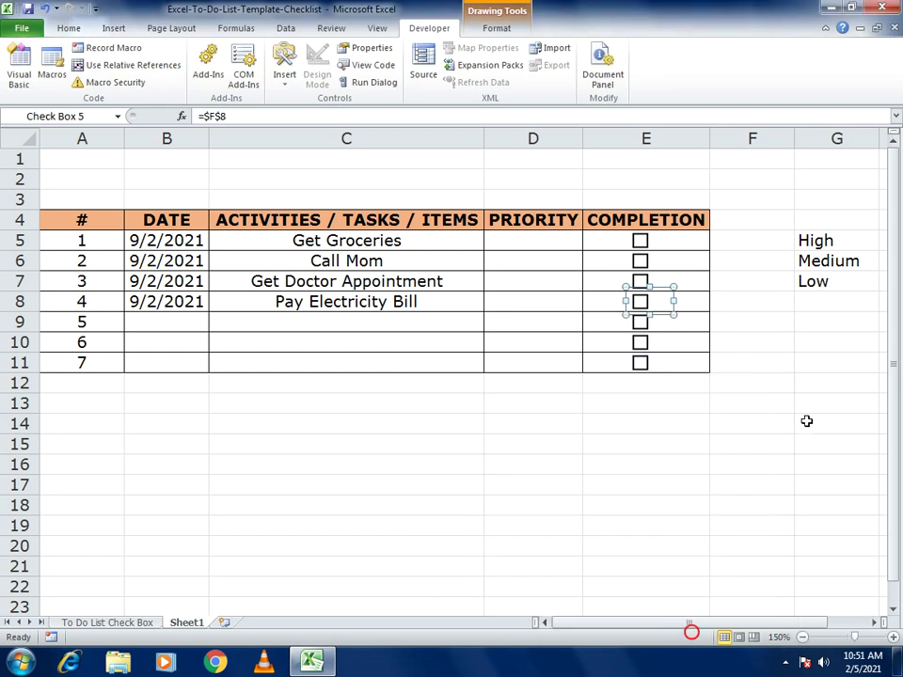
click(807, 421)
Toggle the first two completion check boxes to test their linked cells, leaving both ticked.
click(641, 241)
click(640, 262)
click(641, 262)
click(641, 241)
click(641, 242)
click(639, 264)
Set the priority of the Get Groceries task in D5 to Medium.
click(531, 240)
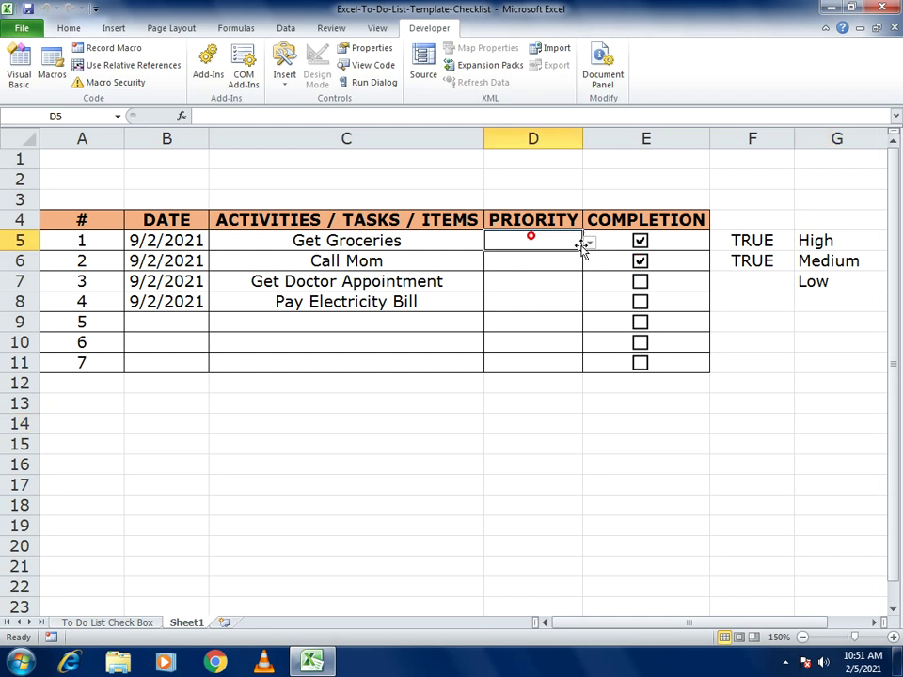
click(588, 243)
click(527, 276)
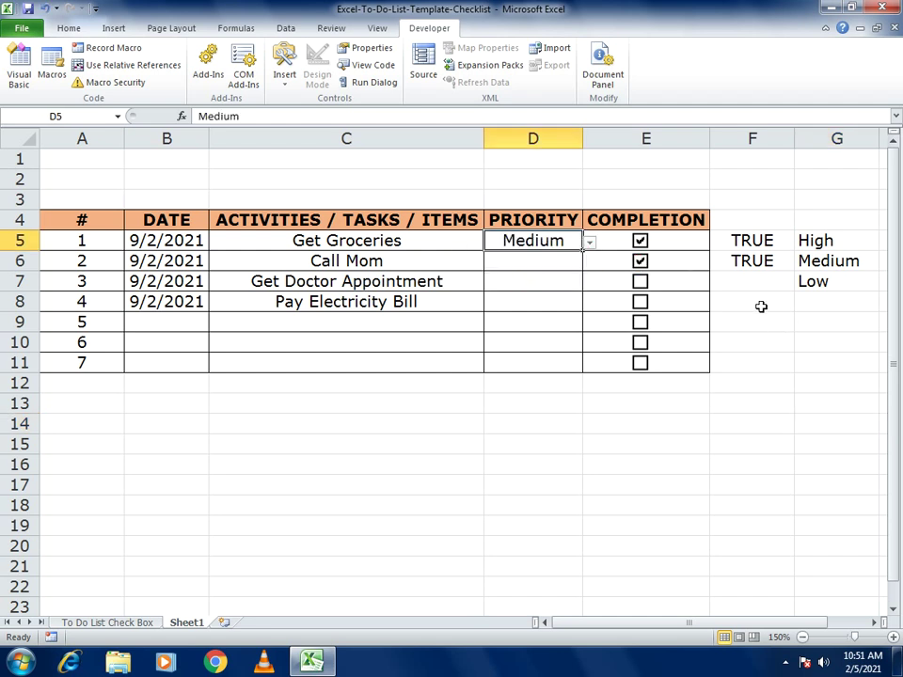
Enter the formula =COUNTIF(F5:F8,"TRUE") in cell F10 to count the completed tasks.
click(756, 342)
text(=)
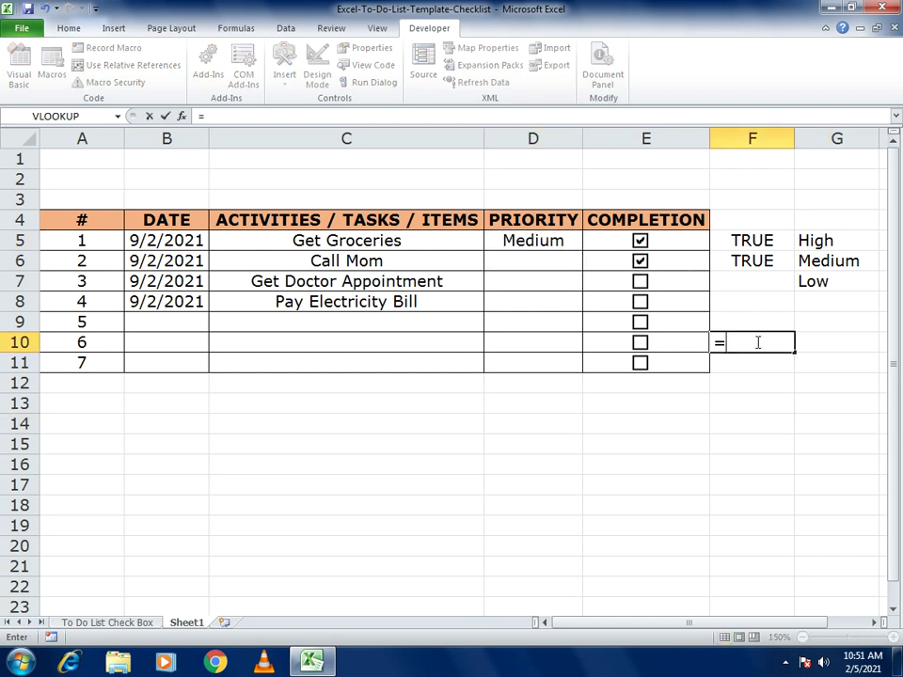
text(countif)
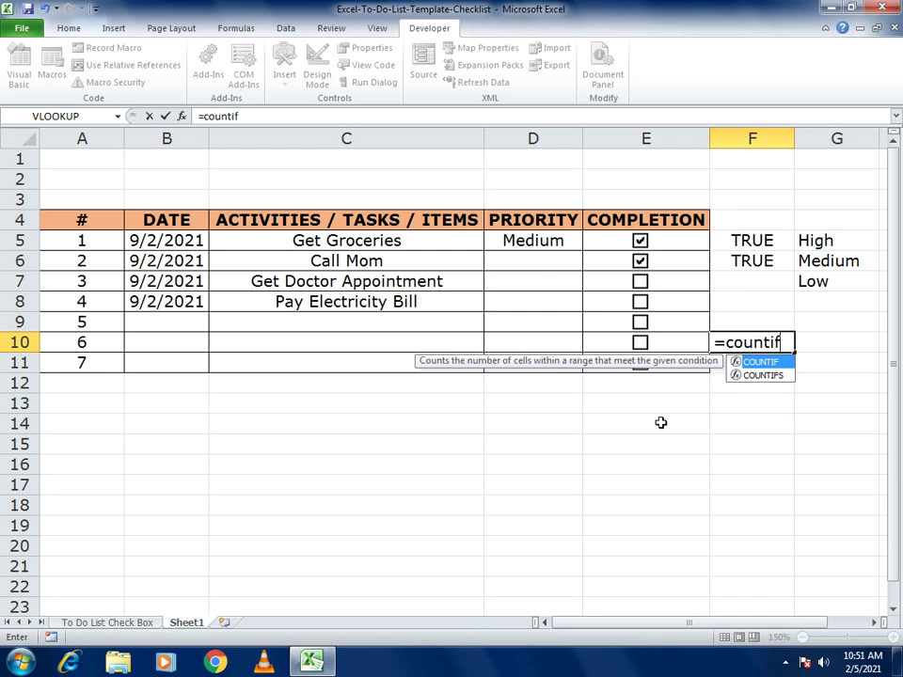
text(()
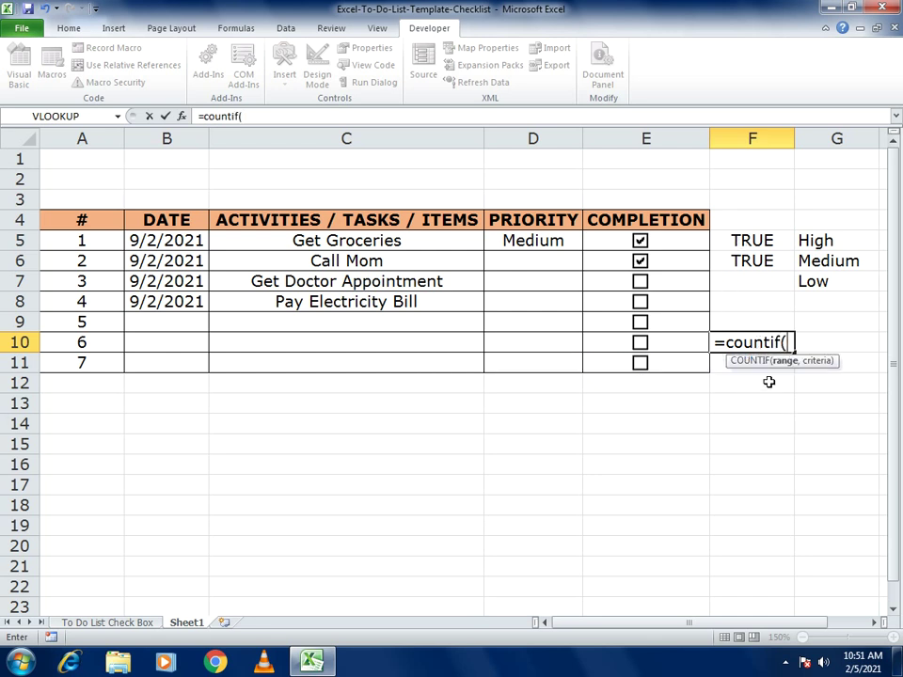
drag(738, 243, 740, 297)
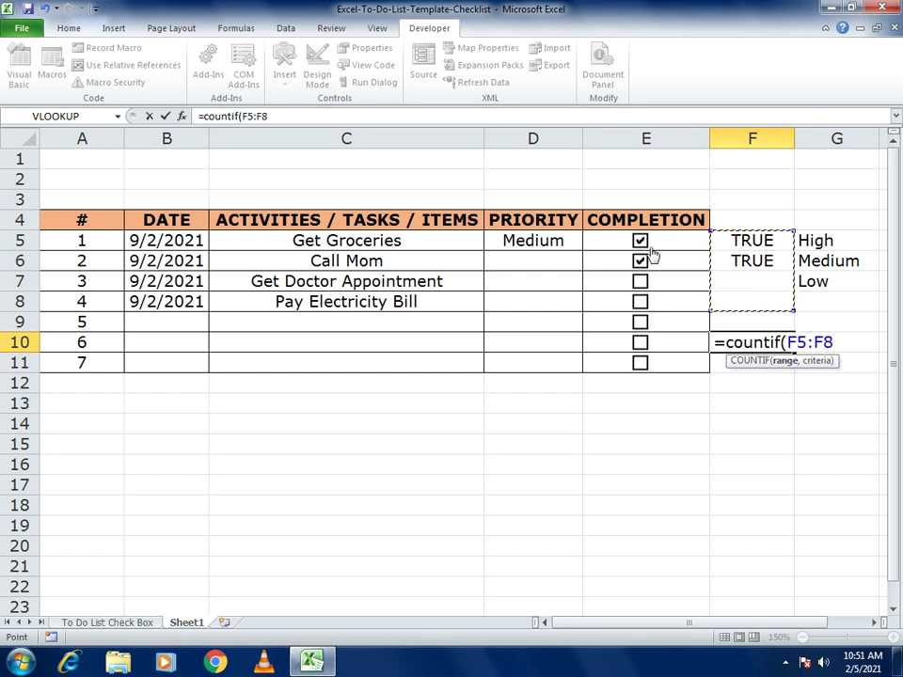
text(,)
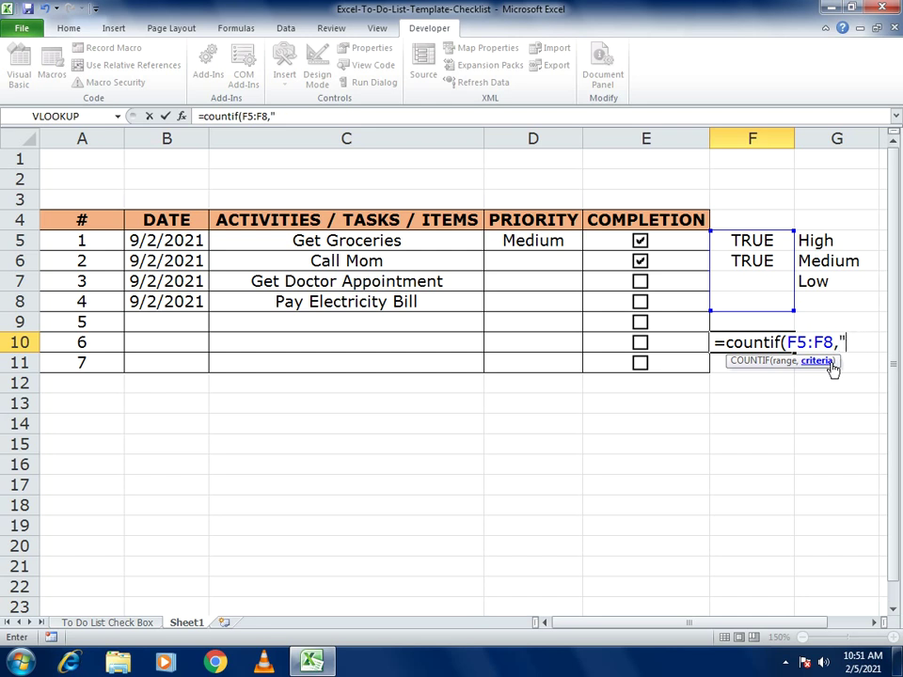
text("Tru)
key(BackSpace)
key(BackSpace)
text(RUE)
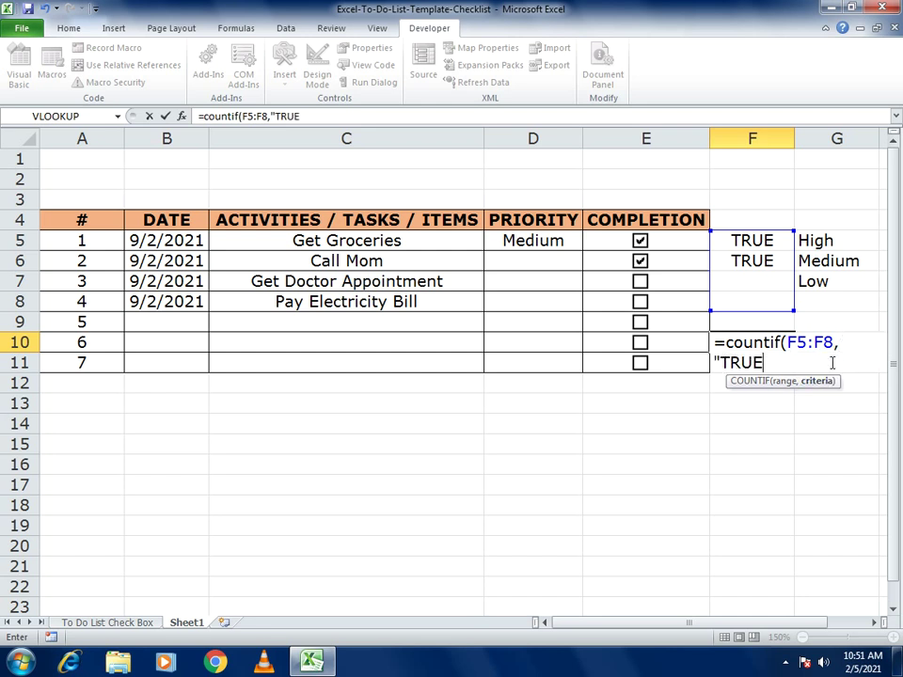
text("))
key(Return)
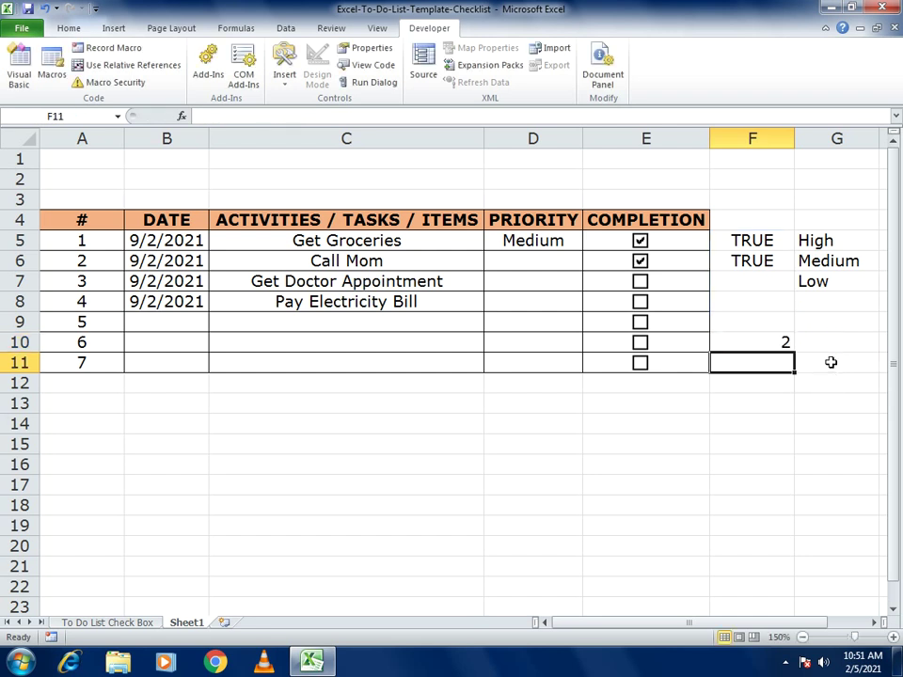
Toggle the check boxes in E5 to E8 to test the count, leaving only Call Mom and Pay Electricity Bill ticked.
click(640, 281)
click(640, 261)
click(640, 241)
click(640, 261)
click(639, 281)
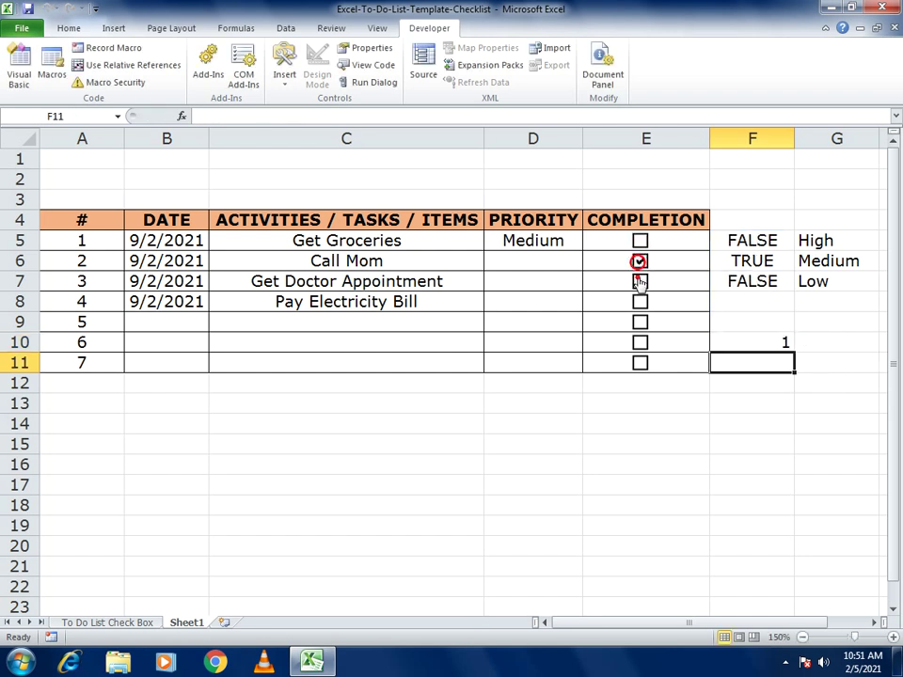
click(640, 281)
click(639, 301)
click(640, 301)
click(640, 281)
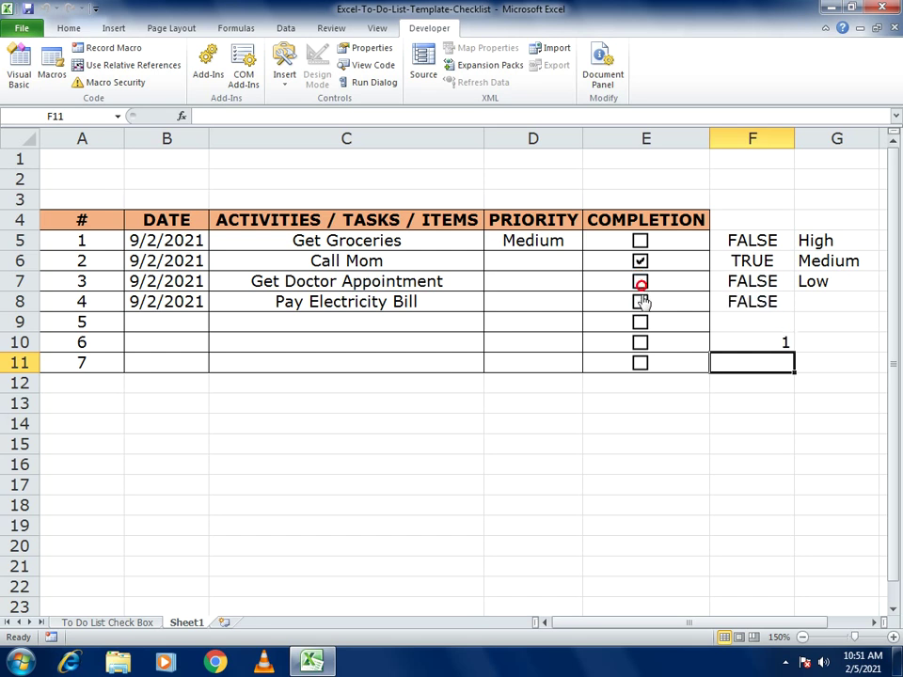
click(639, 301)
Enter the formula =(F10/4)*100 in cell F14 to calculate the completion percentage.
click(752, 430)
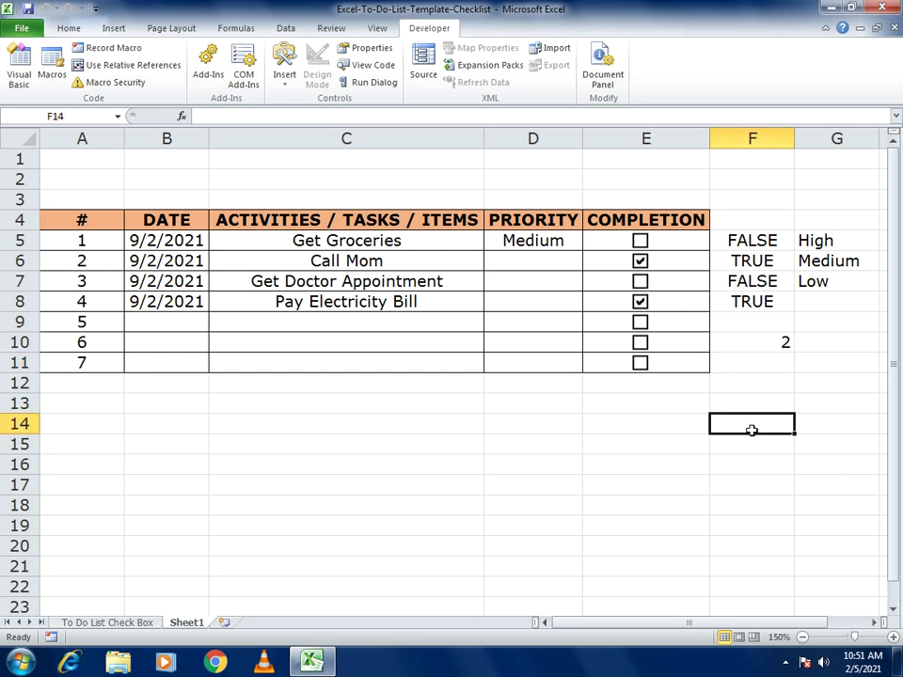
text(=)
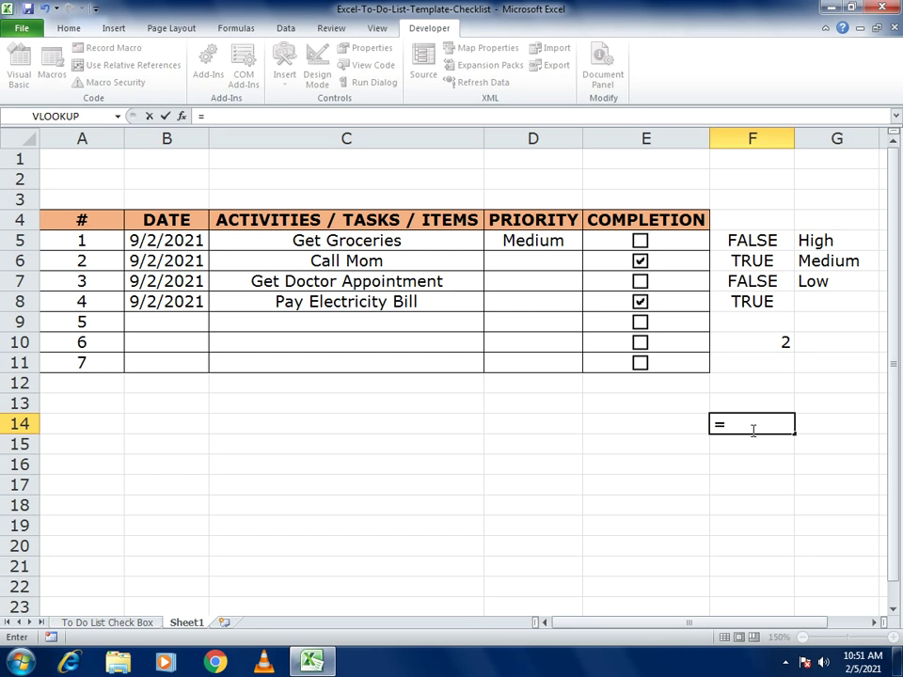
click(766, 344)
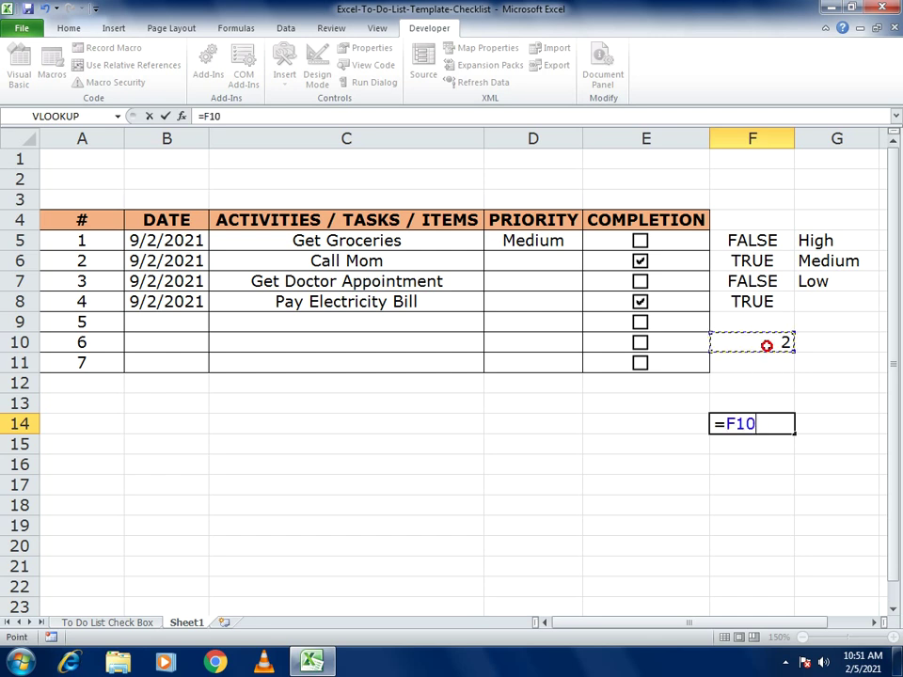
text(/4))
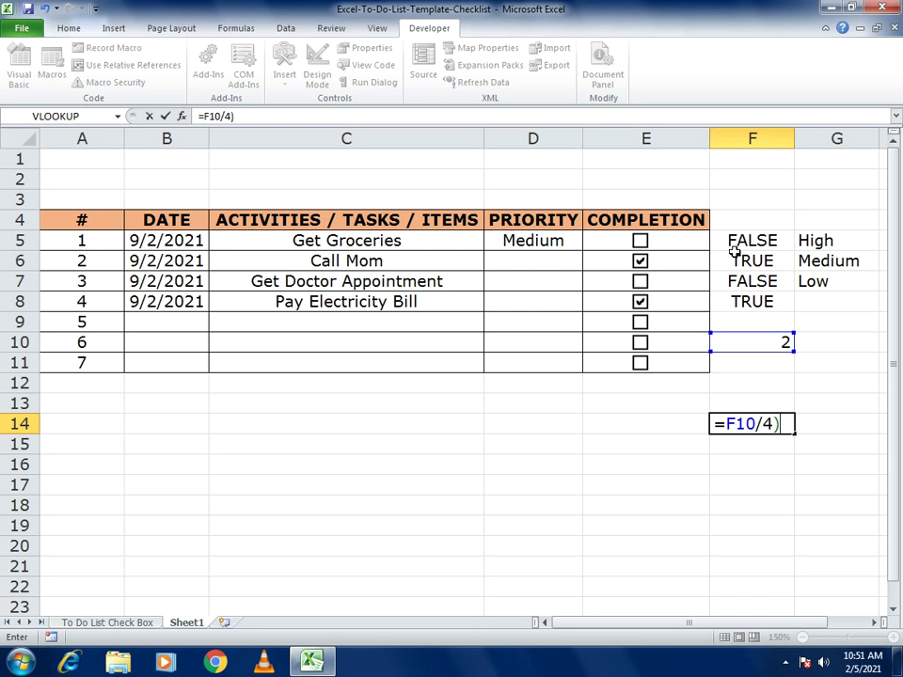
key(Return)
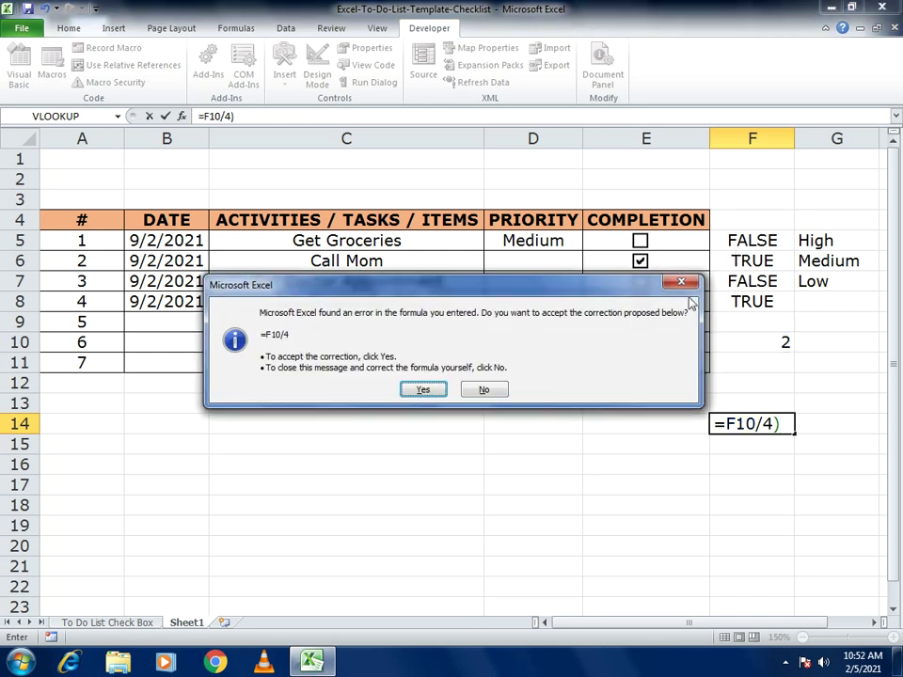
click(682, 282)
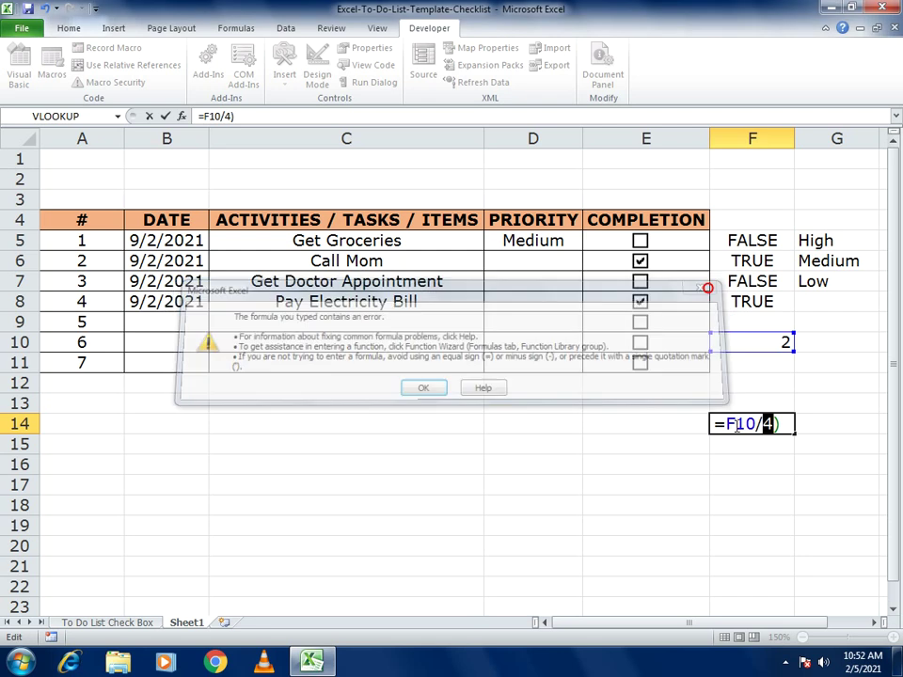
text(()
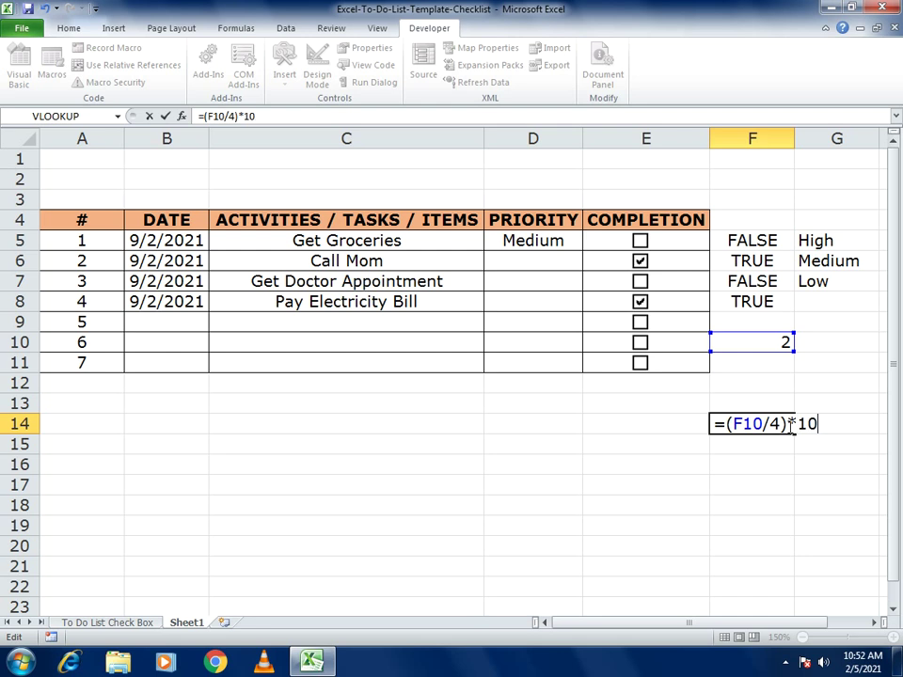
key(Return)
click(780, 425)
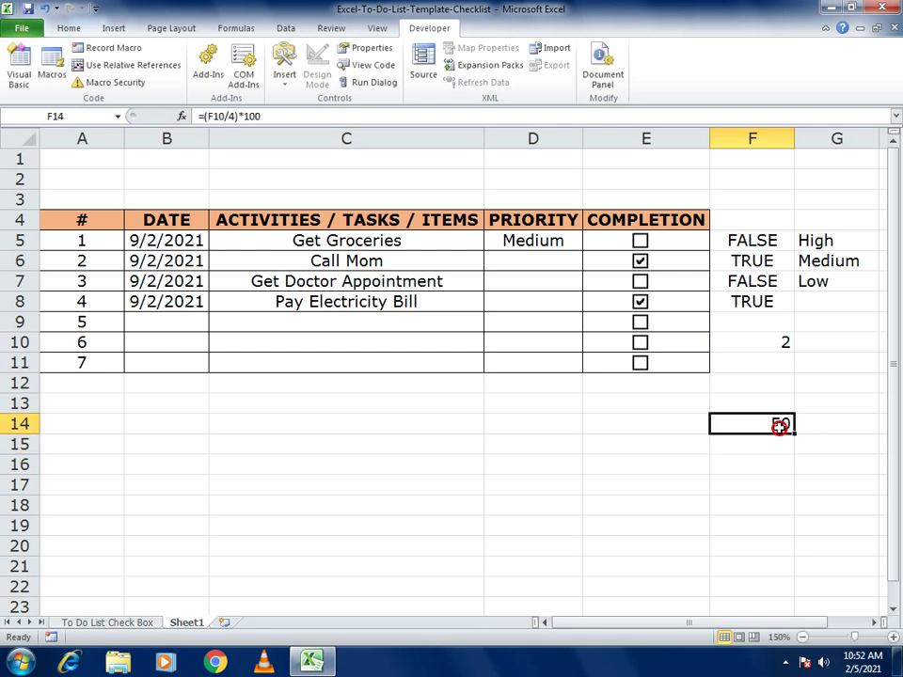
Enter the formula =F14 in cell E2 to show the completion percentage above the table.
click(612, 181)
text(=)
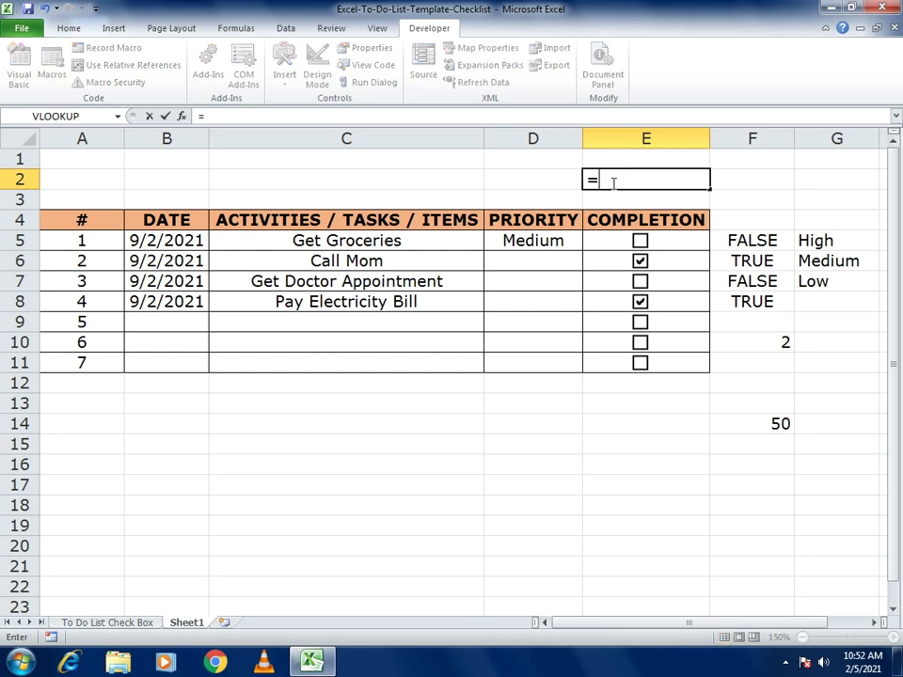
click(752, 425)
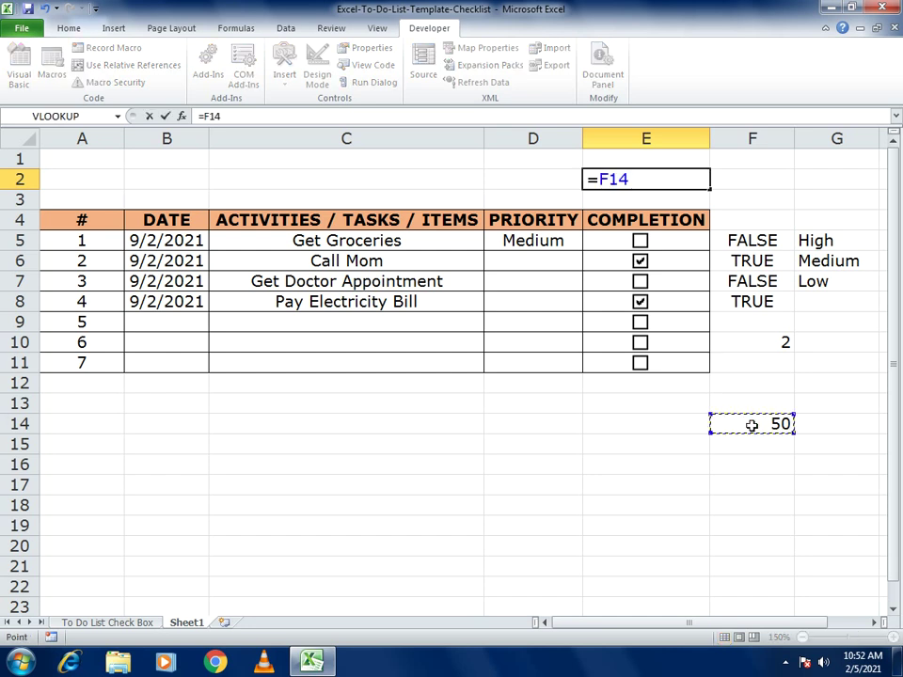
key(Return)
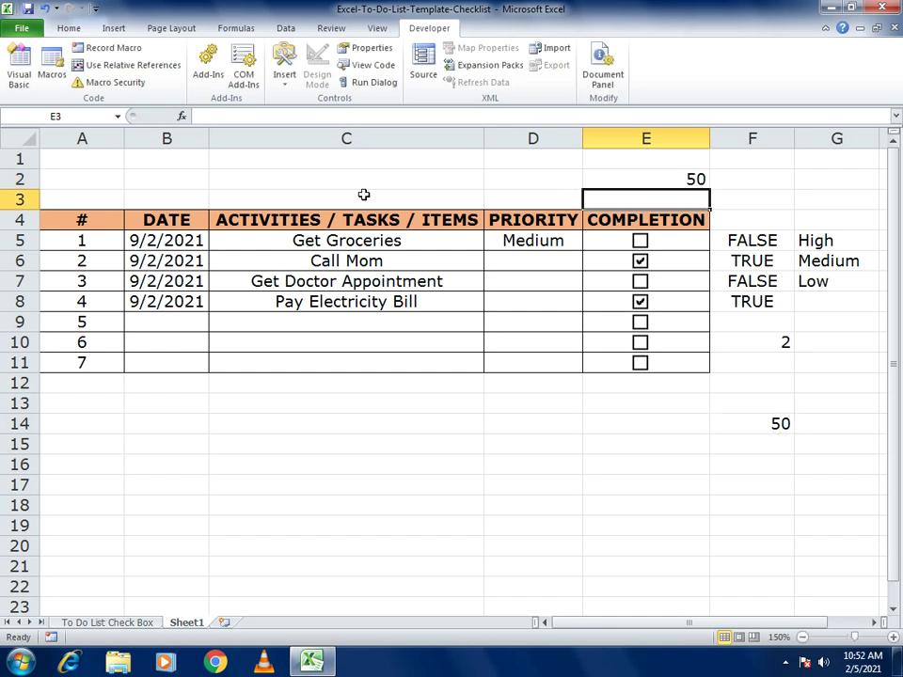
Insert a 2-D clustered bar chart based on the completion percentage in E2.
click(607, 182)
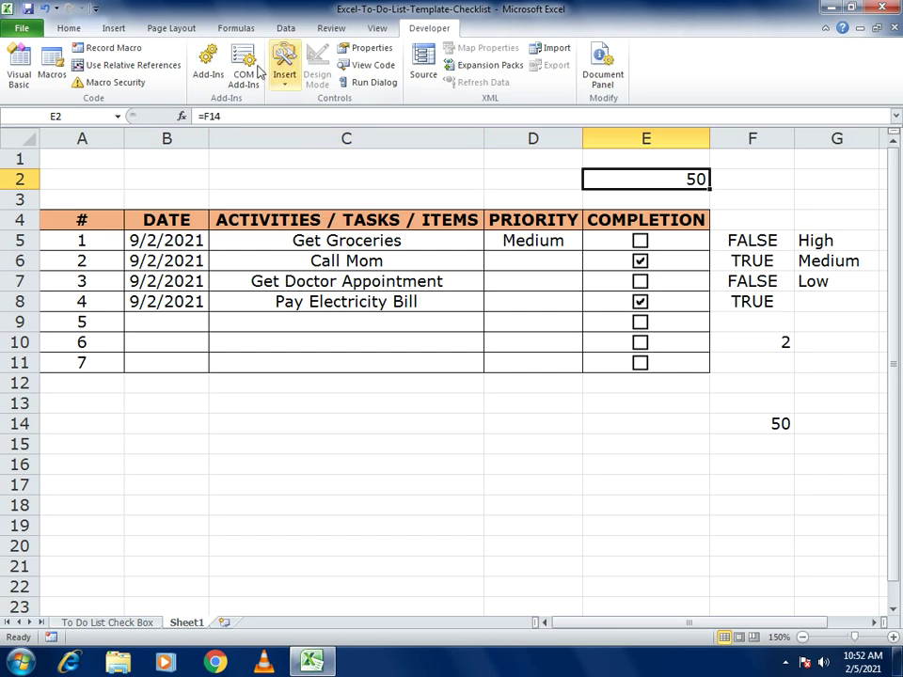
click(115, 28)
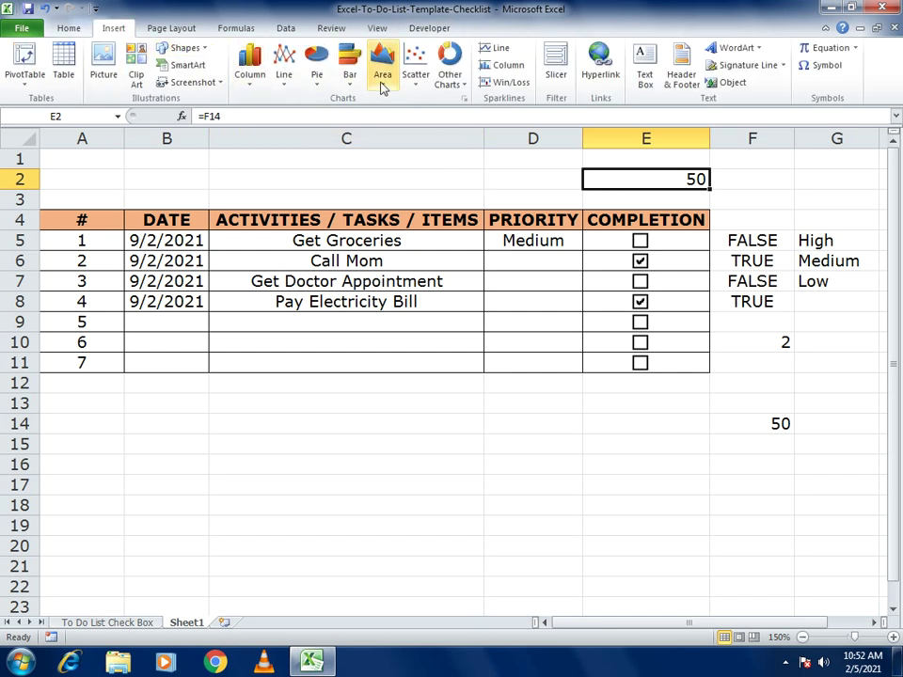
click(347, 94)
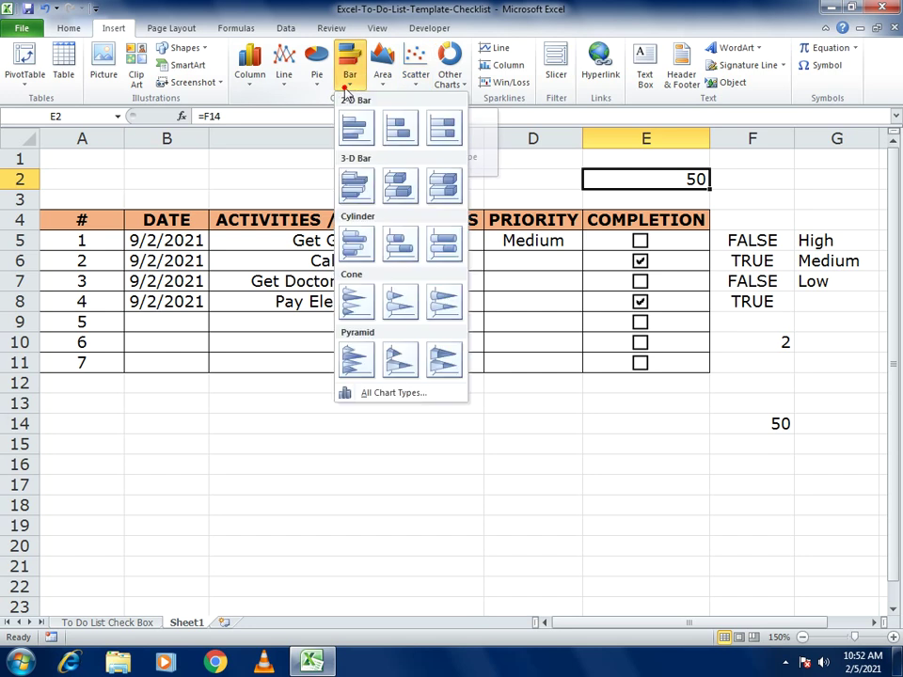
click(350, 128)
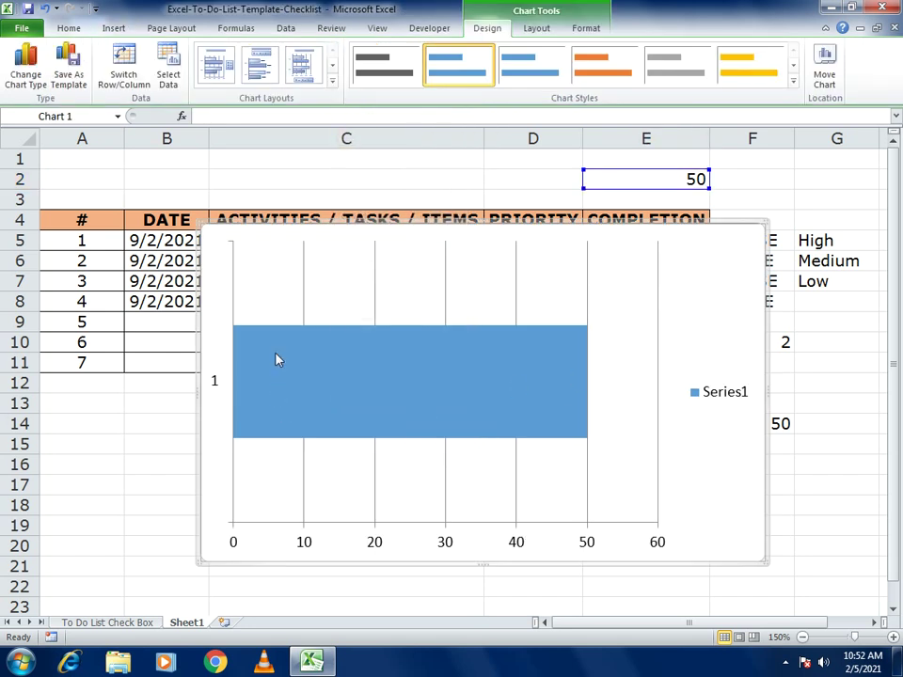
Fix the chart's horizontal axis to a minimum of 0 and a maximum of 100.
click(237, 545)
right_click(238, 548)
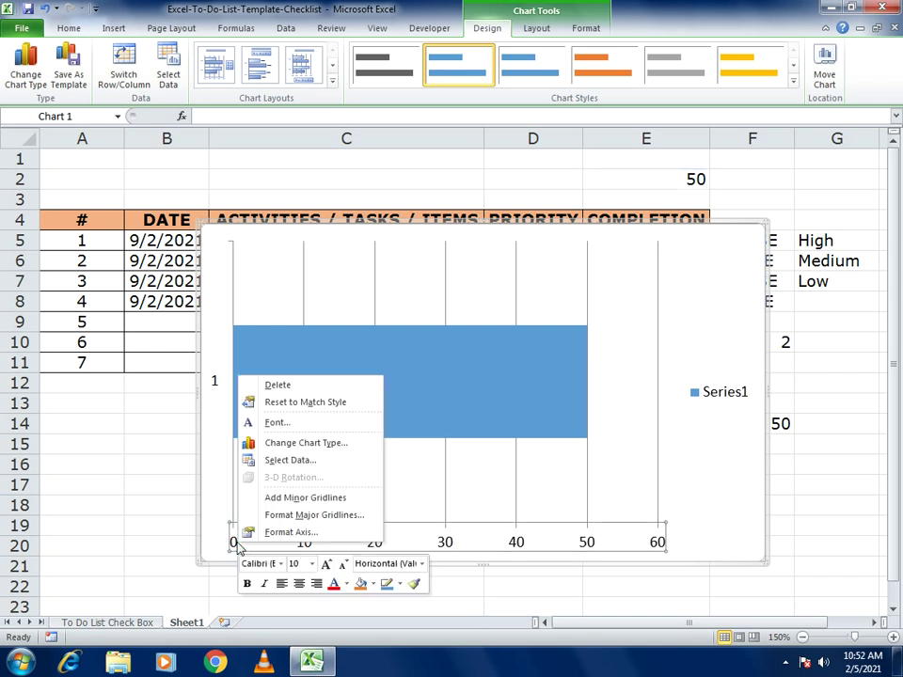
click(280, 533)
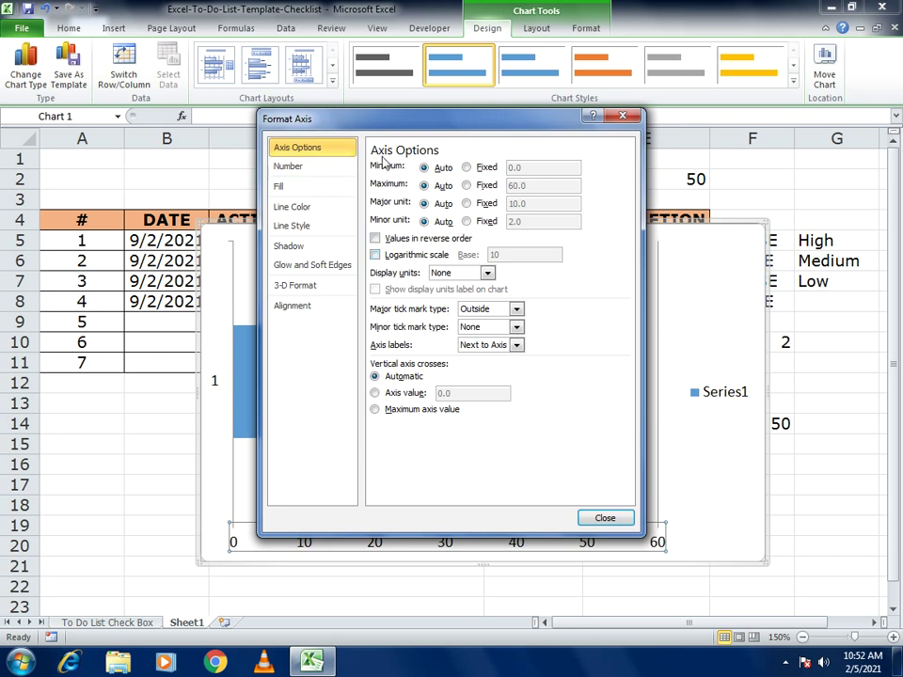
click(466, 168)
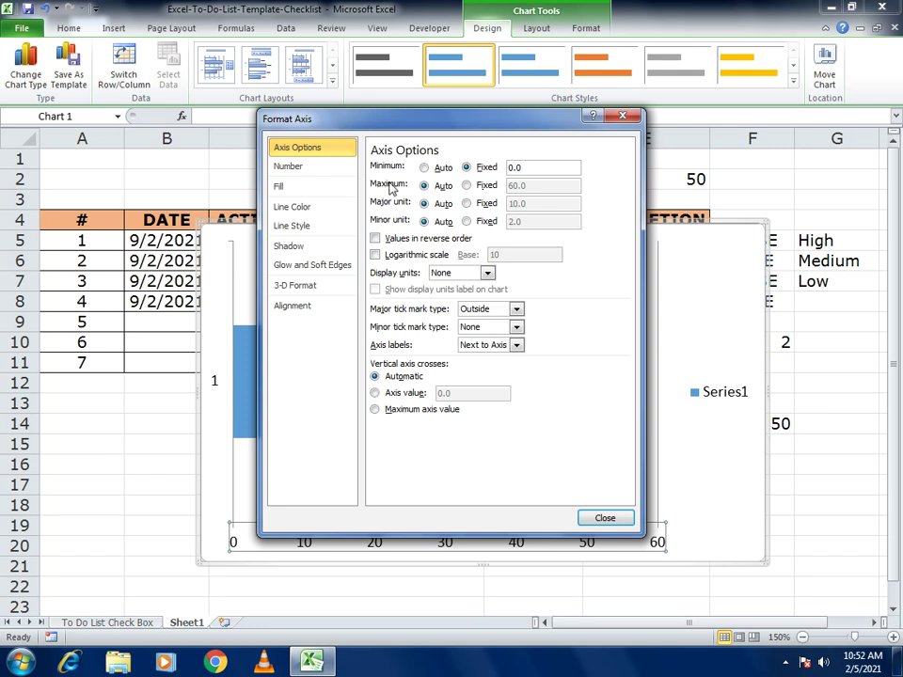
click(463, 186)
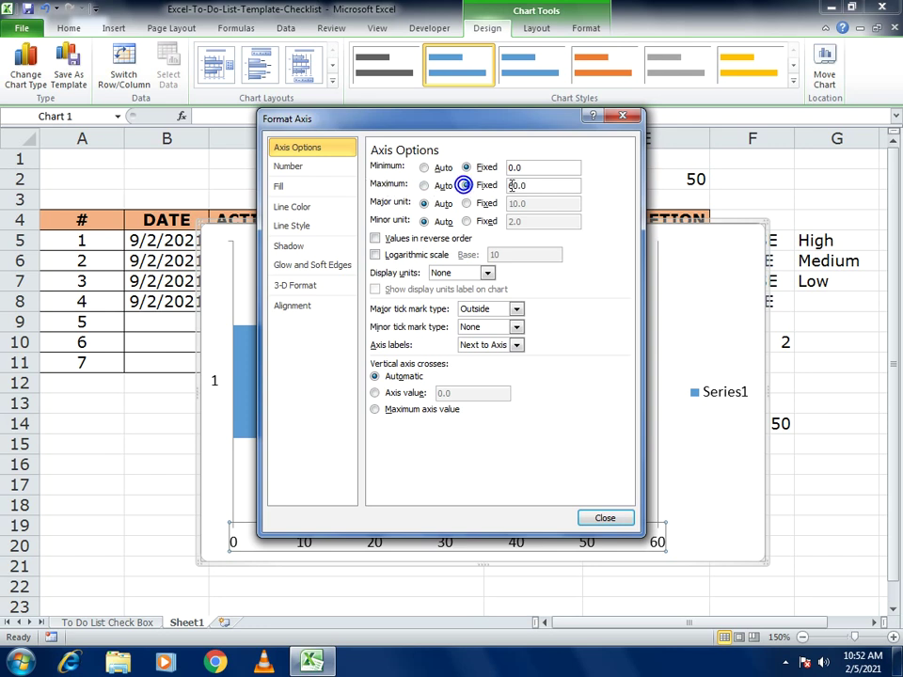
drag(508, 185, 518, 185)
text(100)
key(Return)
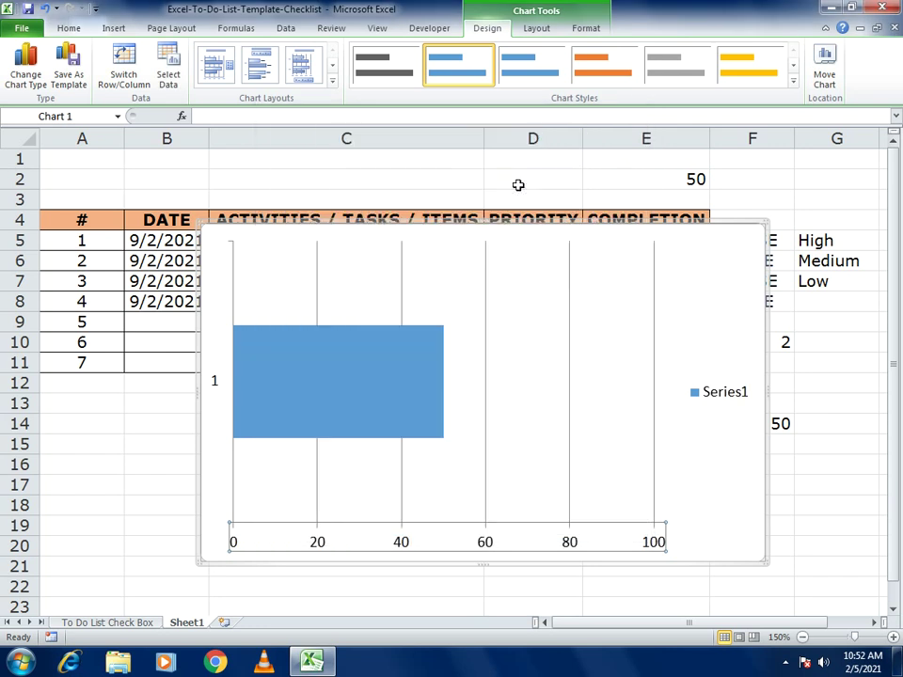
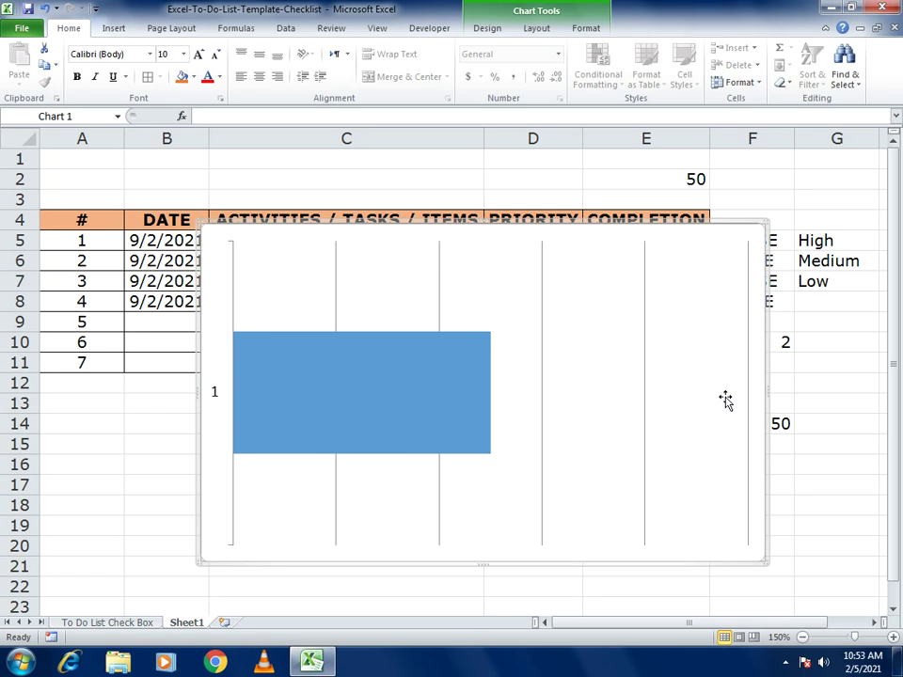
Delete the vertical axis and the gridlines from the bar chart.
click(211, 398)
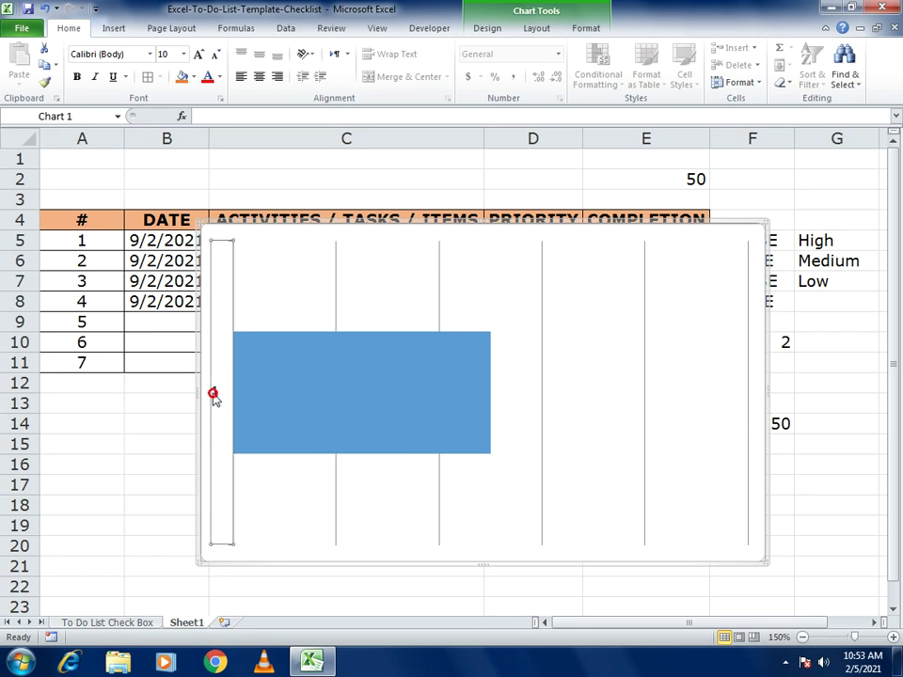
key(Delete)
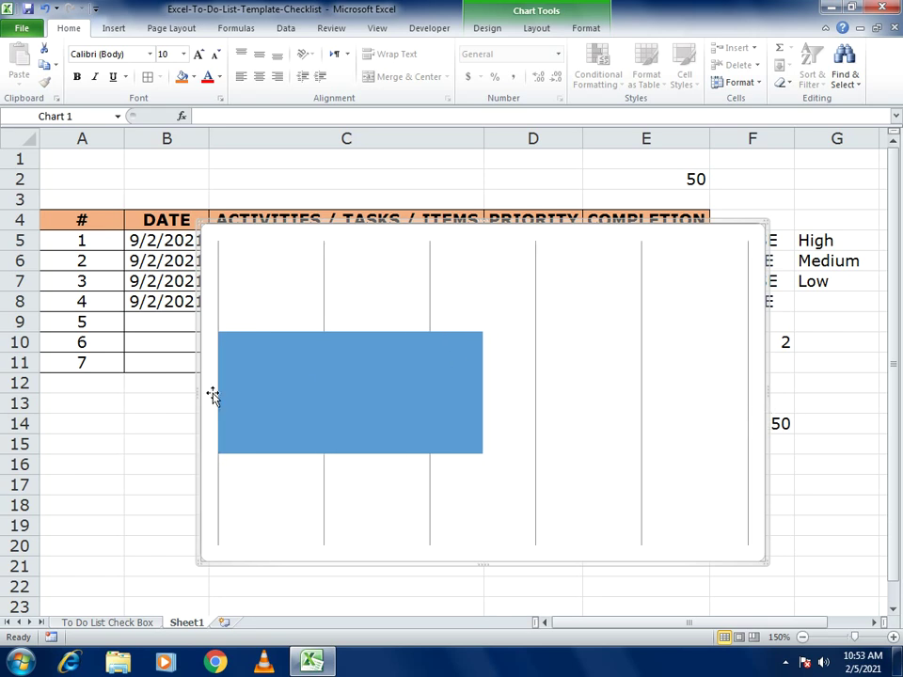
click(537, 336)
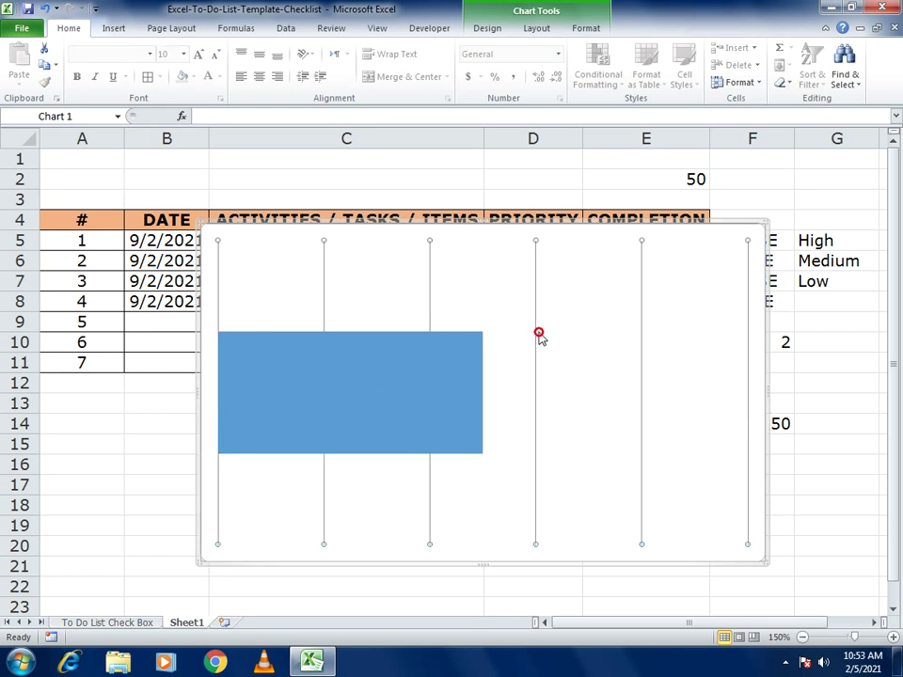
key(Delete)
click(544, 267)
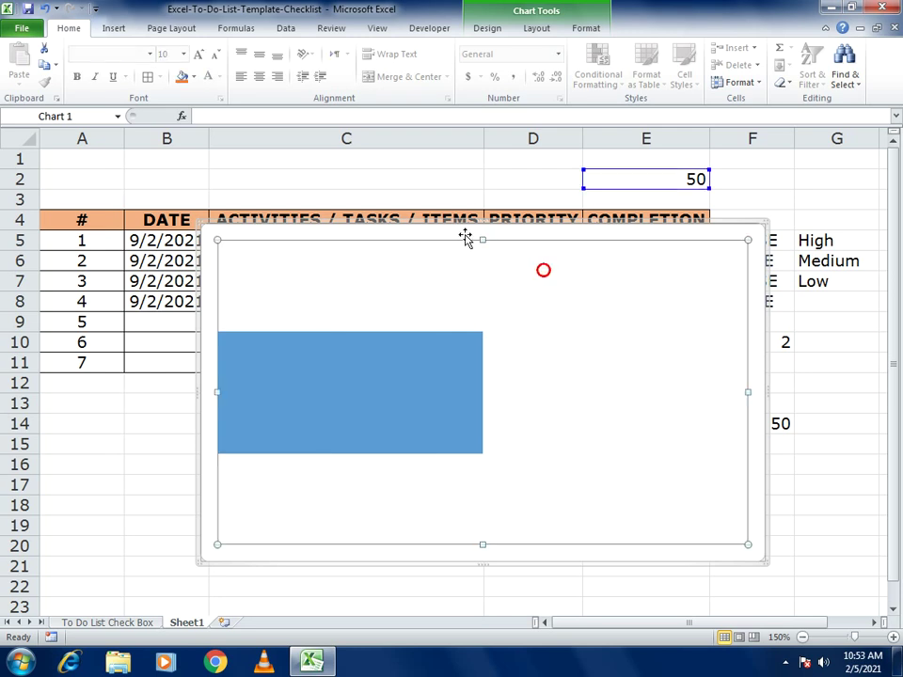
Flatten the chart to a thin strip about three rows high and set the bar series' gap width to 0%.
drag(481, 226, 483, 503)
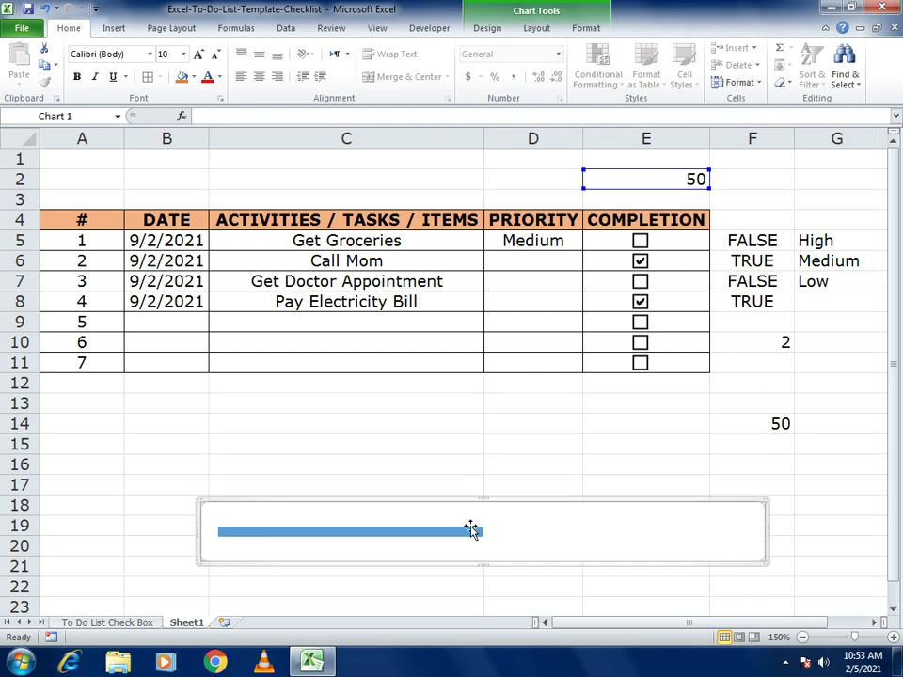
mouse_move(263, 537)
mouse_move(312, 540)
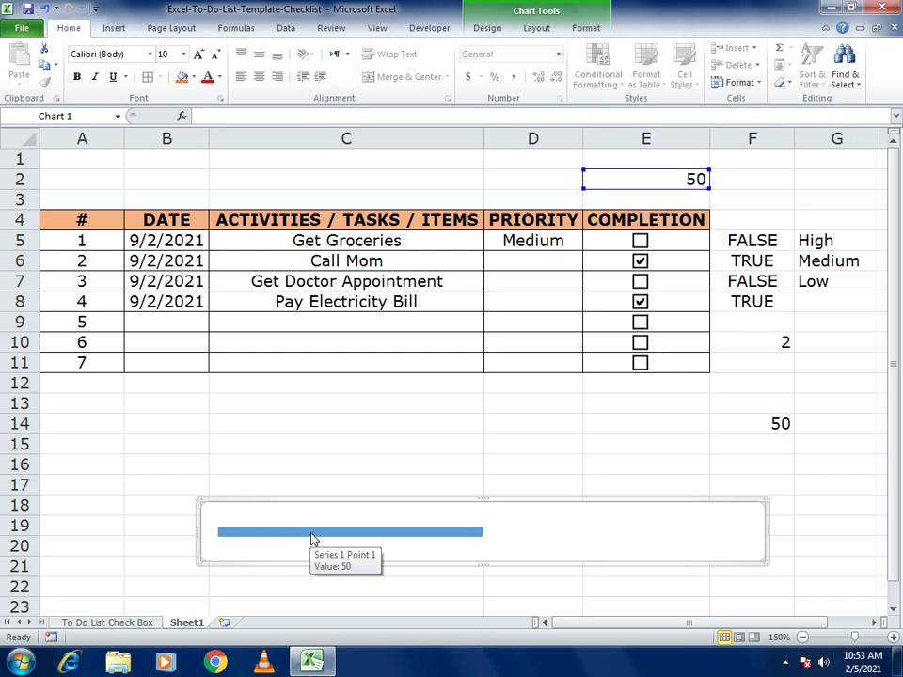
right_click(313, 539)
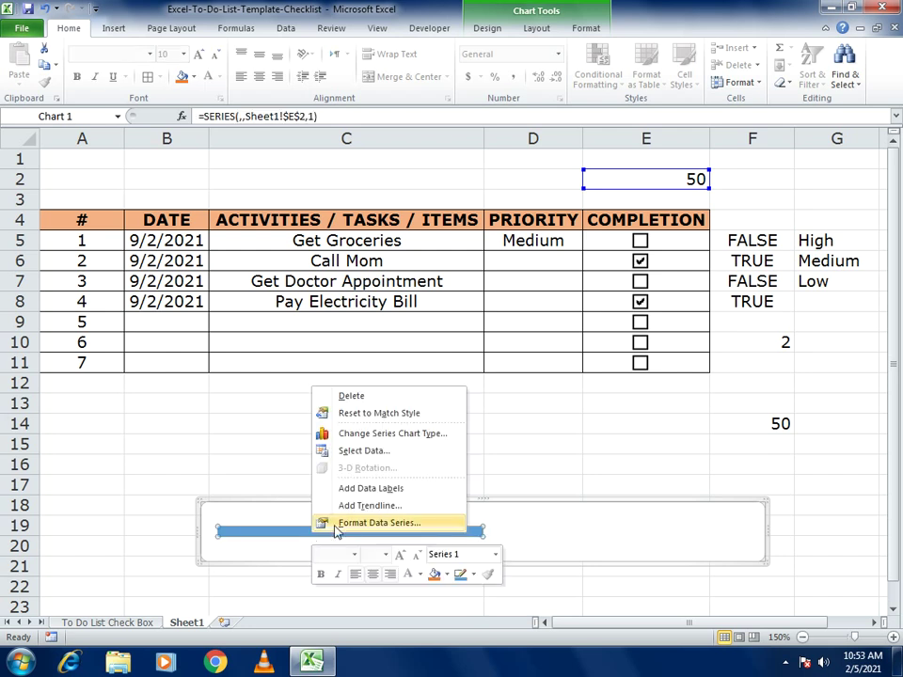
click(386, 524)
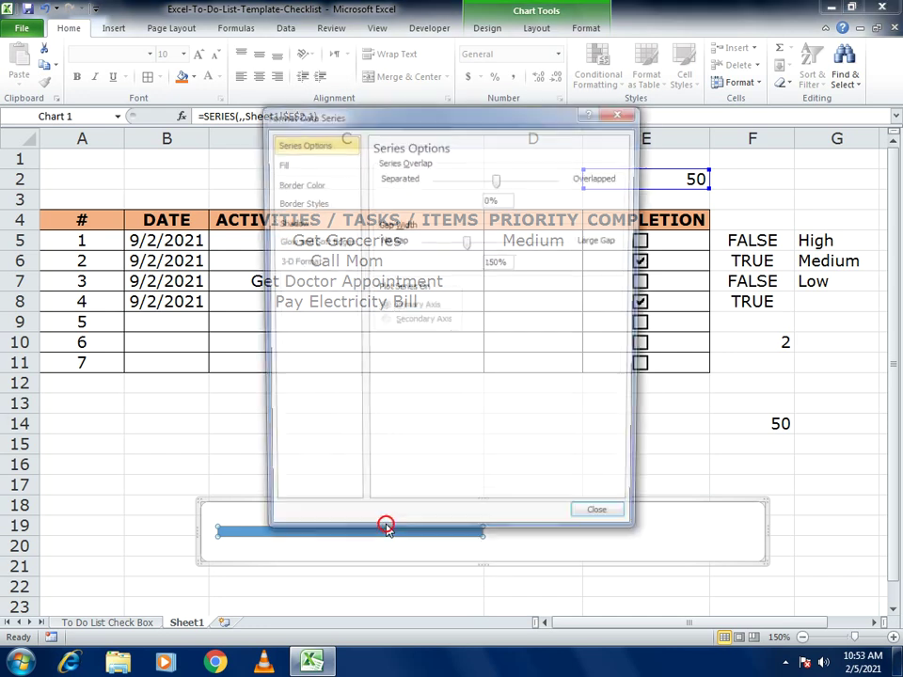
drag(389, 117, 629, 81)
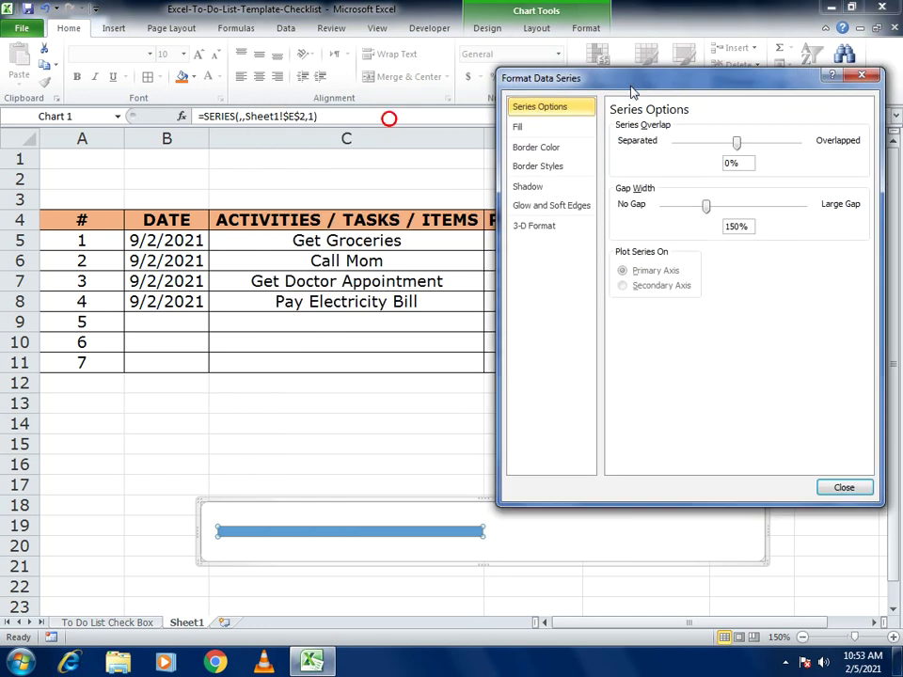
drag(705, 207, 664, 215)
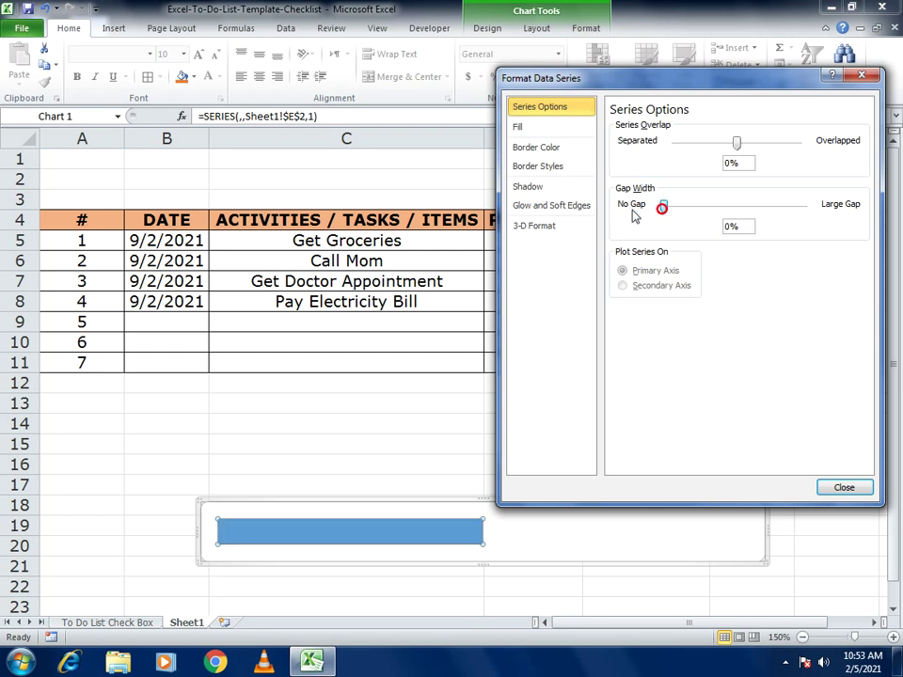
click(826, 487)
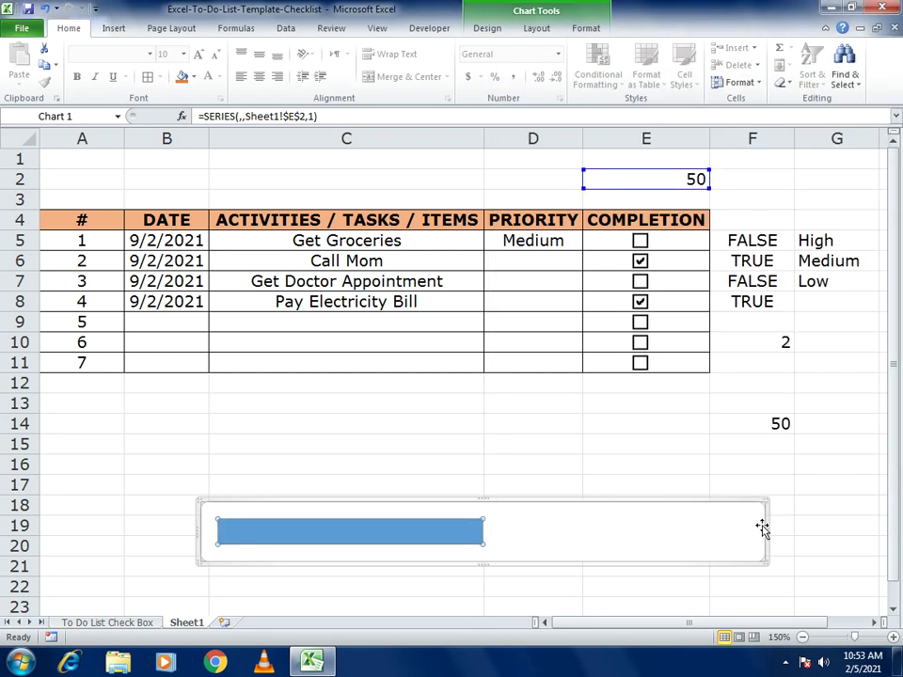
Fit the chart above the table header across columns A to D, making row 3 taller to give it room.
drag(764, 528, 548, 530)
drag(447, 503, 293, 158)
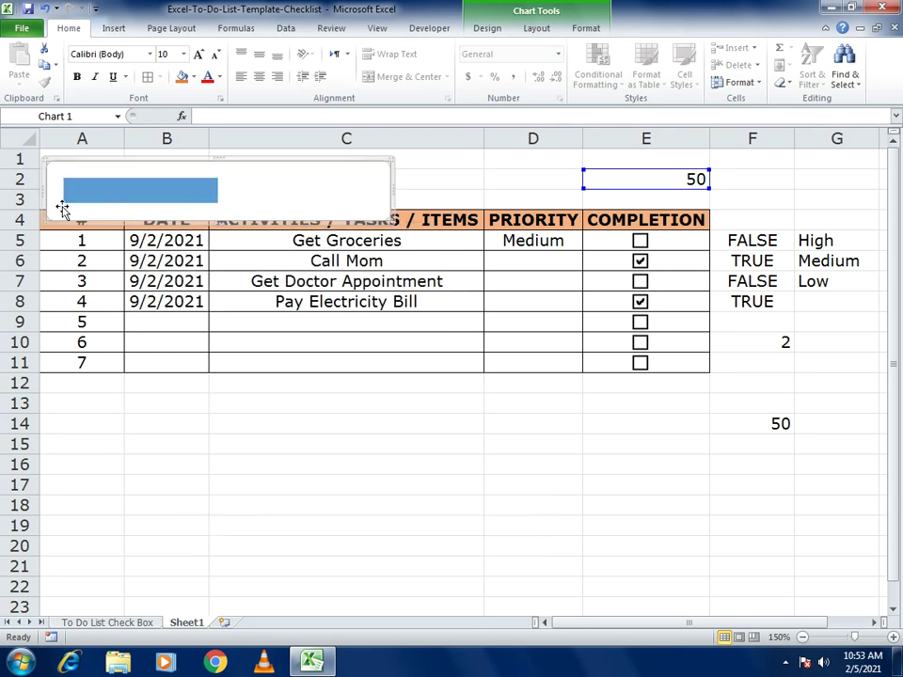
drag(34, 209, 31, 237)
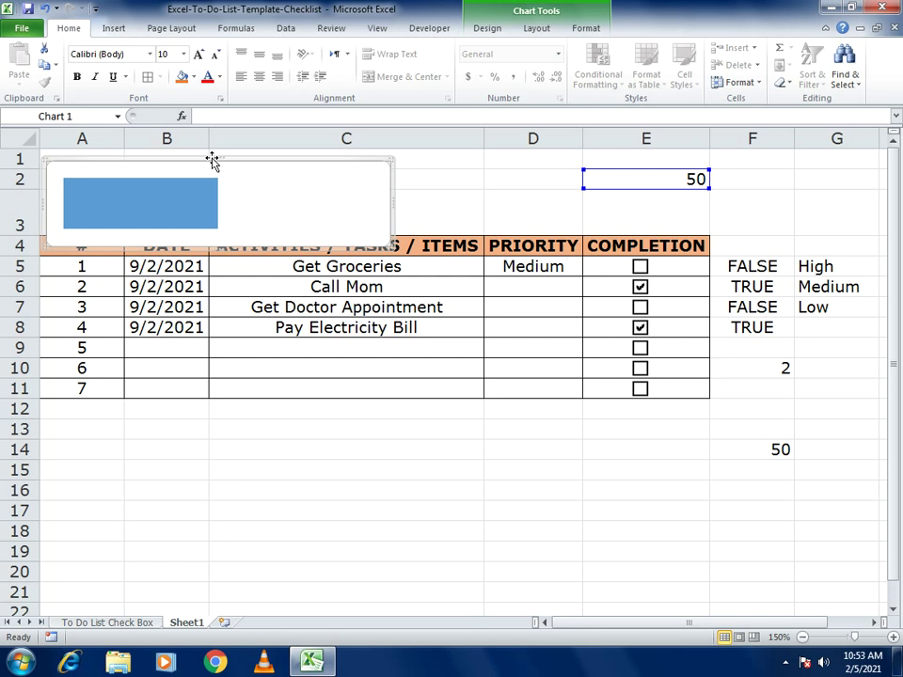
mouse_move(219, 161)
mouse_down()
mouse_move(226, 187)
mouse_move(226, 167)
mouse_up()
drag(392, 200, 571, 205)
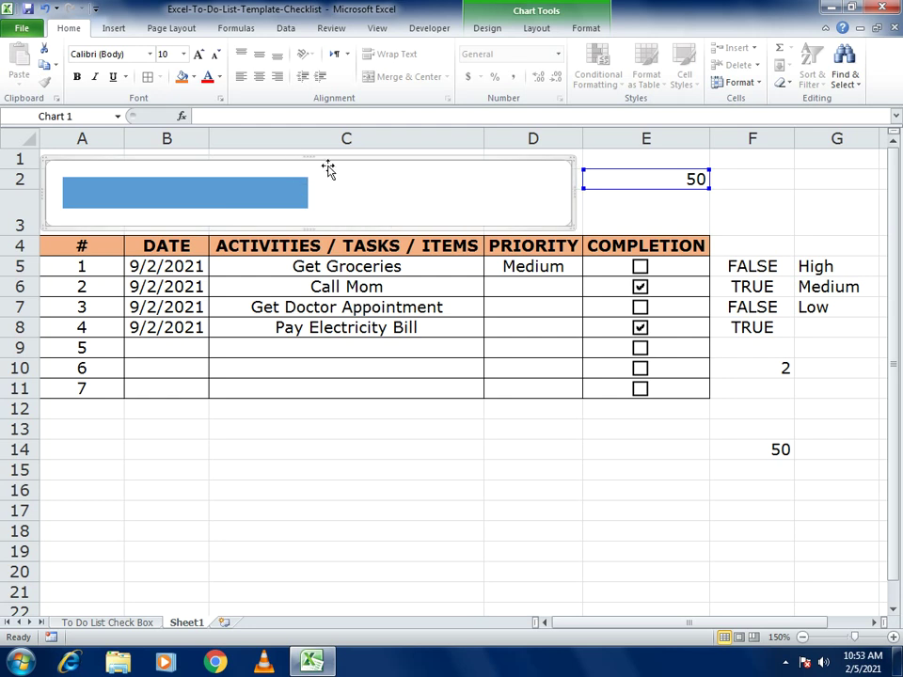
drag(311, 156, 312, 166)
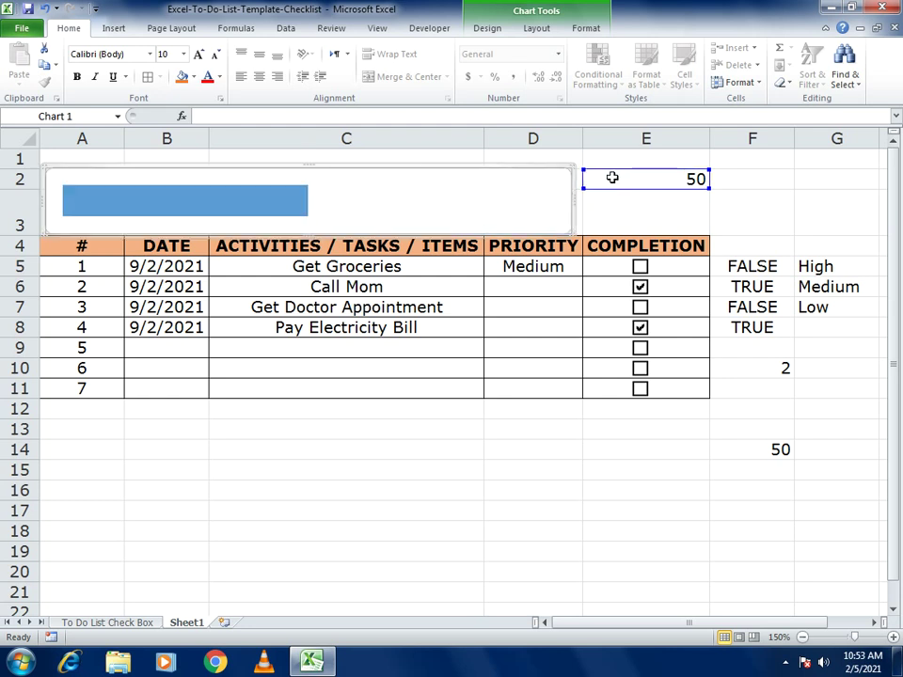
Merge and center E2:E3, middle-align the percentage and enlarge its font to size 16.
drag(612, 177, 623, 216)
click(411, 77)
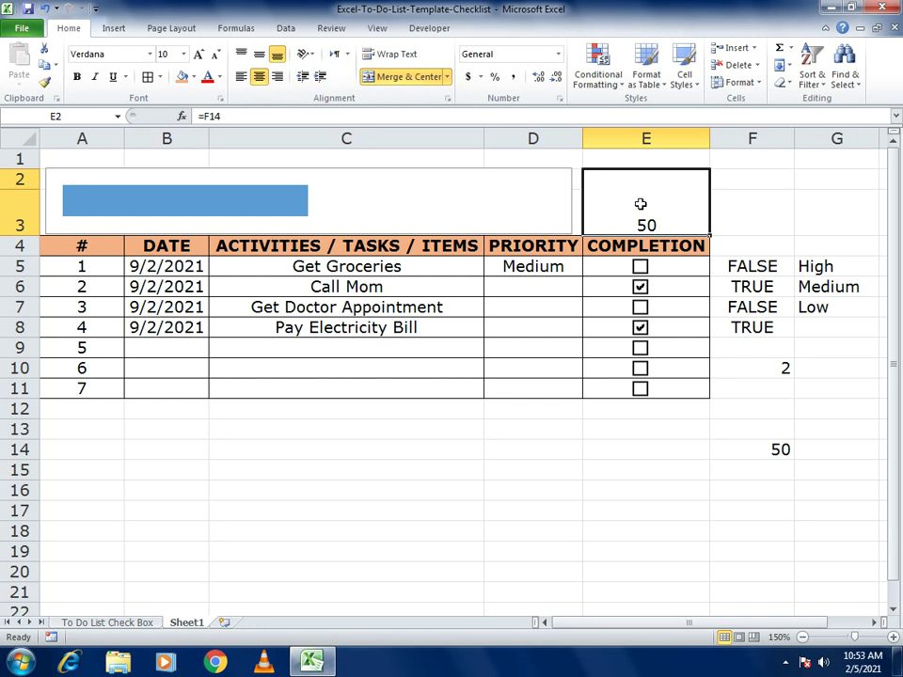
click(259, 53)
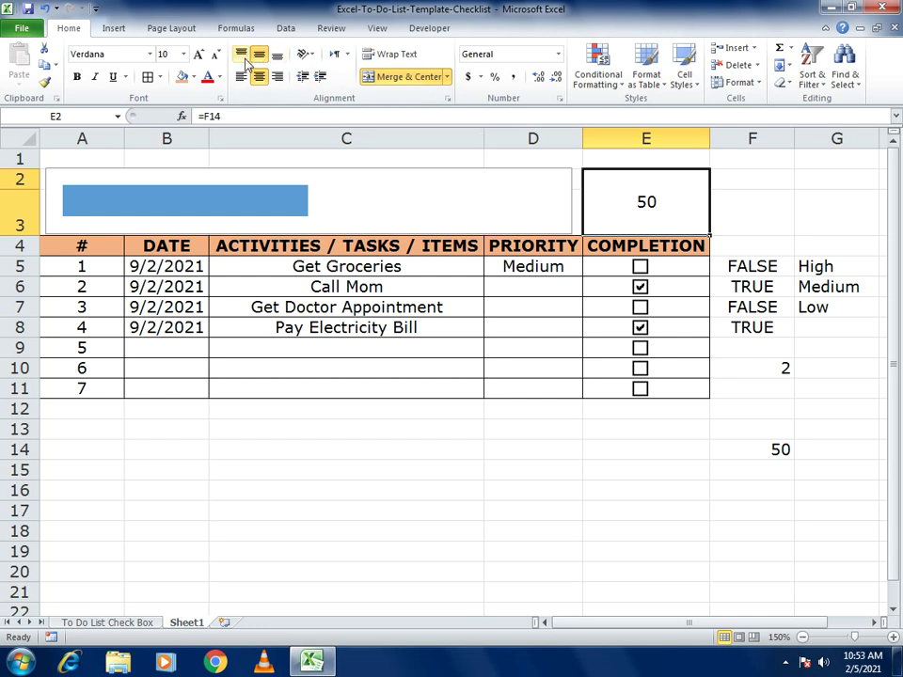
click(199, 55)
click(198, 55)
click(199, 54)
click(199, 55)
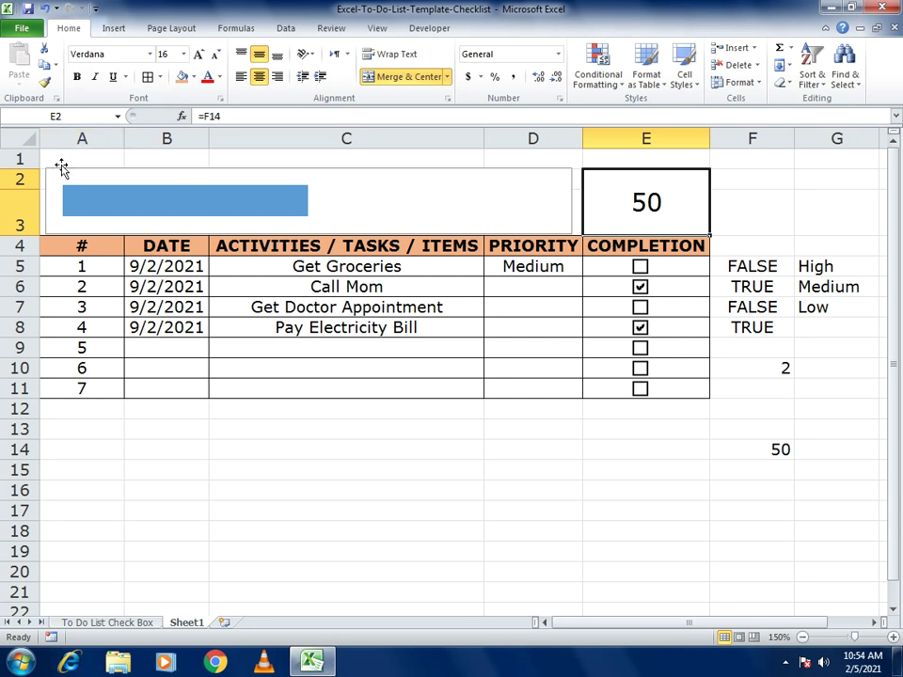
Make row 1 slightly taller, then merge and center A1:E1 with the title To Do List.
drag(29, 170, 626, 159)
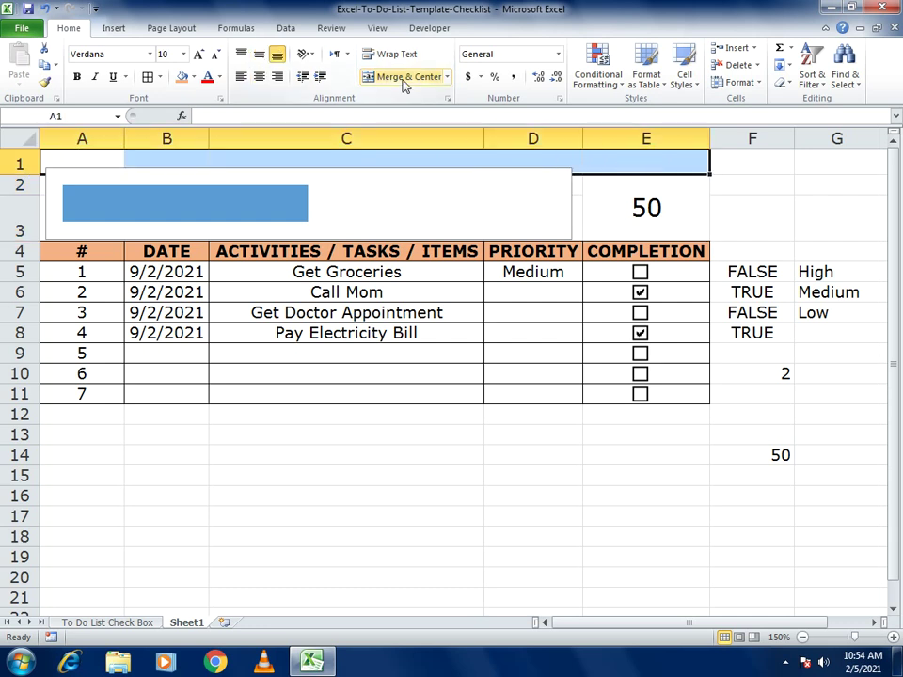
click(403, 82)
text(To DO L)
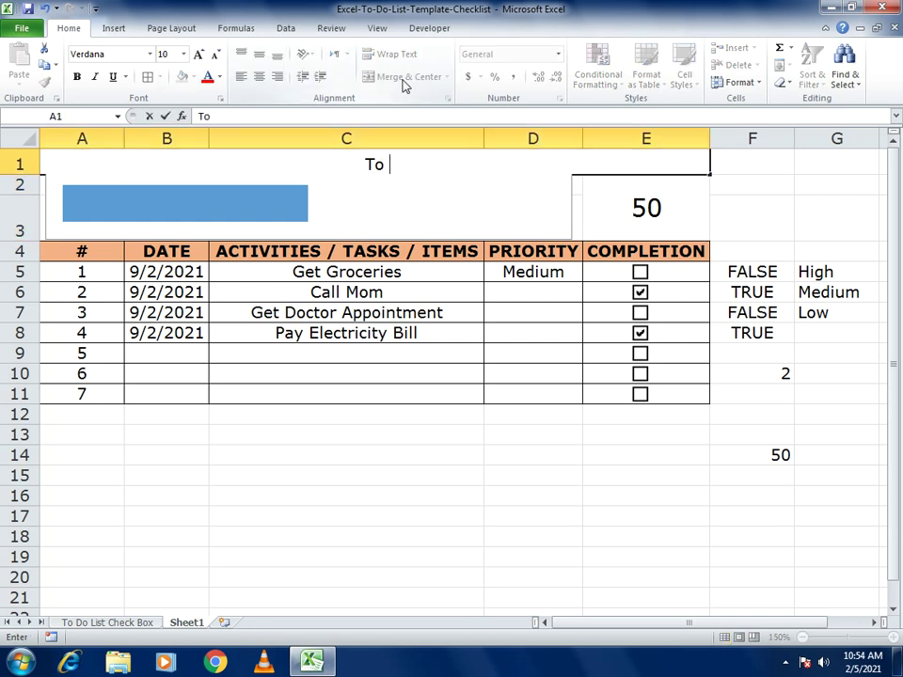
key(BackSpace)
key(BackSpace)
key(BackSpace)
text(o List)
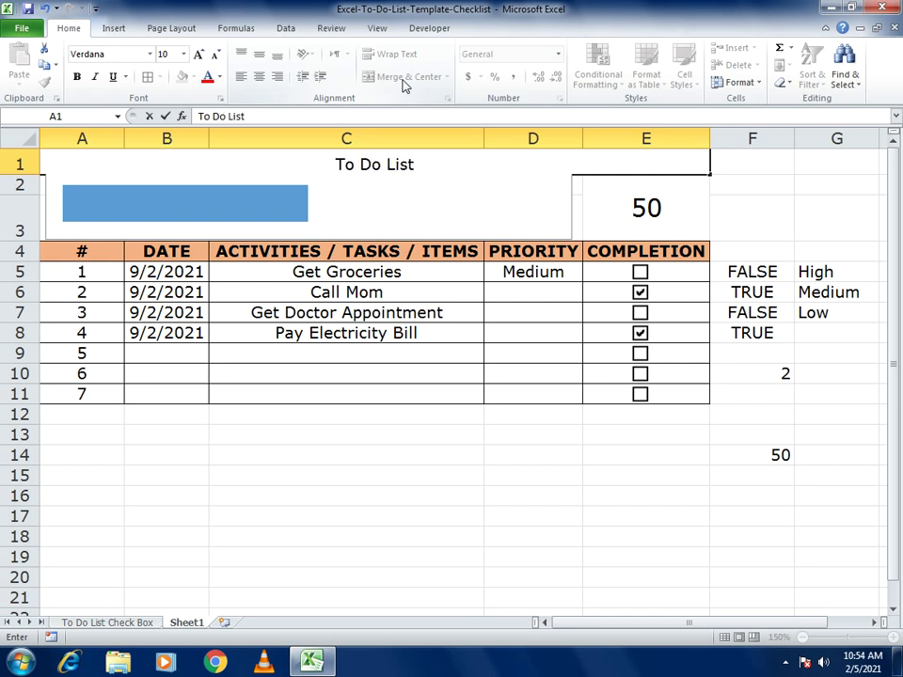
click(302, 158)
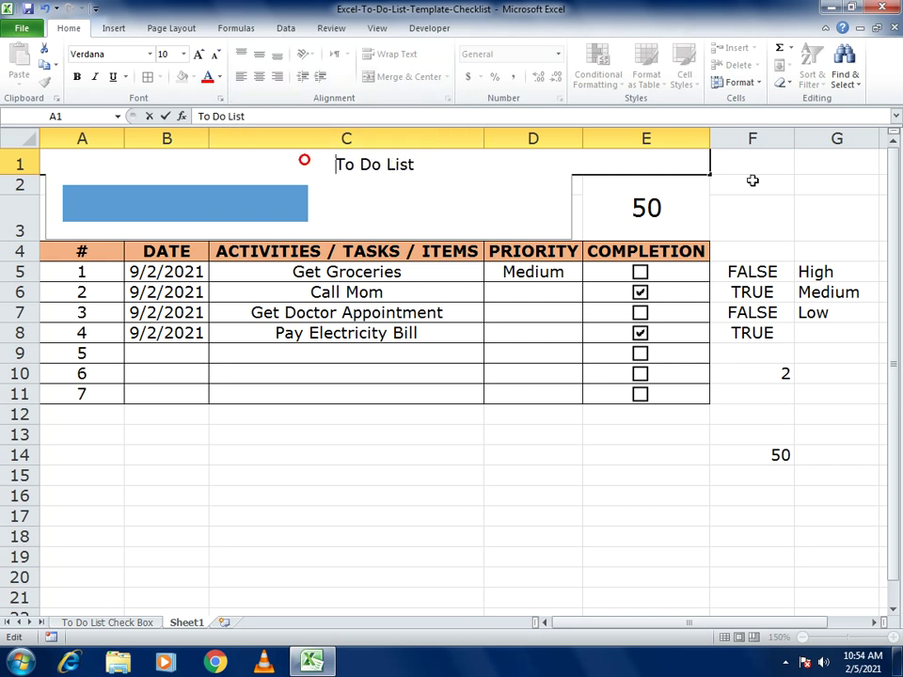
Fill the merged To Do List title cell with a light gold theme color.
click(745, 179)
click(342, 155)
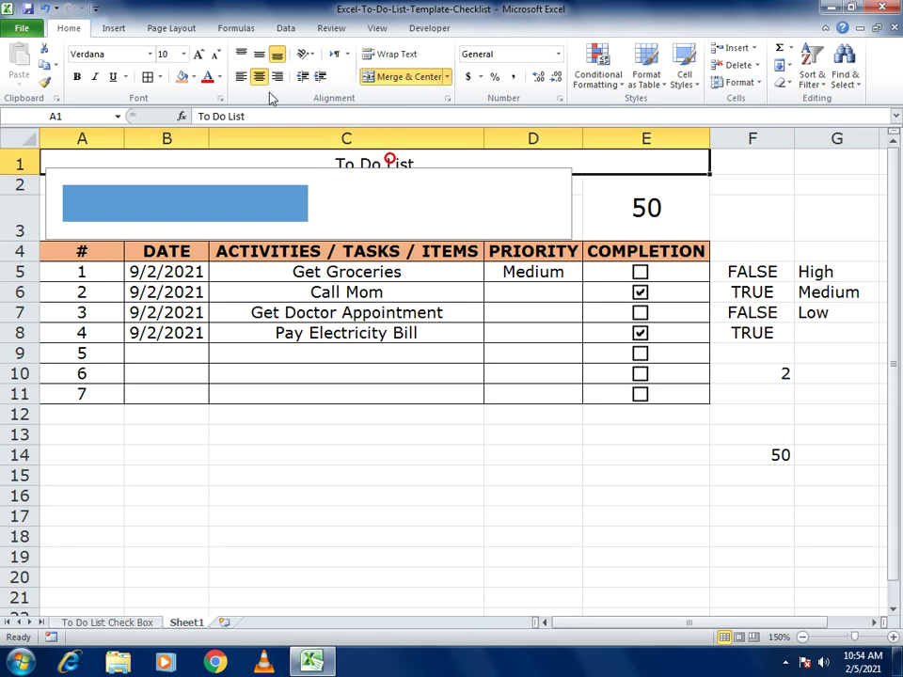
click(192, 78)
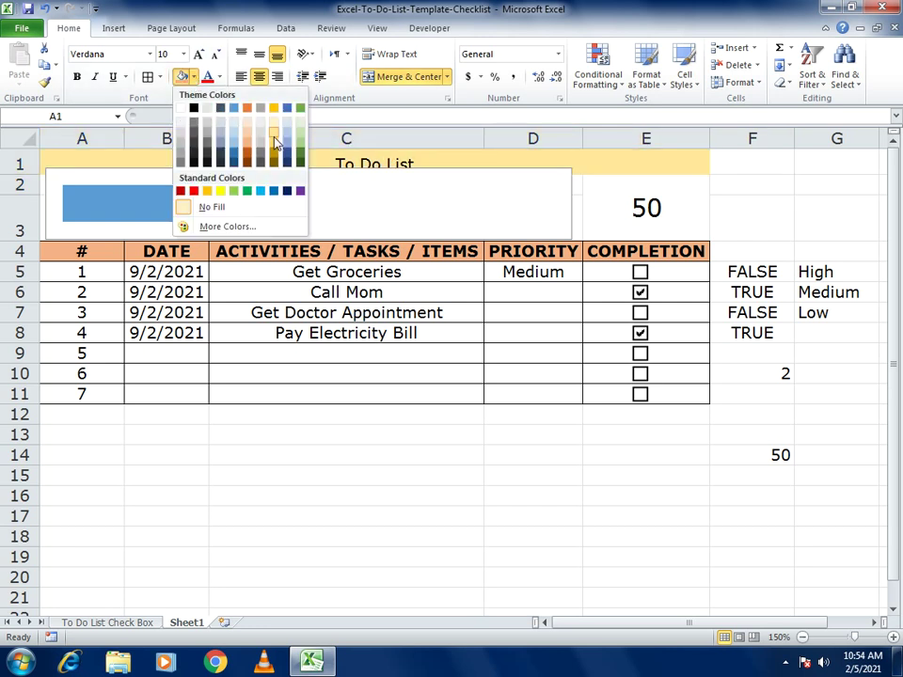
click(273, 137)
Lower the upper edge of the progress bar chart so it no longer overlaps the title row.
click(116, 181)
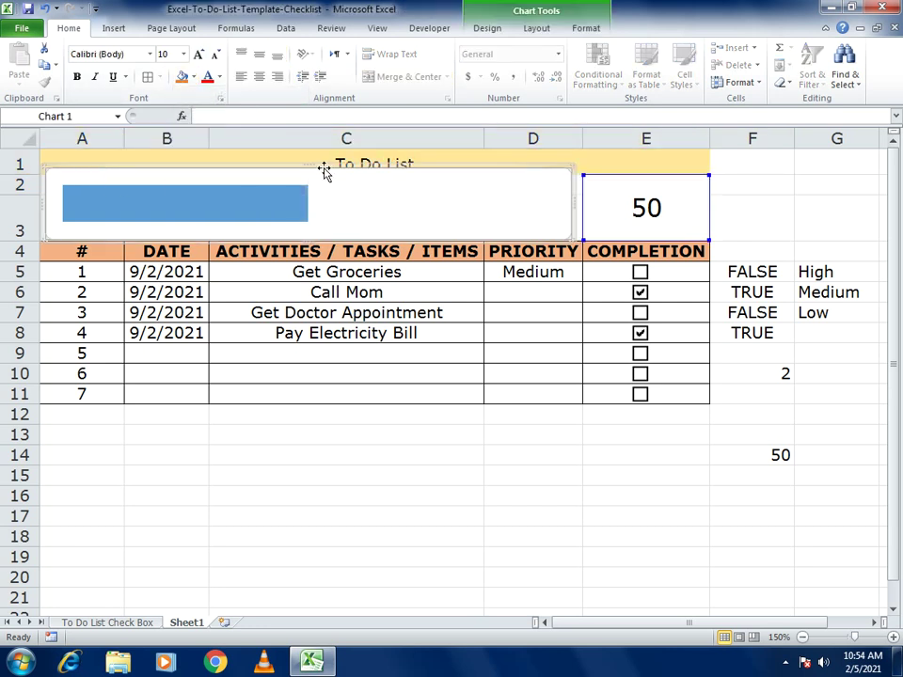
drag(308, 165, 307, 178)
click(765, 197)
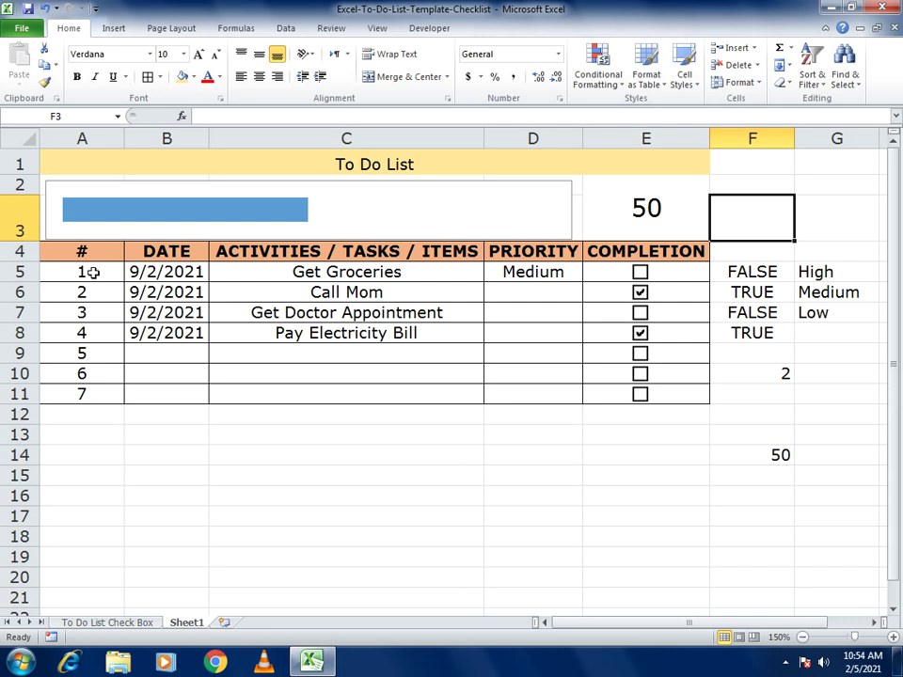
Start a formula-based conditional formatting rule for A5:E11 using =AND($F5=TRUE,$C5<>"").
drag(92, 272, 664, 333)
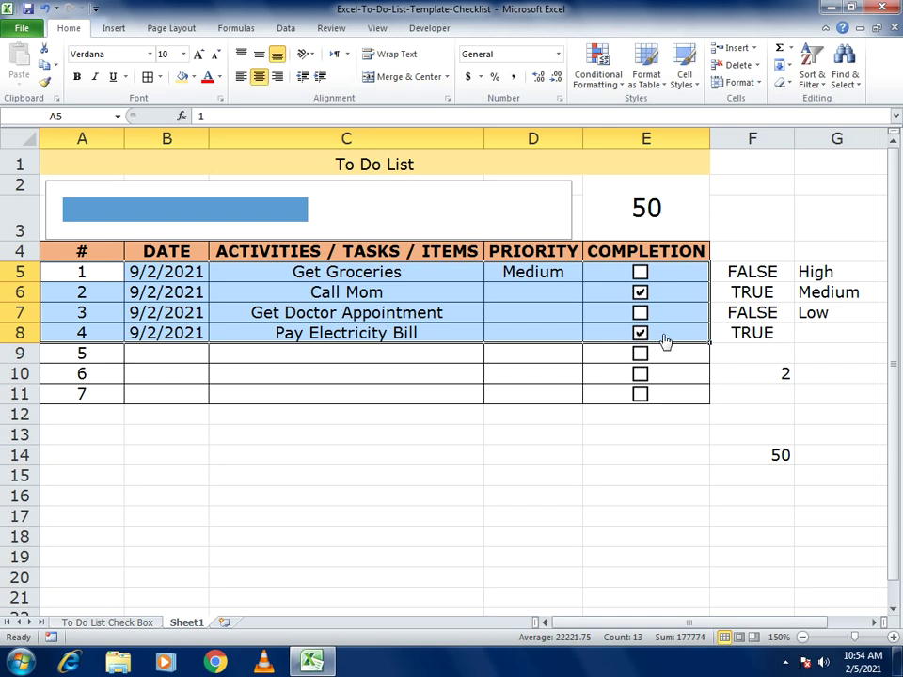
drag(62, 270, 640, 383)
drag(62, 272, 659, 394)
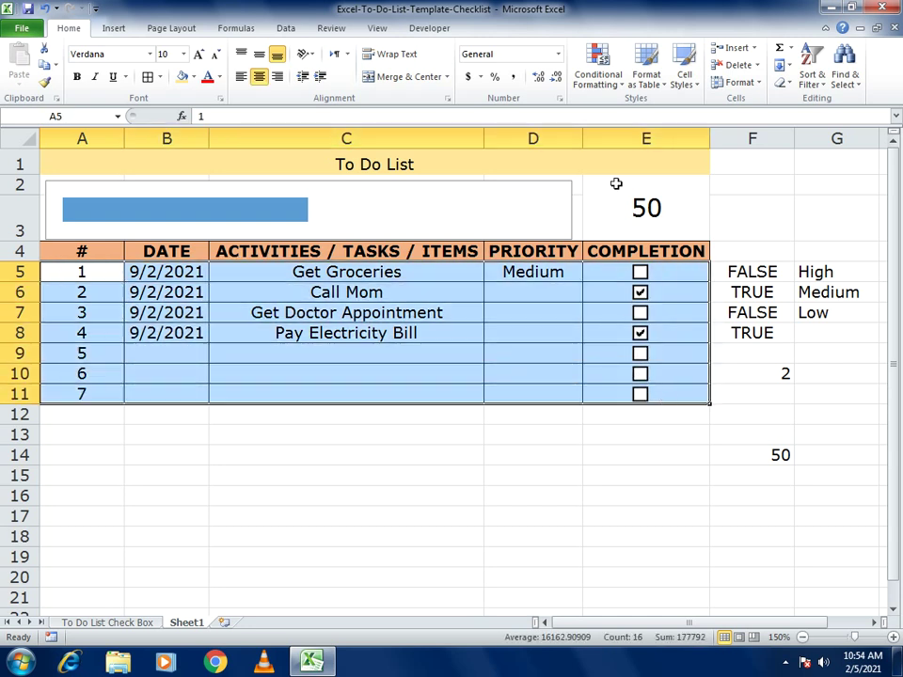
click(605, 86)
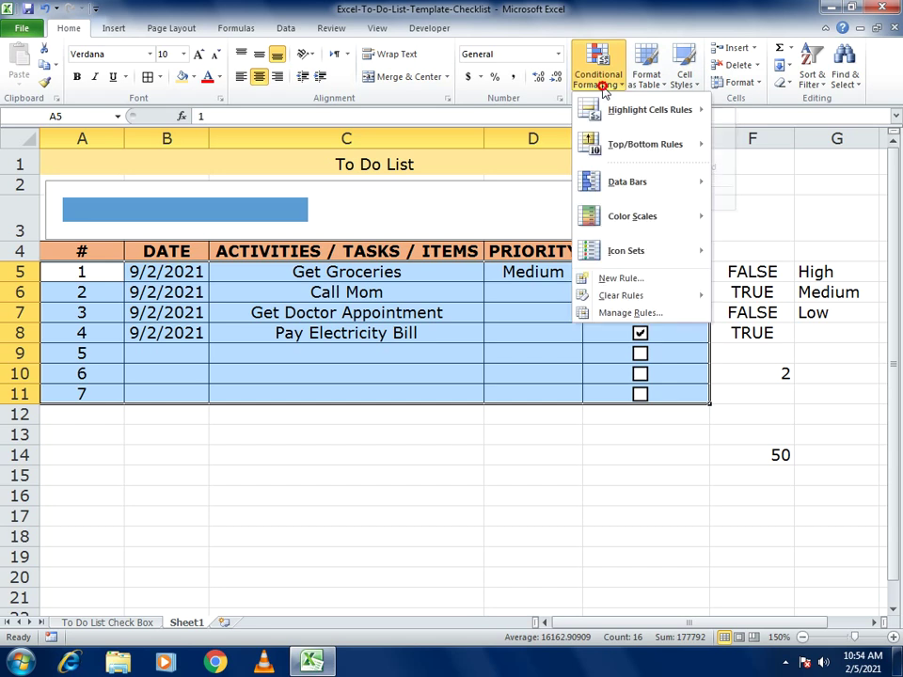
click(635, 314)
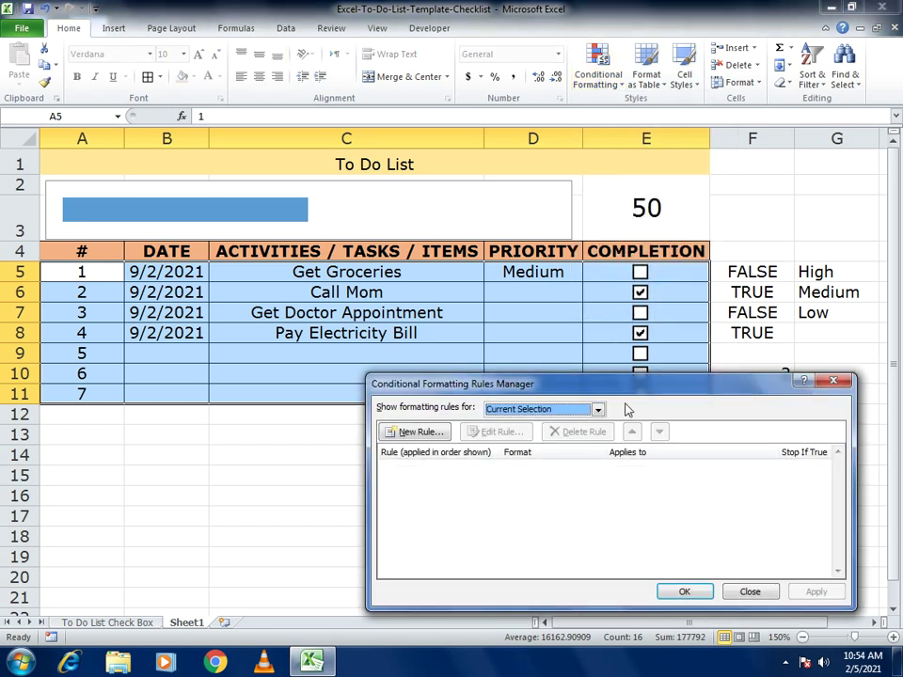
click(409, 435)
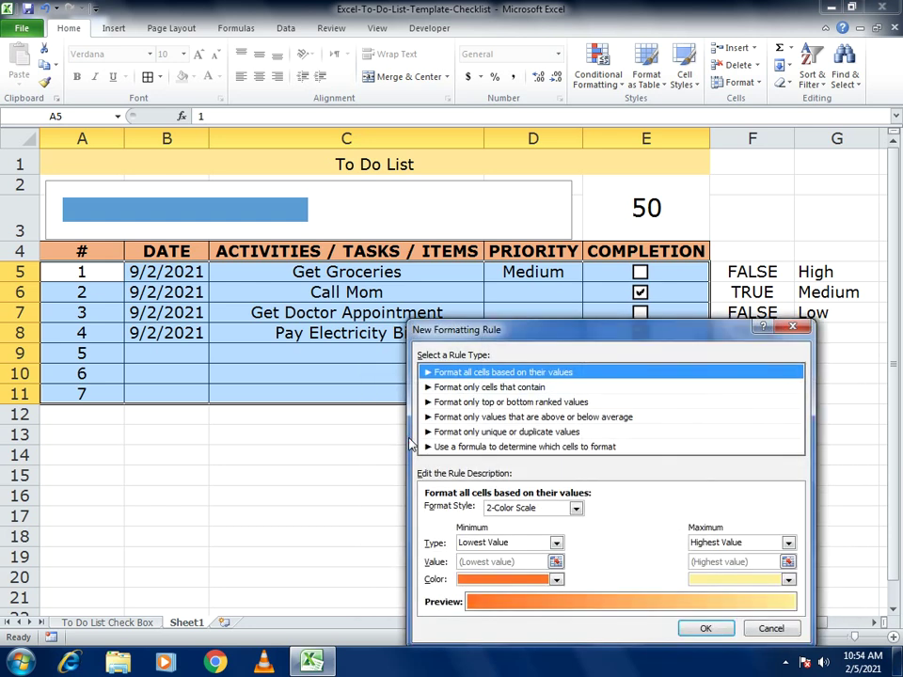
click(485, 448)
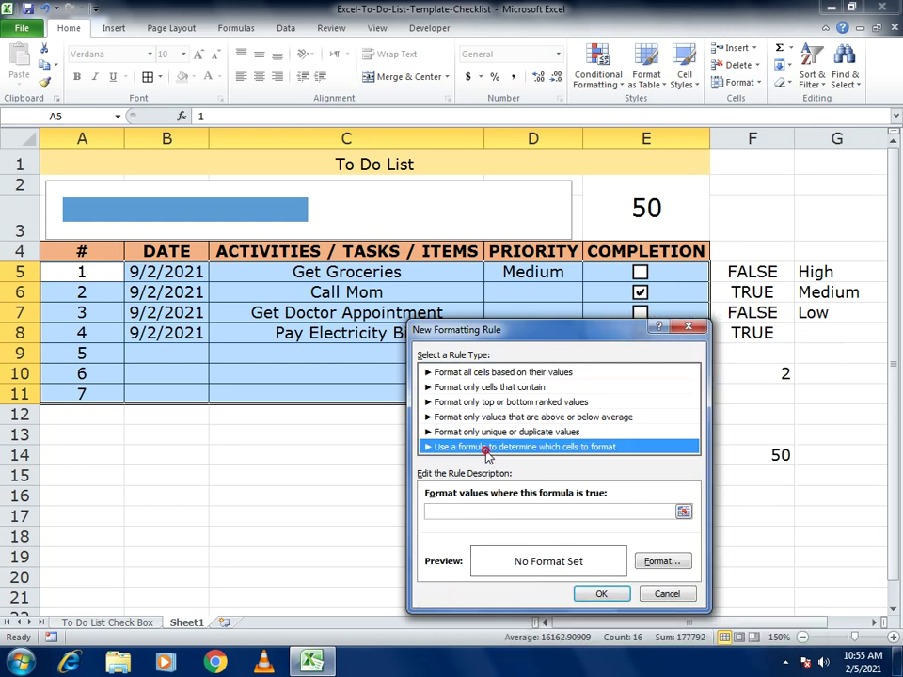
click(456, 509)
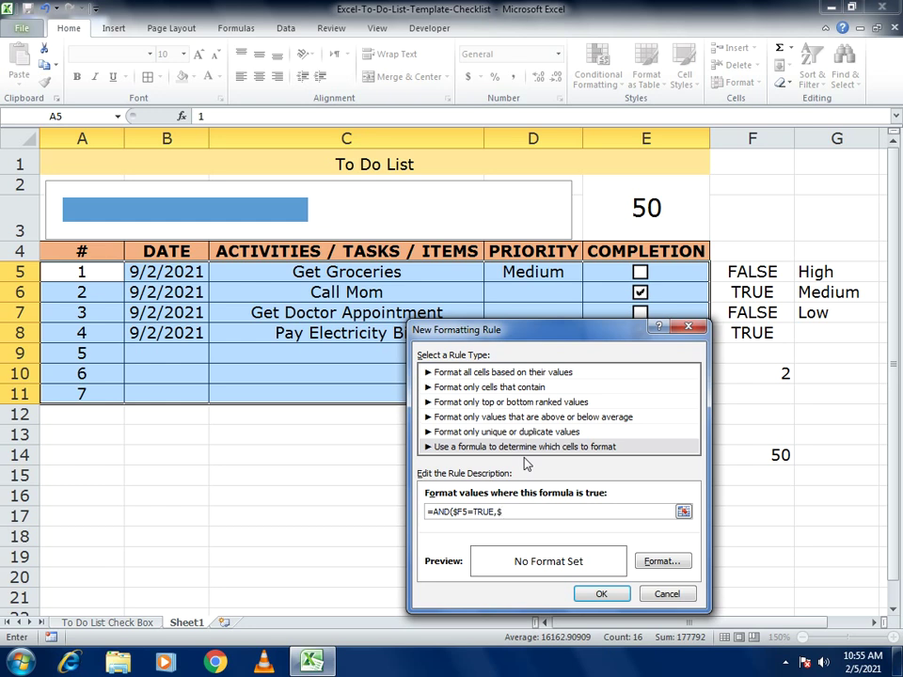
drag(511, 337, 584, 341)
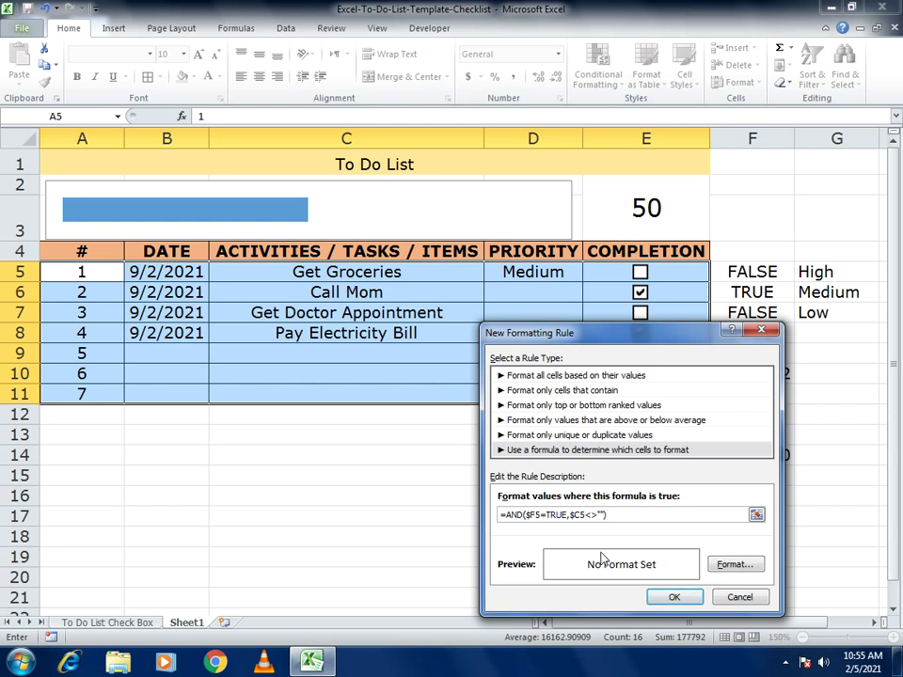
Give the new formatting rule a light green fill and add it to the rule list.
click(743, 565)
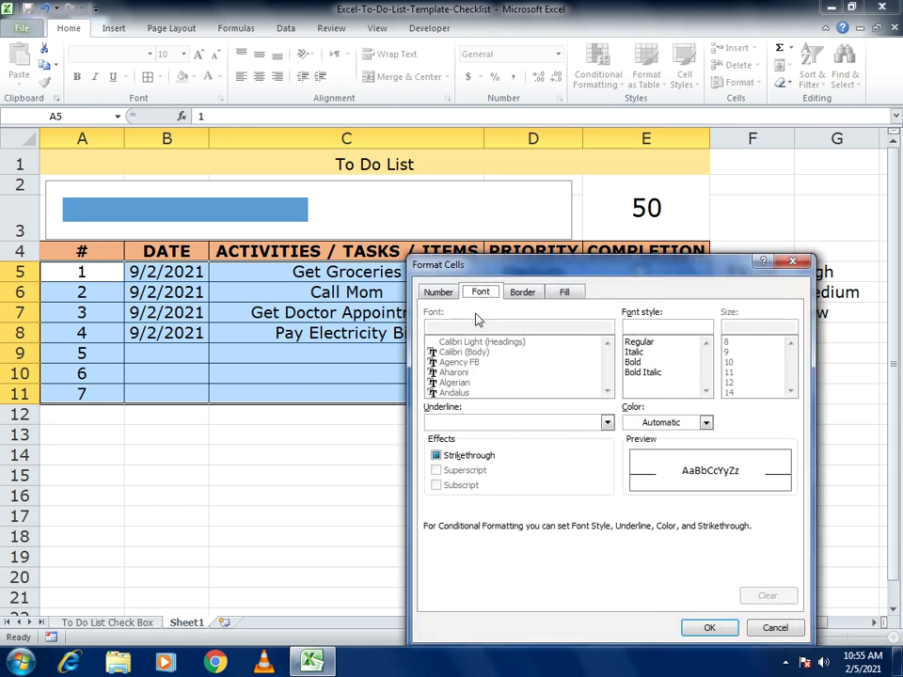
click(523, 293)
click(576, 295)
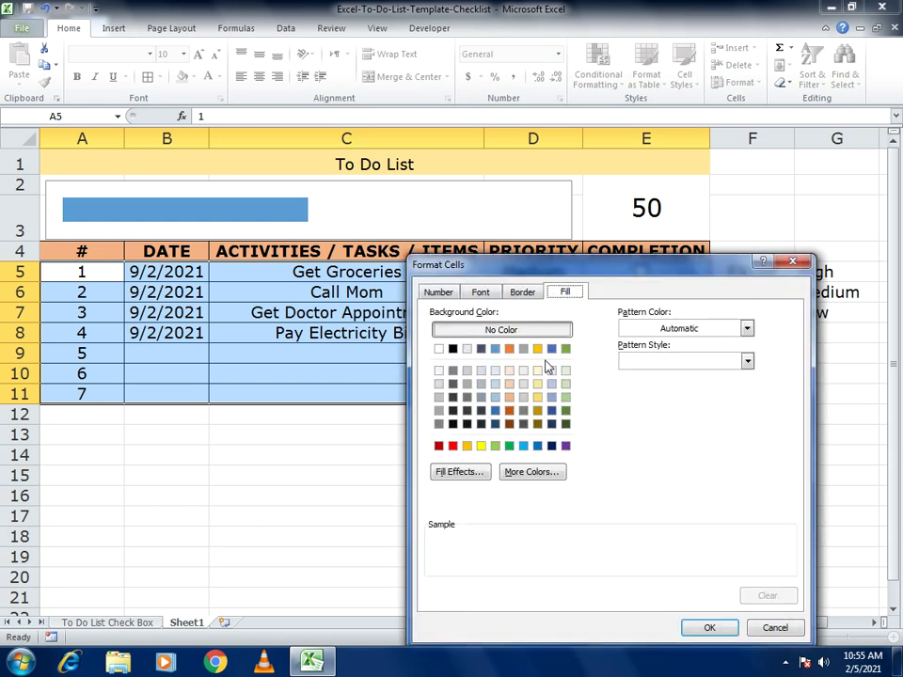
click(567, 388)
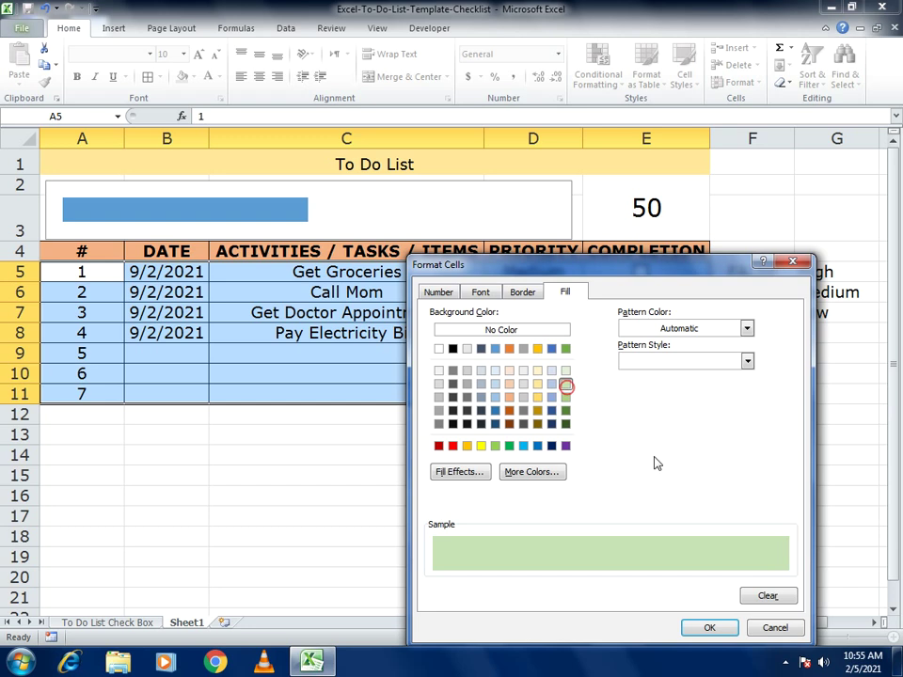
click(710, 627)
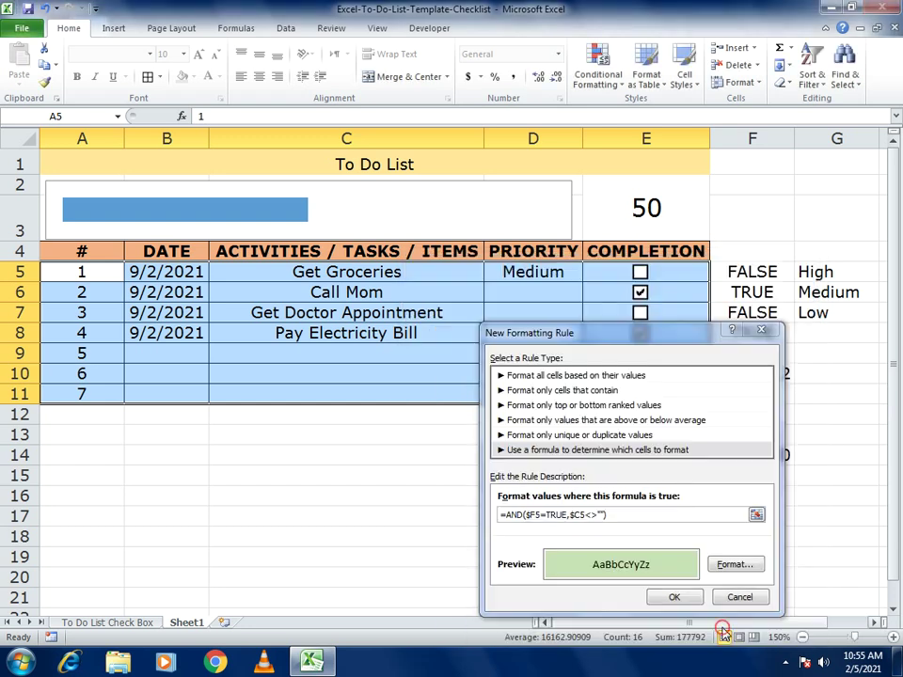
click(680, 599)
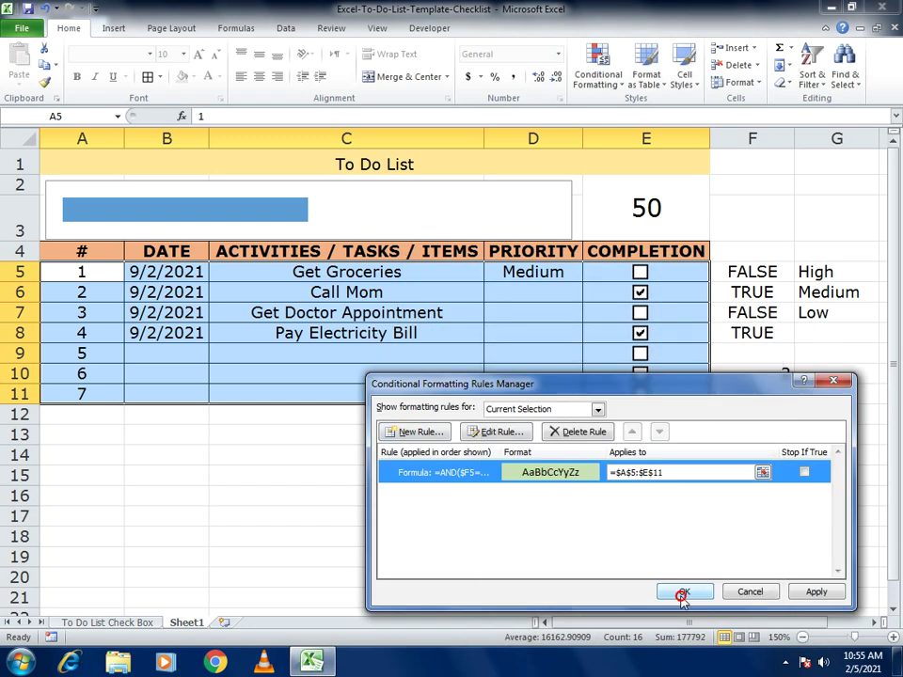
Set the rule's range to $A$5:$E$11, apply it and close the rules manager.
click(684, 474)
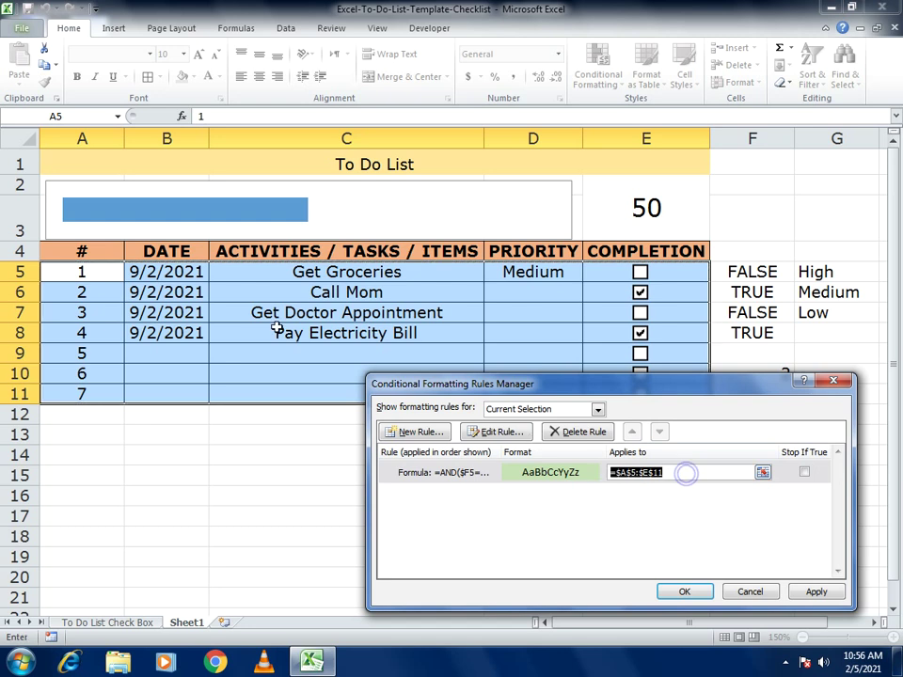
drag(88, 268, 641, 395)
click(801, 592)
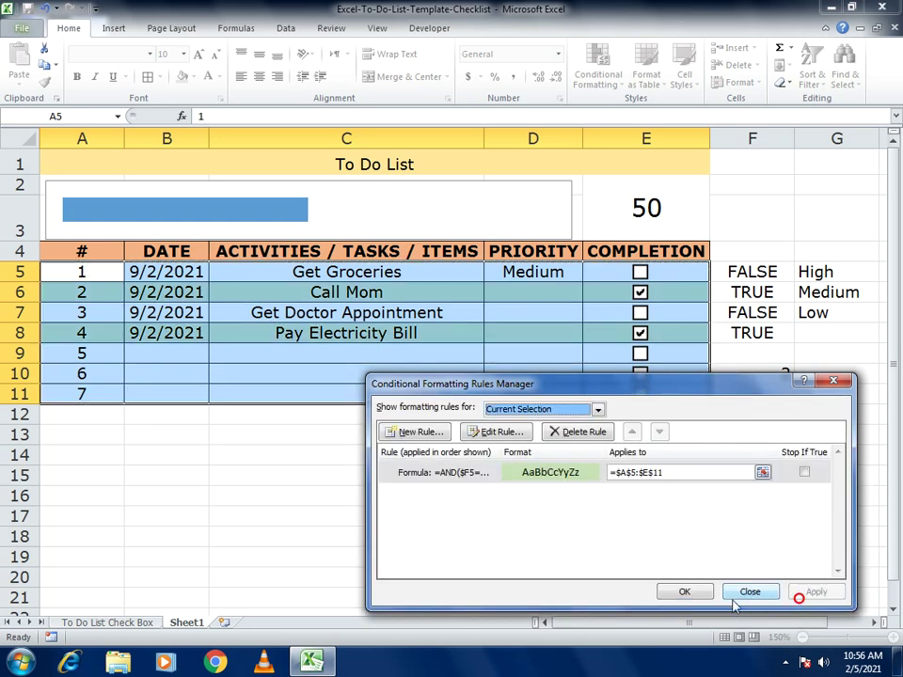
click(686, 593)
click(639, 553)
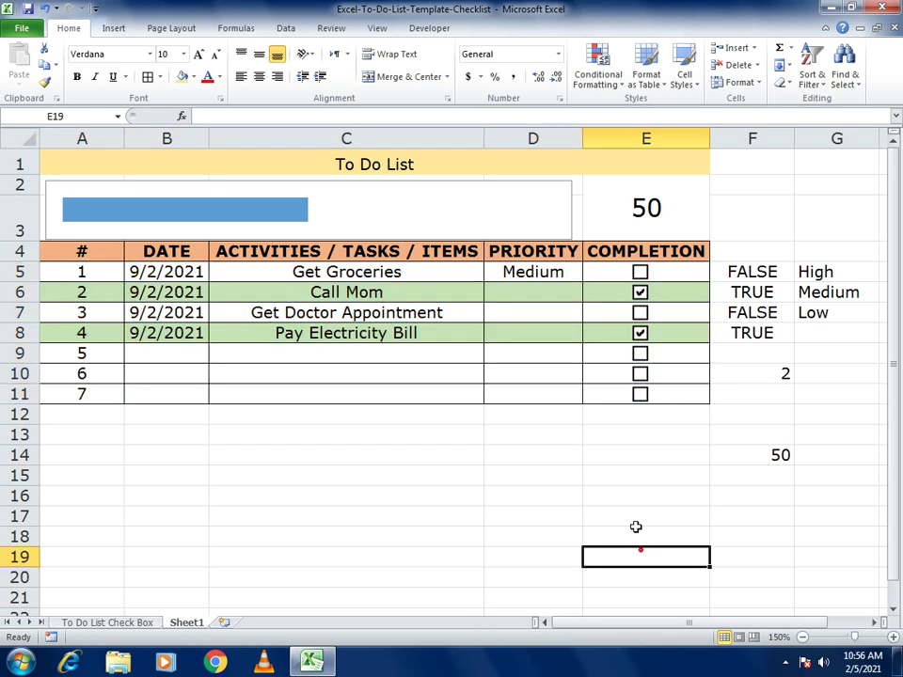
click(548, 471)
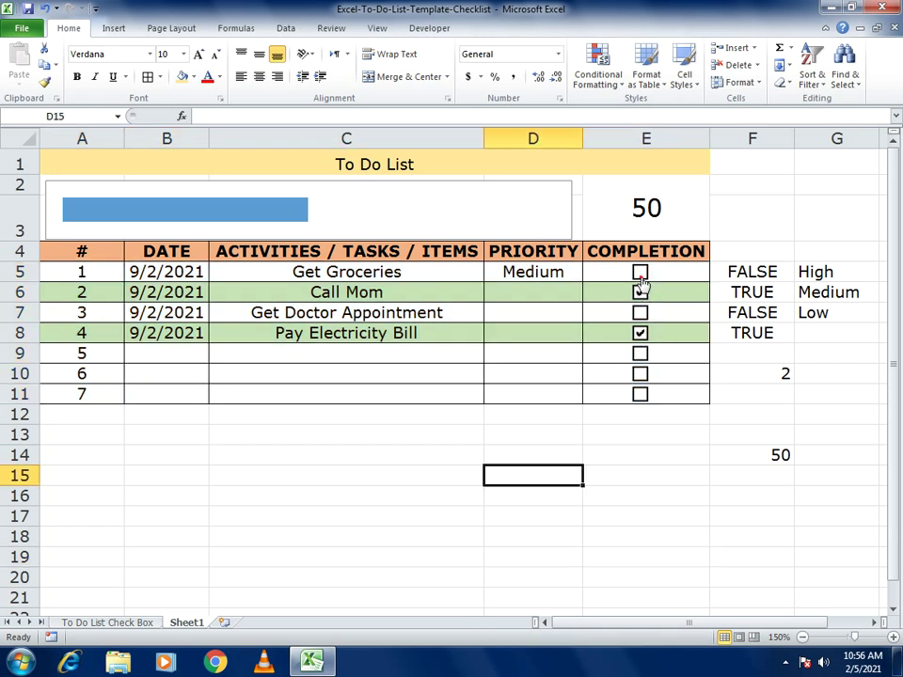
Try the check boxes of tasks 1 to 4 to test the highlighting, finishing with all four ticked.
click(640, 272)
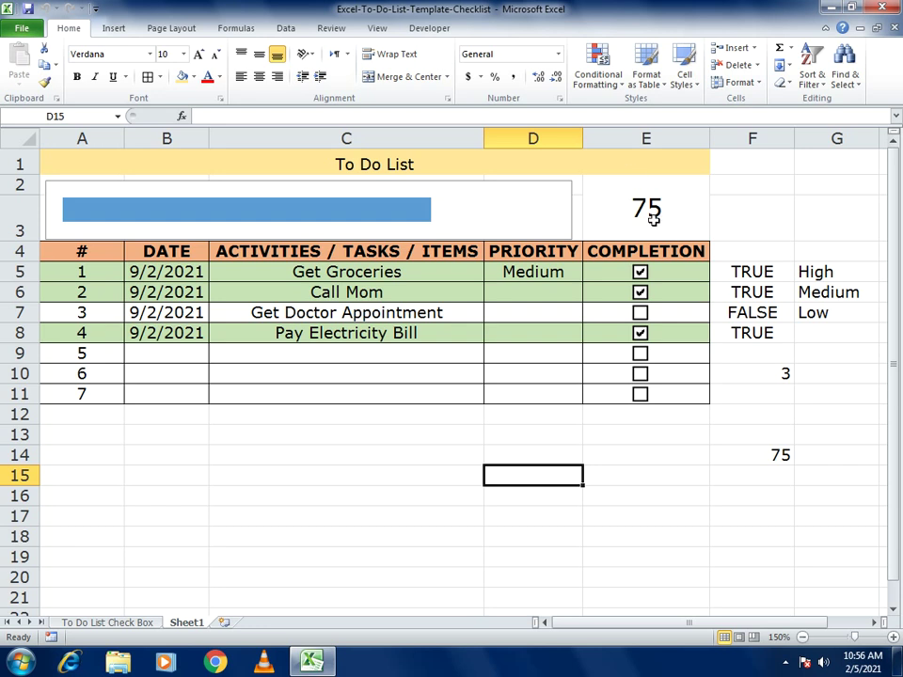
click(639, 294)
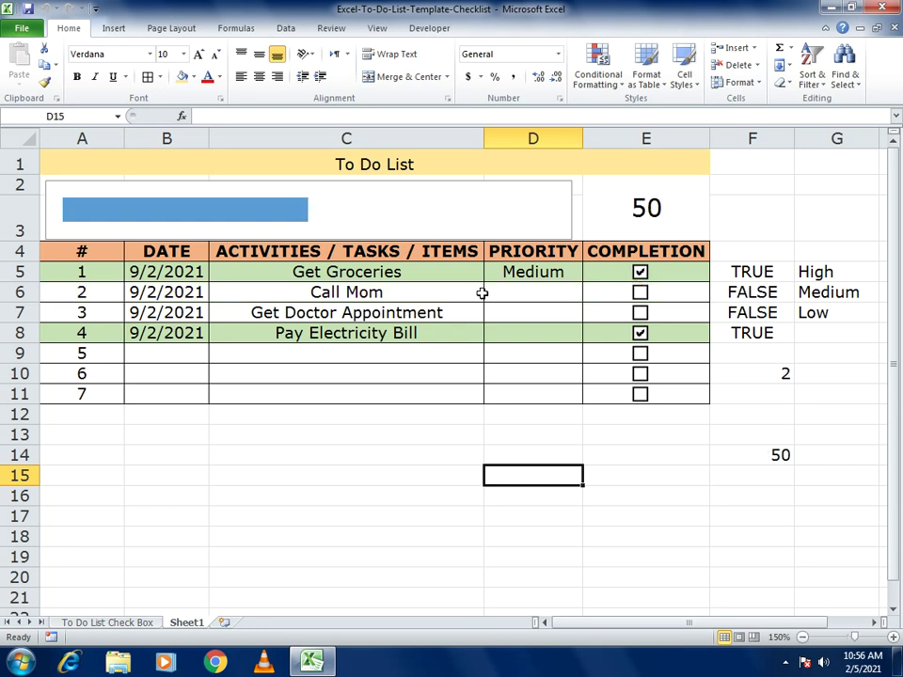
click(640, 333)
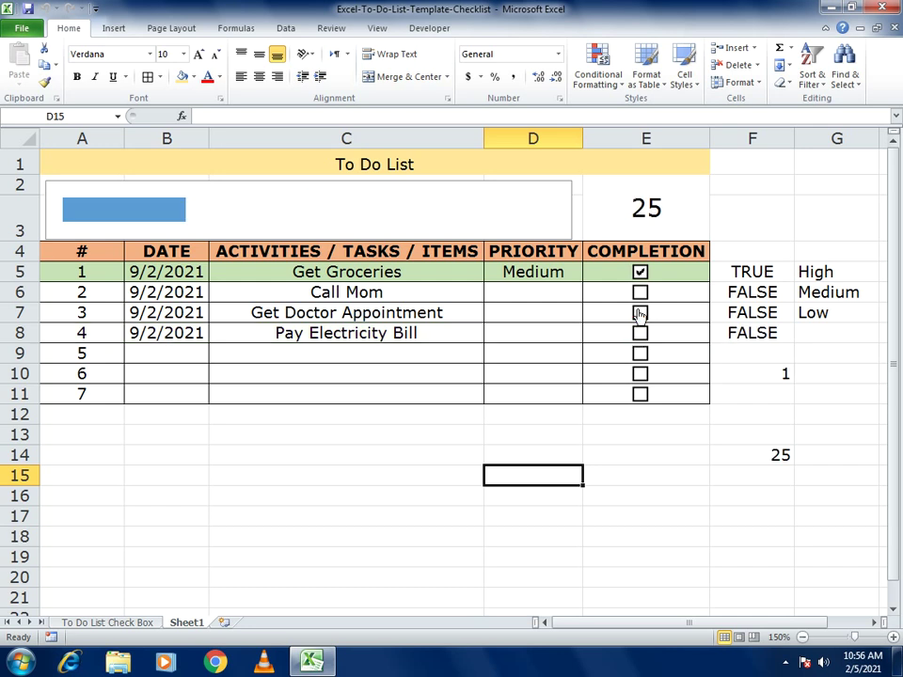
click(639, 312)
click(640, 293)
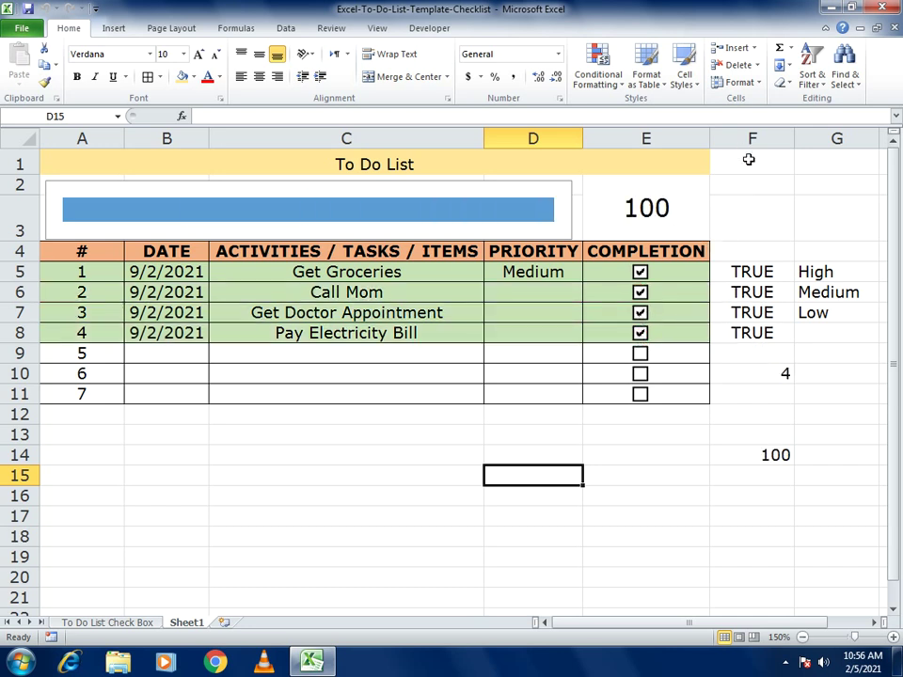
Hide the helper columns F and G.
drag(750, 141, 819, 141)
right_click(780, 141)
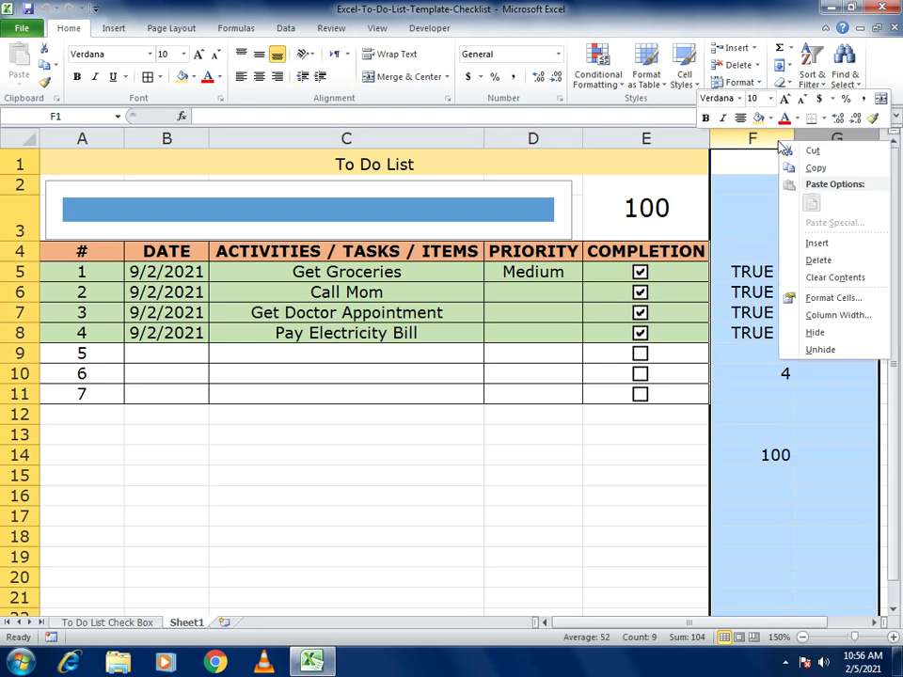
click(815, 332)
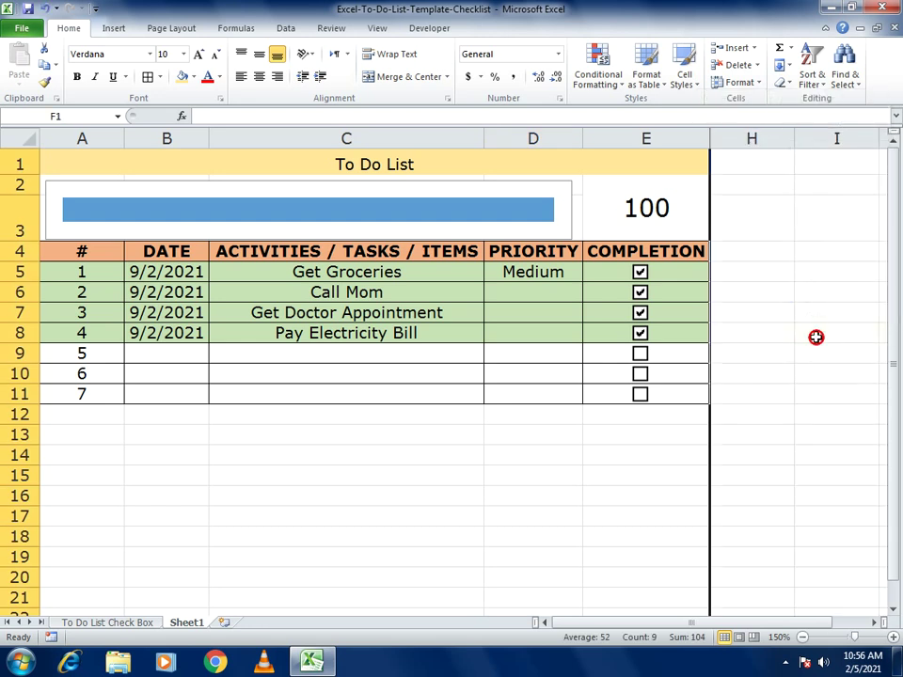
click(808, 352)
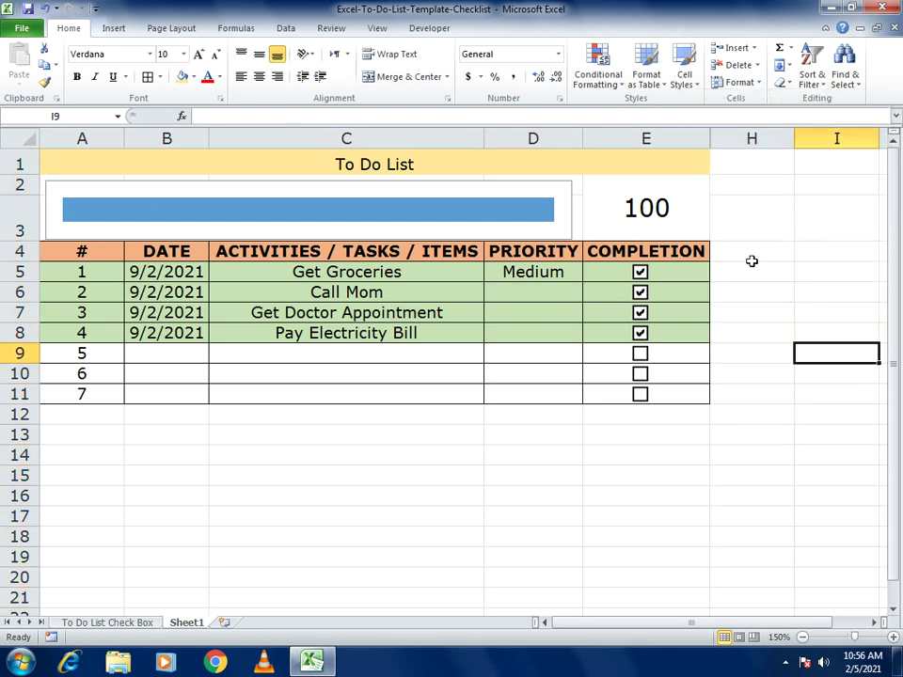
Put a thick box border around the title cell and another around the whole checklist A1:E11.
click(204, 169)
click(160, 78)
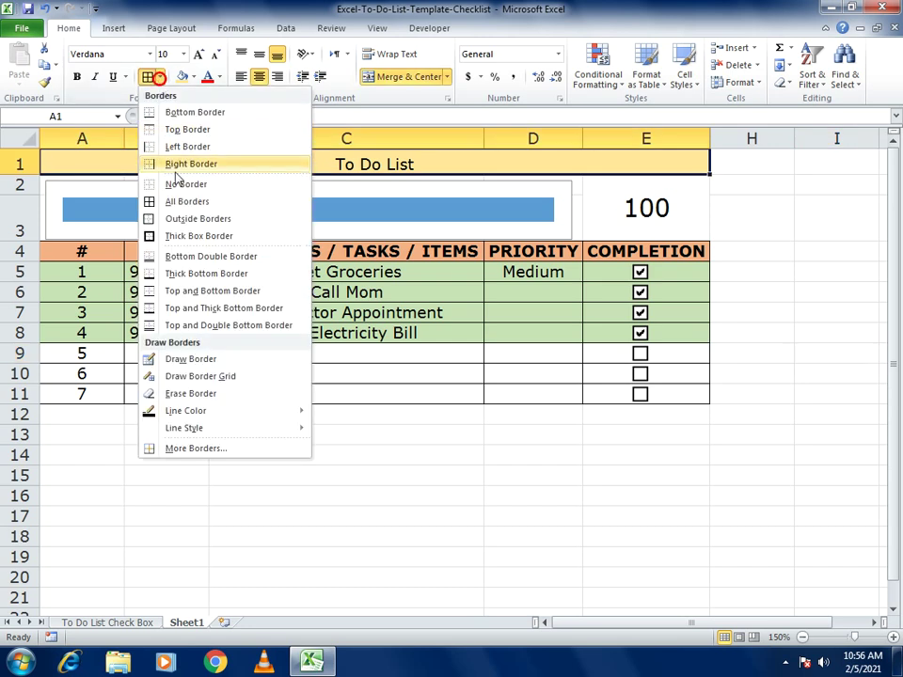
click(179, 236)
click(827, 367)
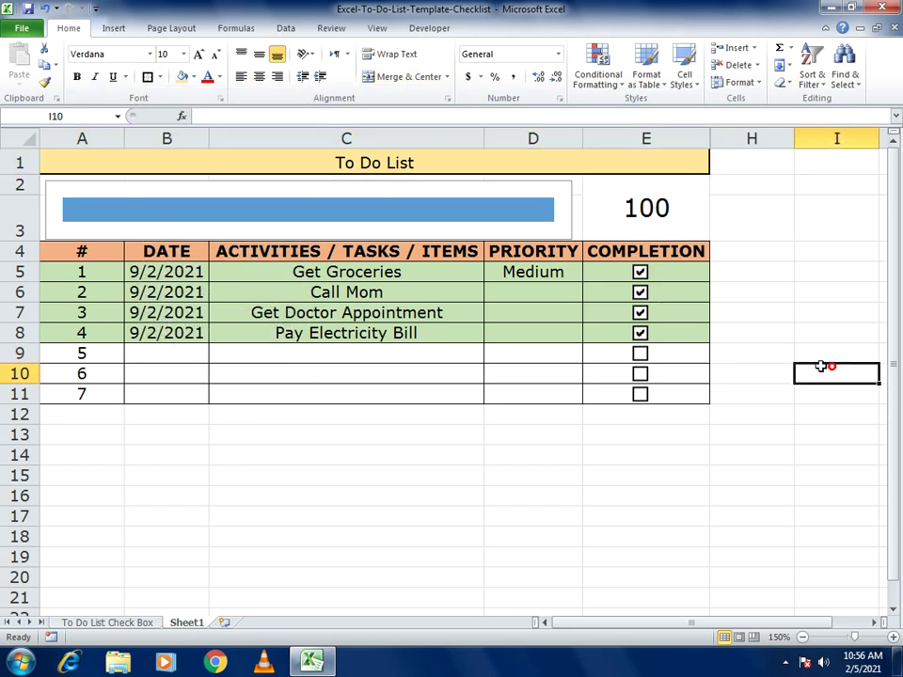
drag(242, 157, 538, 391)
click(147, 77)
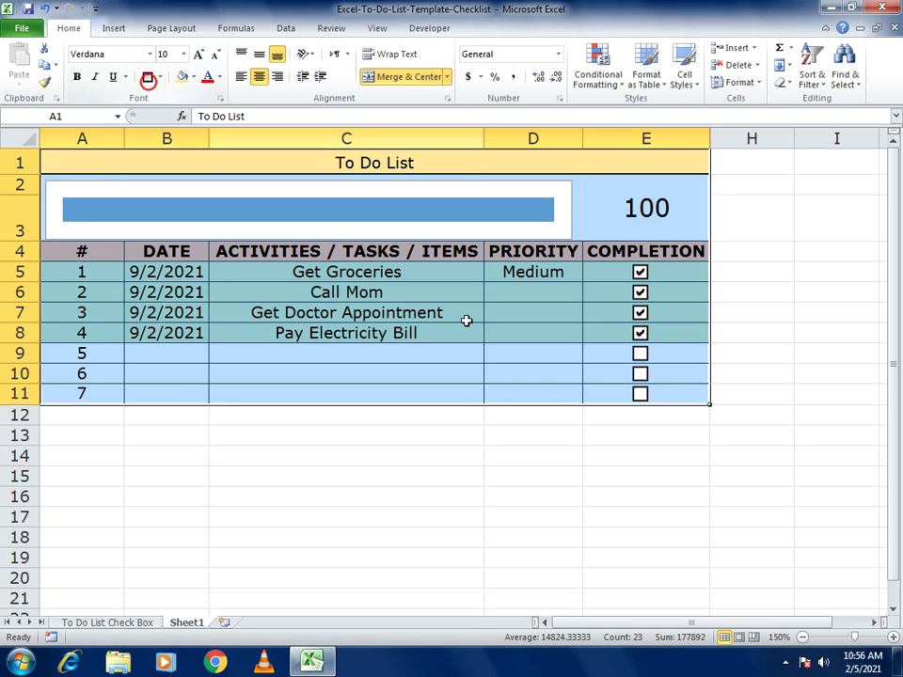
click(533, 461)
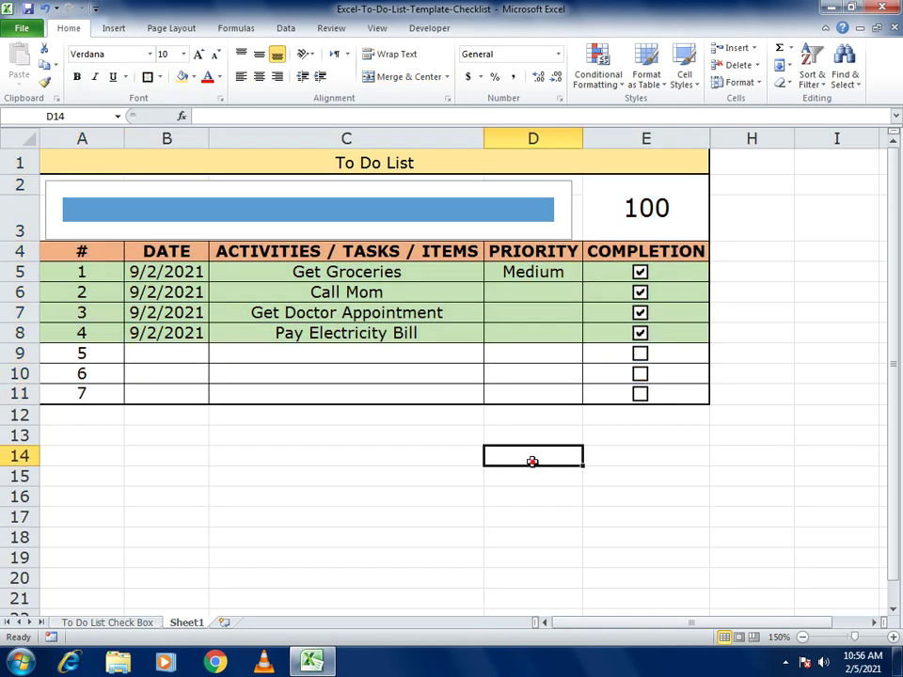
Test the finished checklist by repeatedly toggling the check boxes of tasks 1 to 4, ending with all four ticked.
click(639, 272)
click(637, 292)
click(639, 312)
click(637, 335)
click(640, 312)
click(640, 313)
click(639, 291)
click(640, 272)
click(640, 291)
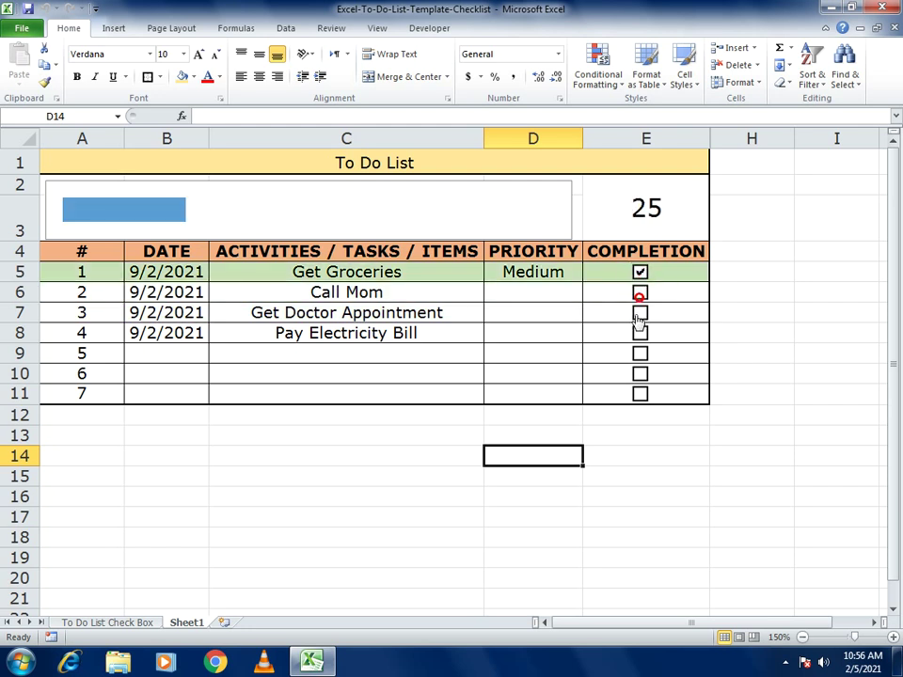
click(640, 312)
click(640, 272)
click(640, 312)
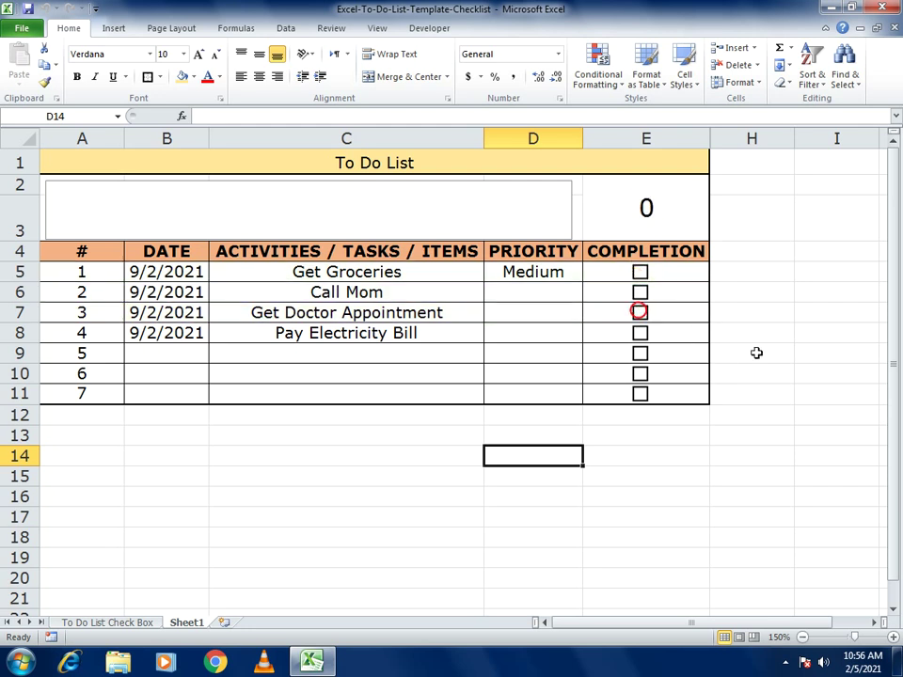
click(640, 271)
click(640, 292)
click(640, 312)
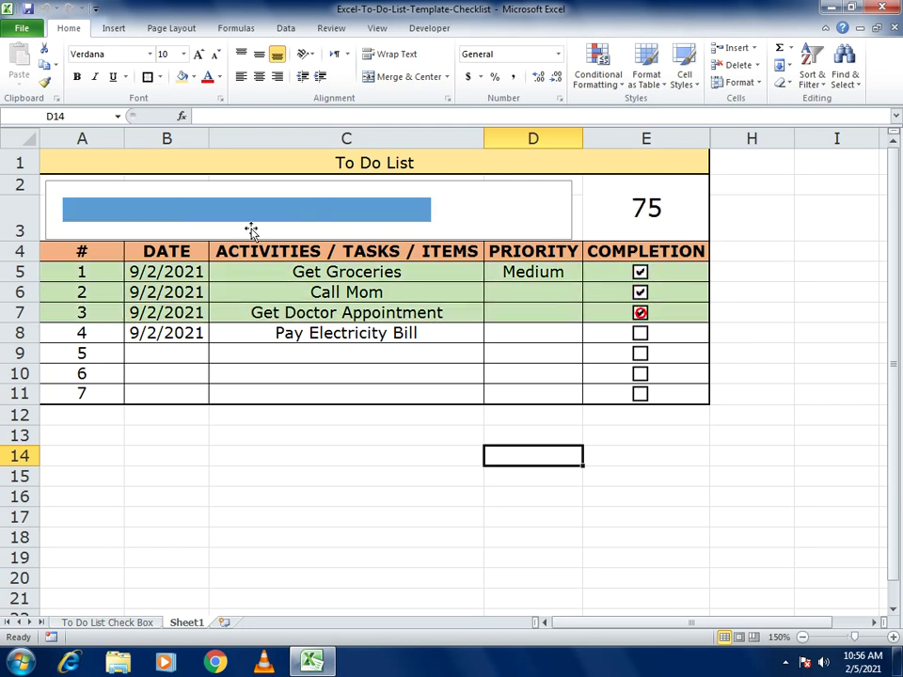
click(639, 293)
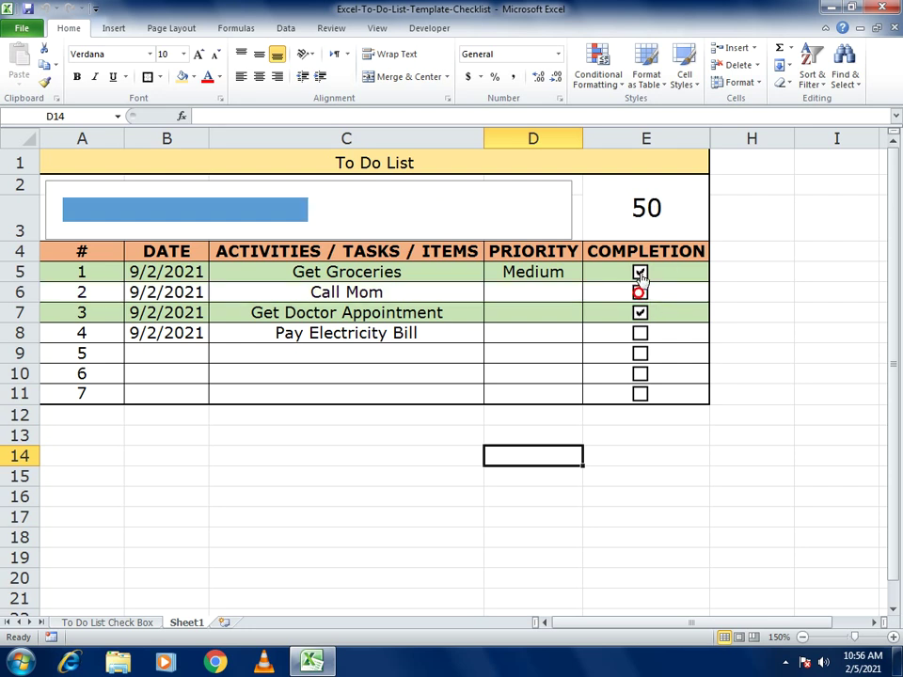
click(640, 271)
click(640, 312)
click(640, 312)
click(640, 333)
click(640, 293)
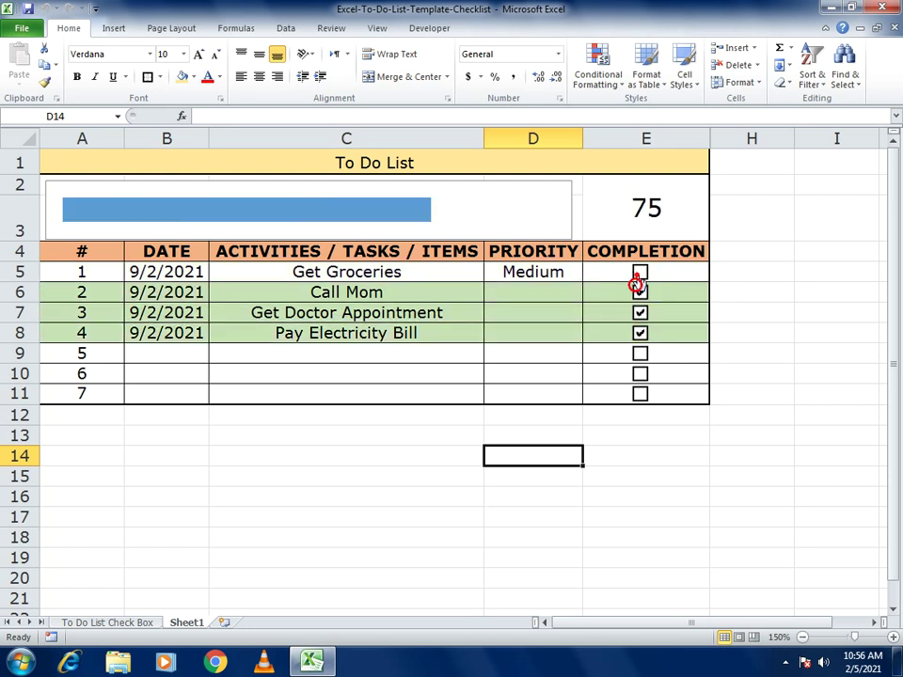
click(640, 272)
click(639, 292)
click(639, 272)
click(640, 293)
click(639, 272)
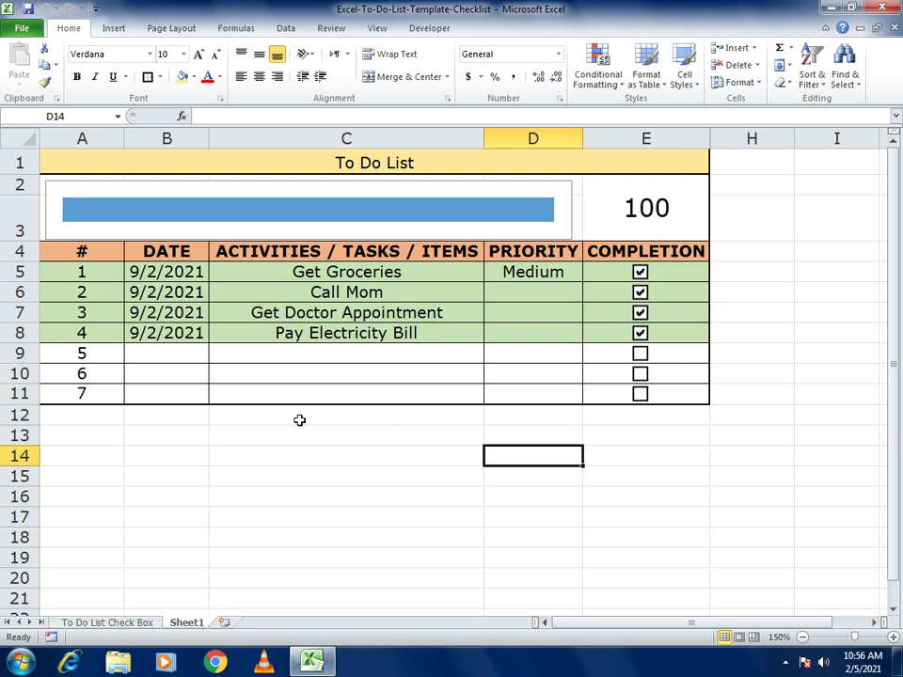